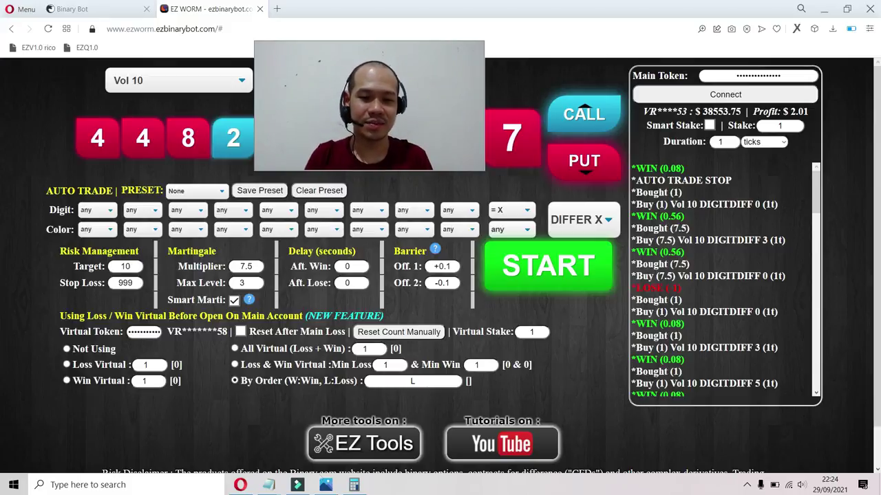
Switch to the untitled Notepad note and highlight the Smart Martingale (x5.5) section for review
mouse_move(269, 485)
click(311, 434)
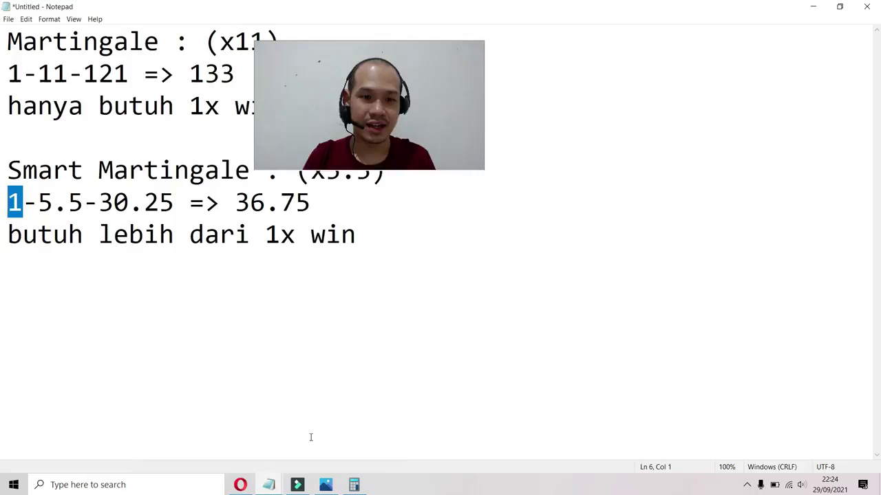
click(268, 324)
key(shift+Up)
key(shift+Up)
key(shift+Home)
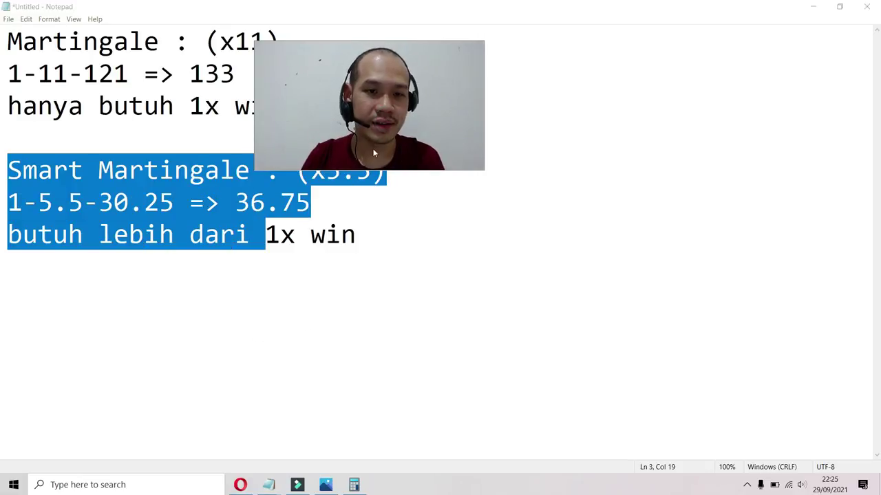
Switch to the smart martingale.txt note and review its martingale multipliers and step counts
mouse_move(269, 485)
click(236, 446)
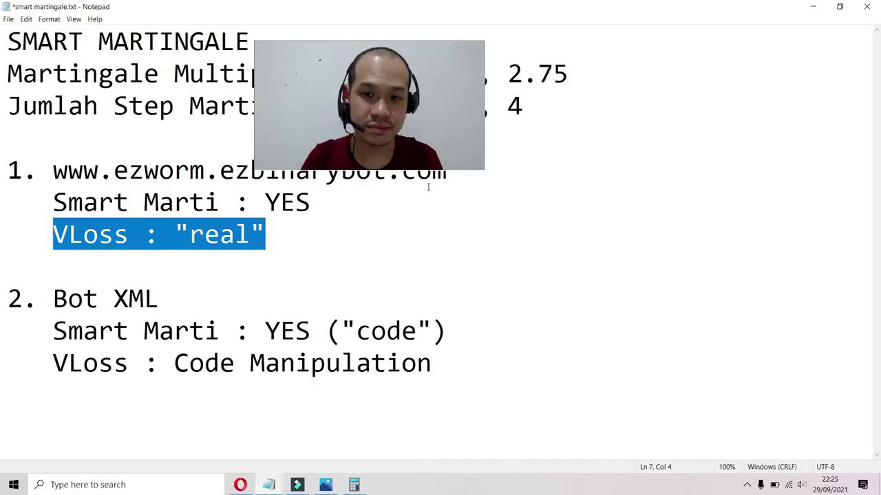
drag(527, 114, 654, 157)
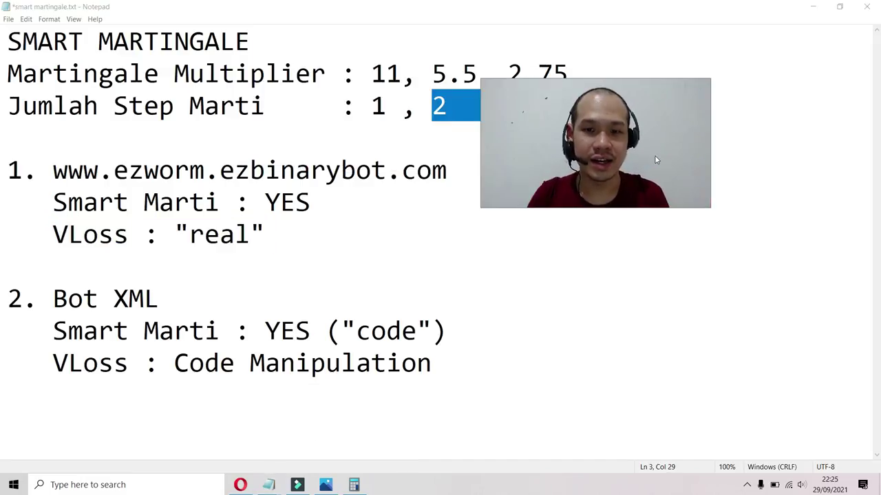
click(528, 108)
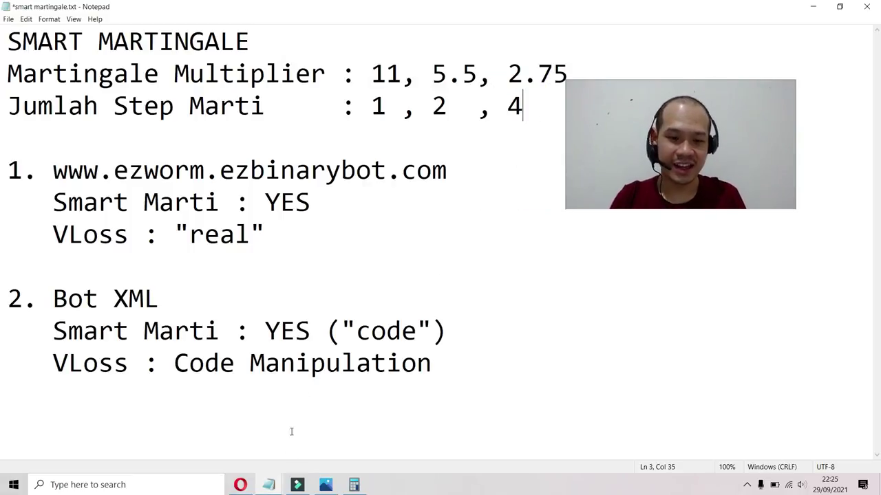
Switch to the Binary Bot page in the browser and reset its workspace, discarding unsaved changes
click(245, 489)
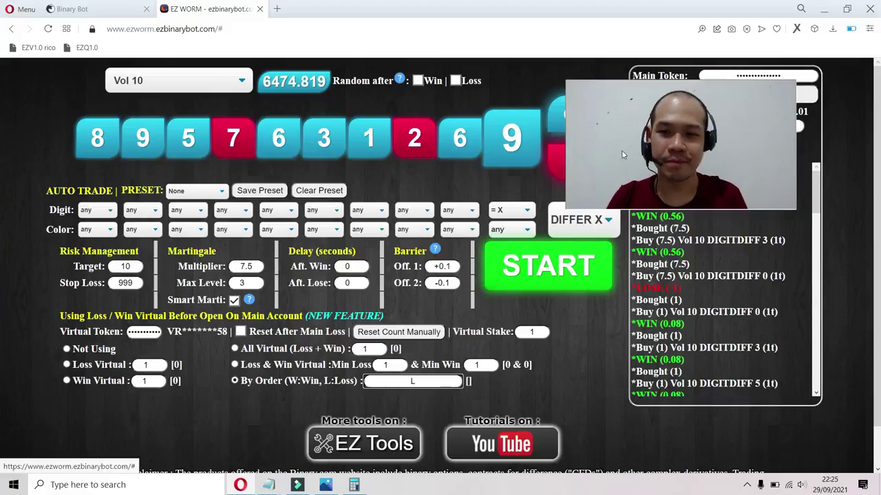
drag(686, 111, 732, 187)
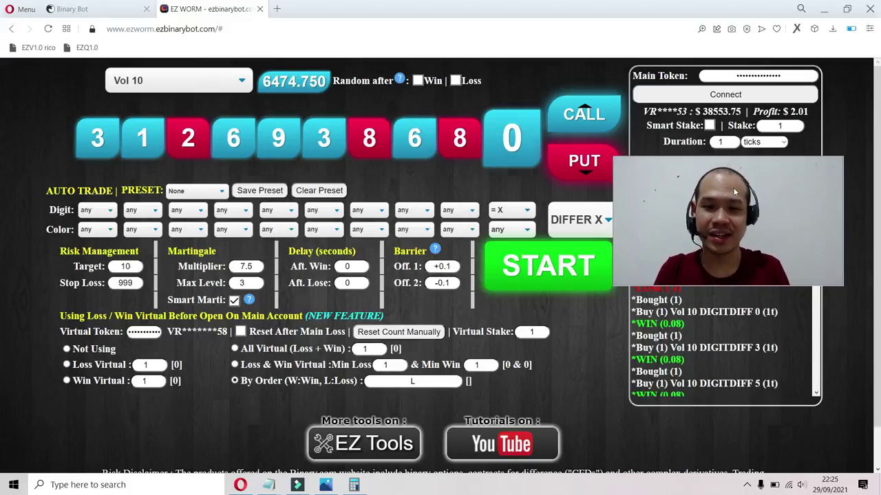
click(90, 9)
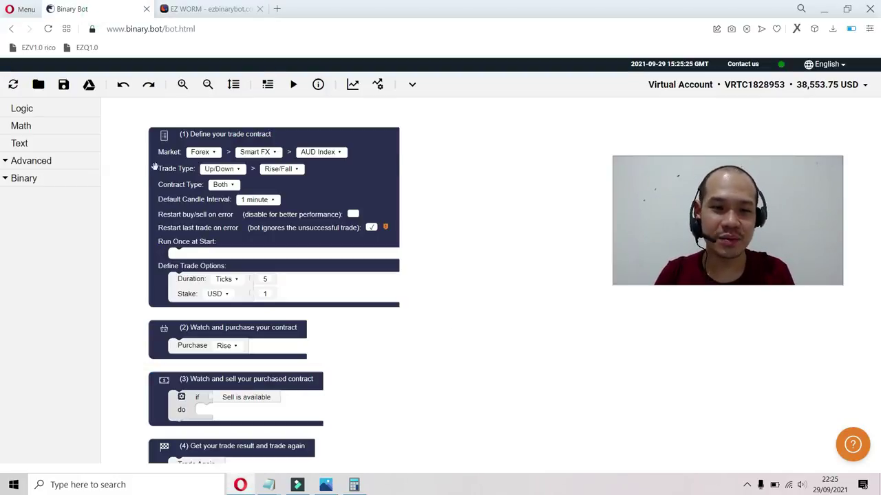
click(14, 83)
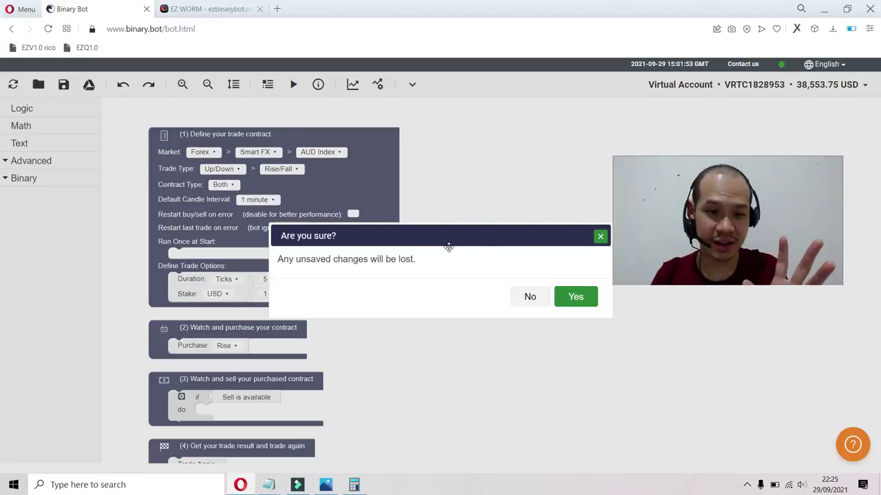
click(576, 298)
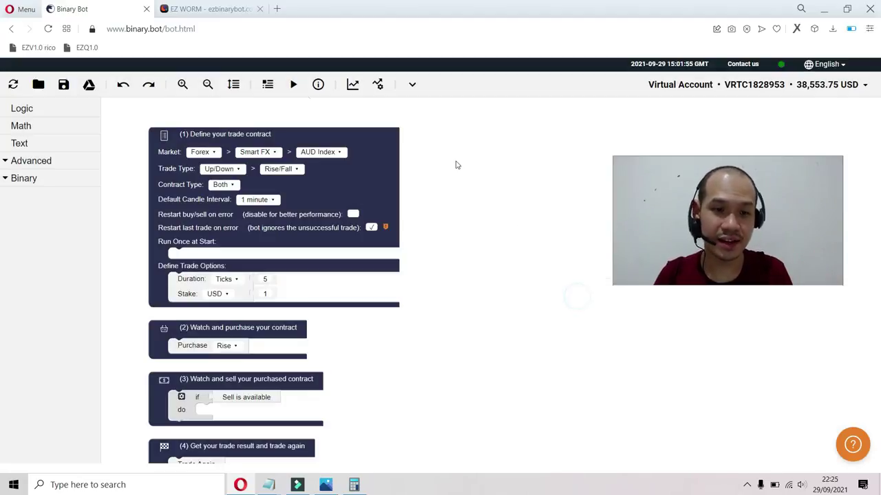
Set the trade contract's market to Synthetic Indices, Continuous Indices, Volatility 10 Index
click(214, 153)
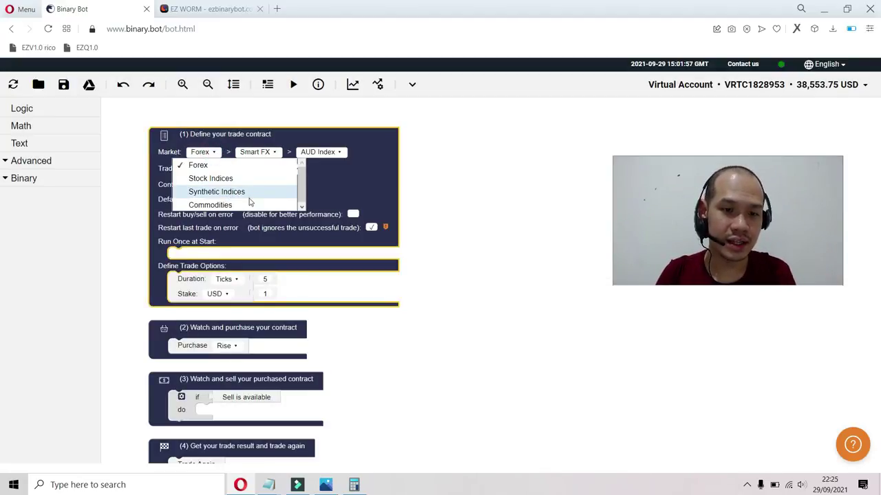
click(219, 192)
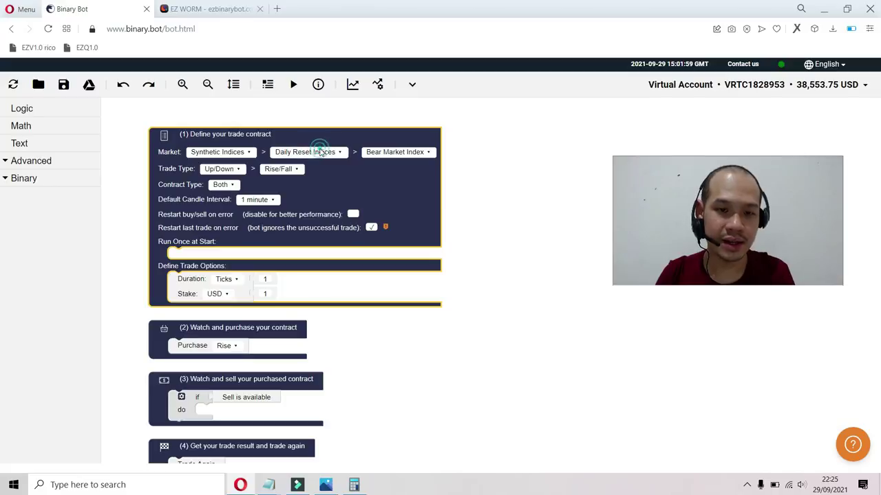
click(315, 152)
click(339, 193)
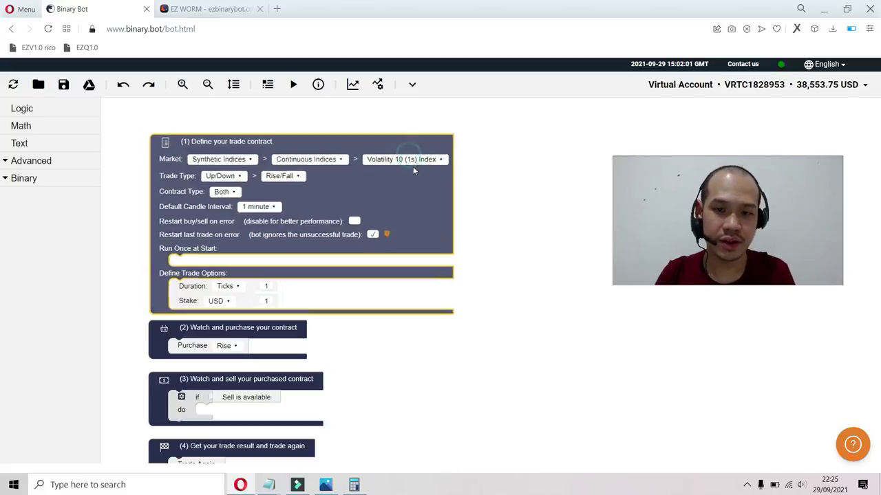
click(409, 161)
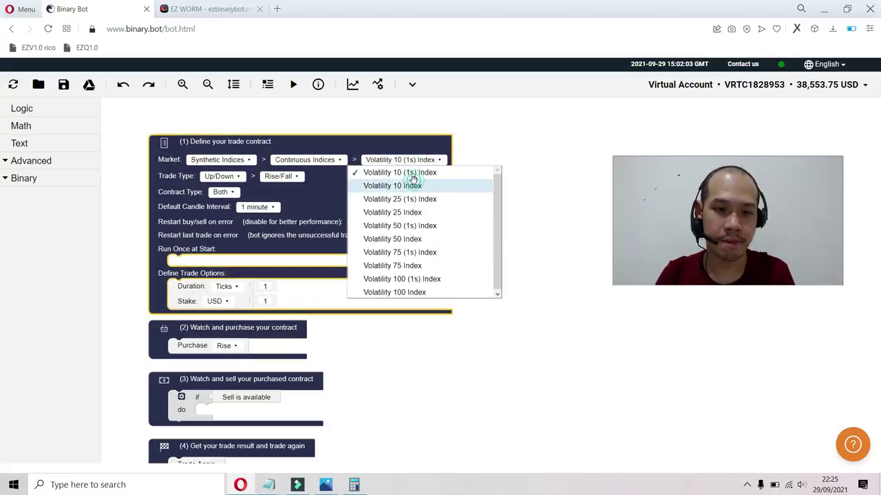
click(405, 184)
Set the trade type to Digits with Matches/Differs and the contract type to Differs, and realign the blocks
click(238, 176)
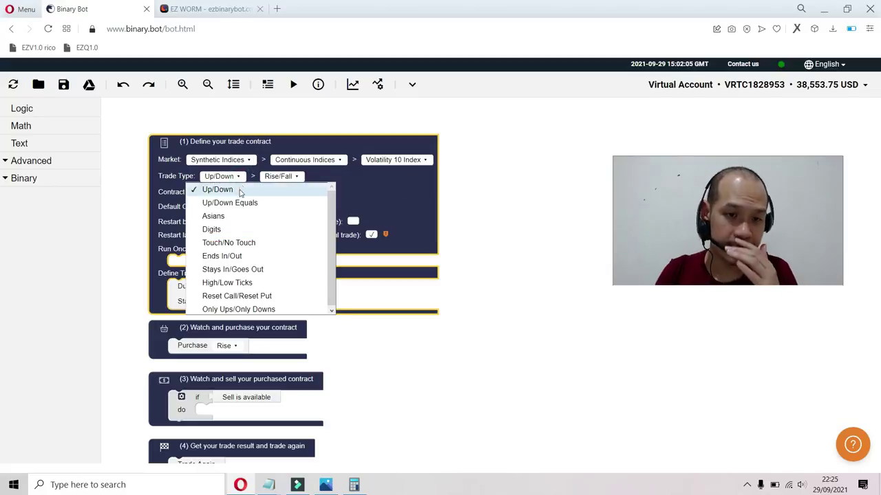
click(245, 228)
click(290, 180)
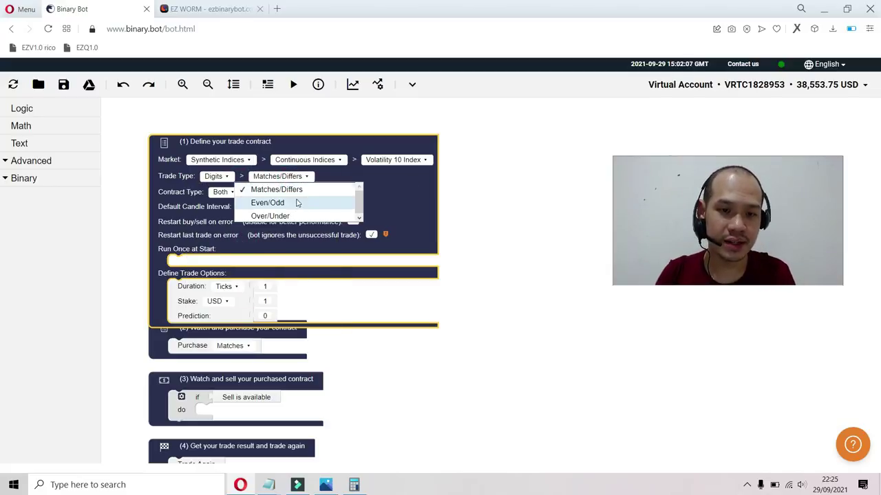
click(224, 192)
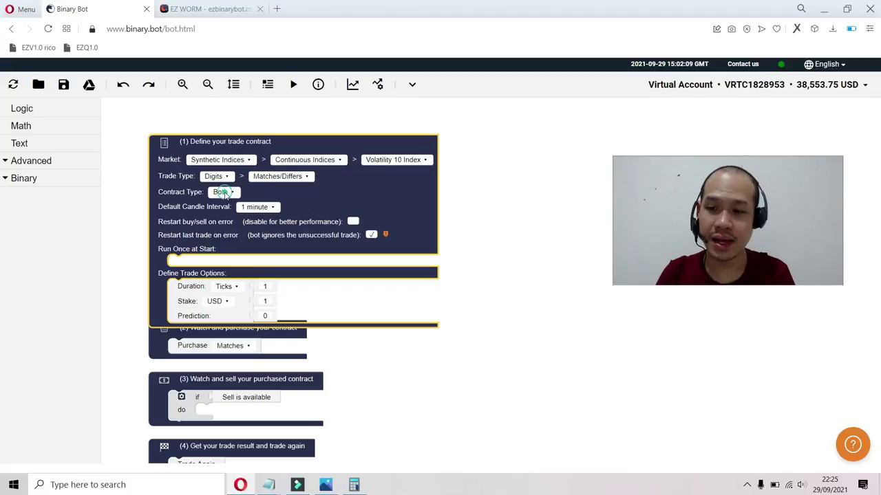
click(222, 192)
click(262, 233)
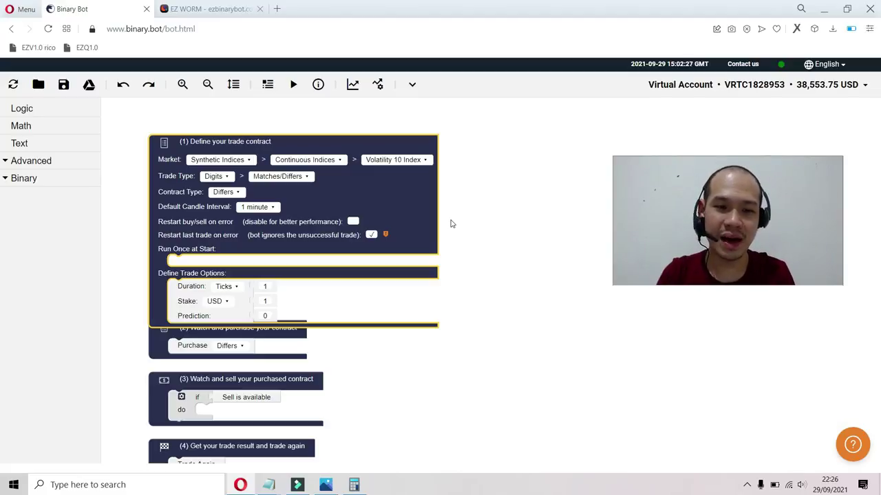
click(234, 84)
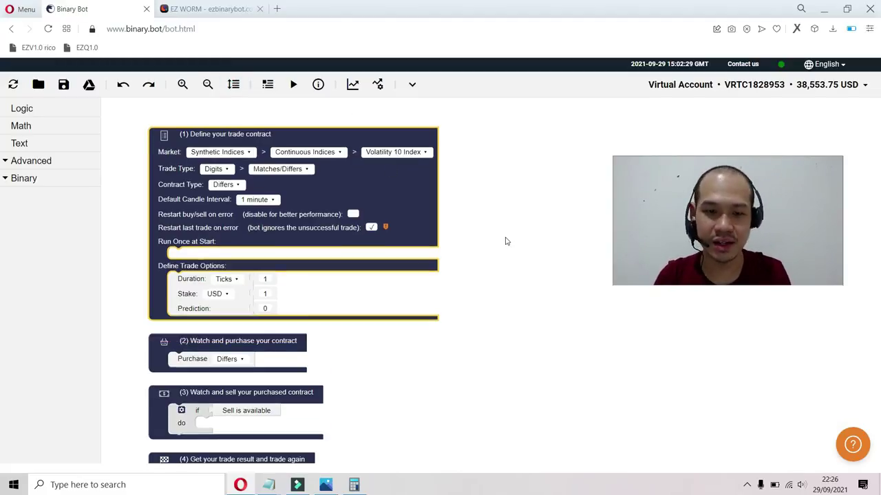
drag(507, 239, 518, 216)
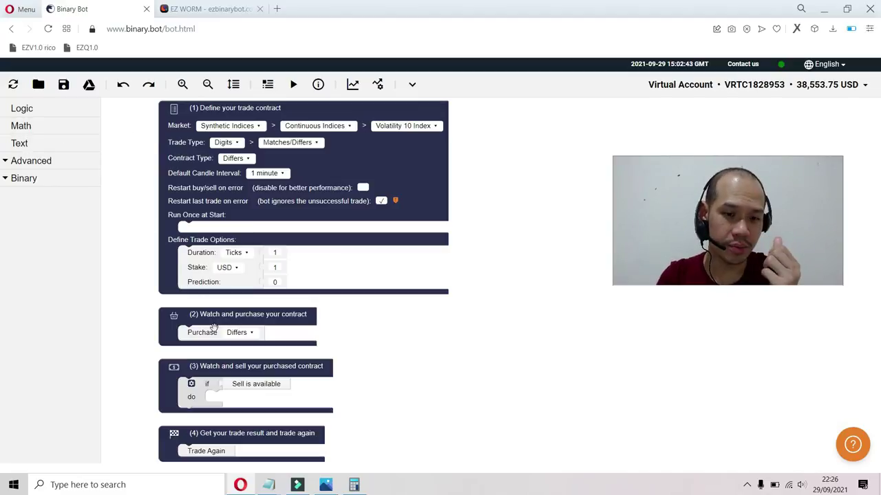
Create a variable named Stake and place it as the USD stake value in the trade options
click(274, 280)
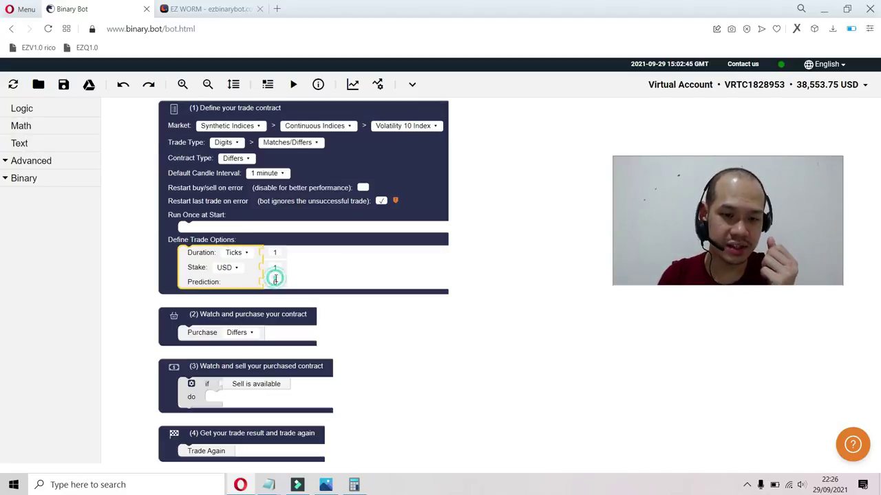
click(277, 267)
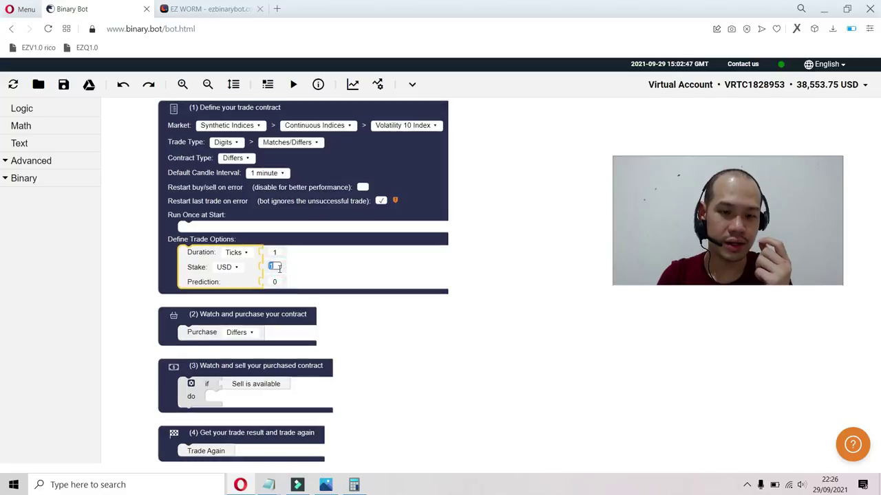
click(46, 164)
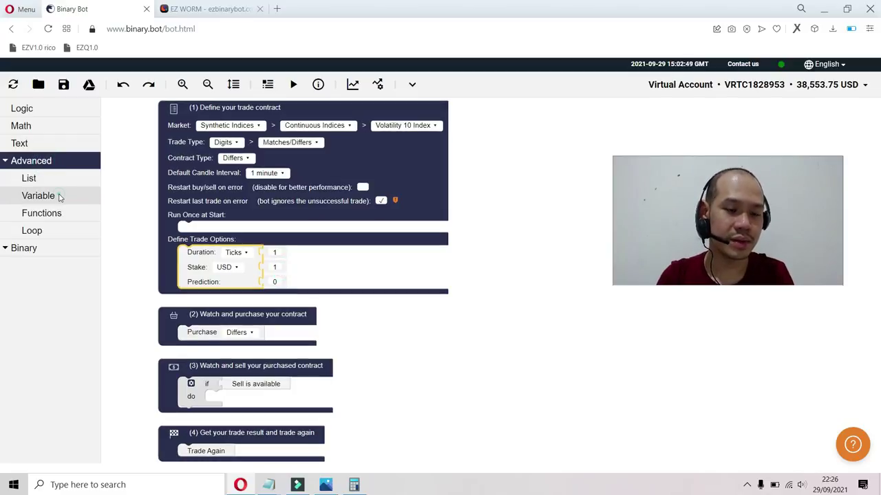
click(57, 196)
click(138, 108)
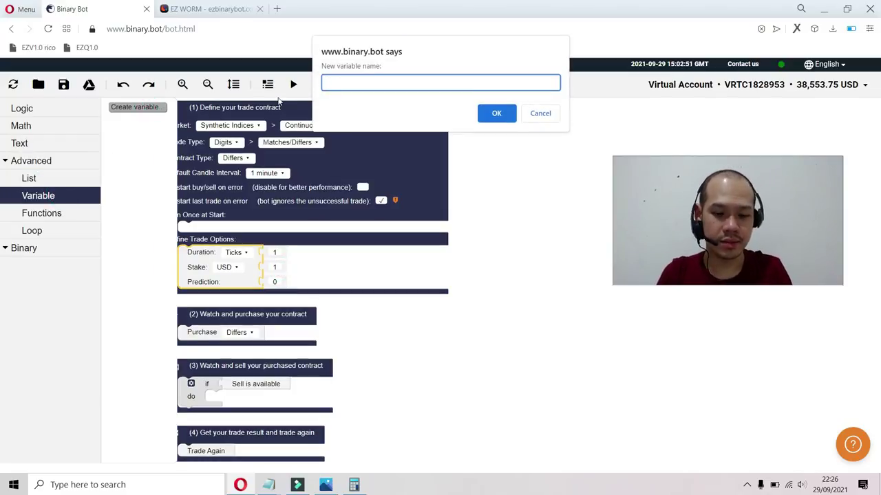
text(Stake)
key(Return)
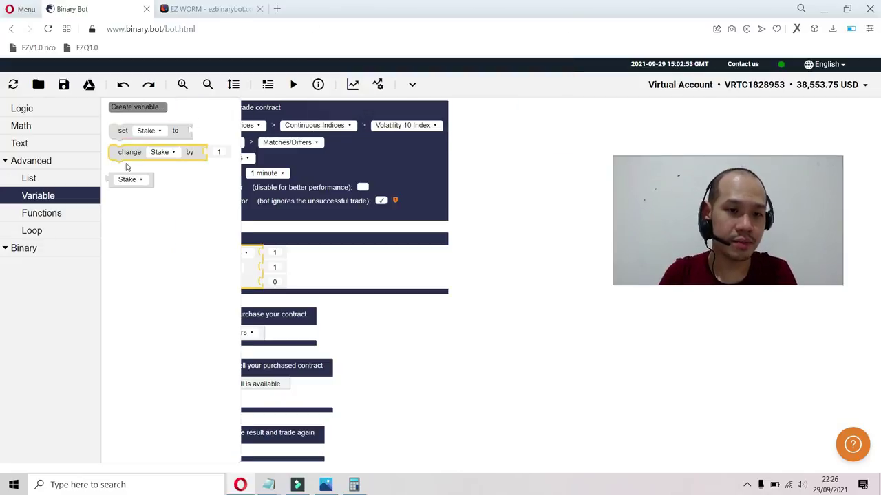
drag(128, 180, 285, 273)
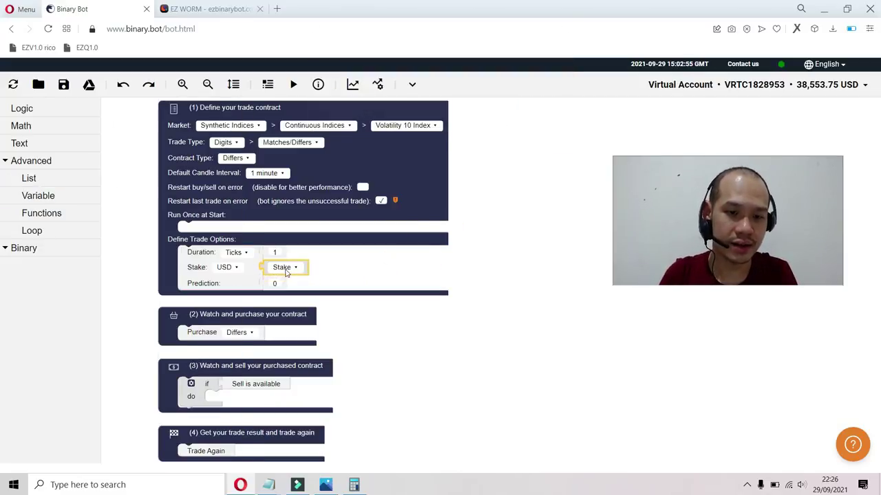
click(276, 252)
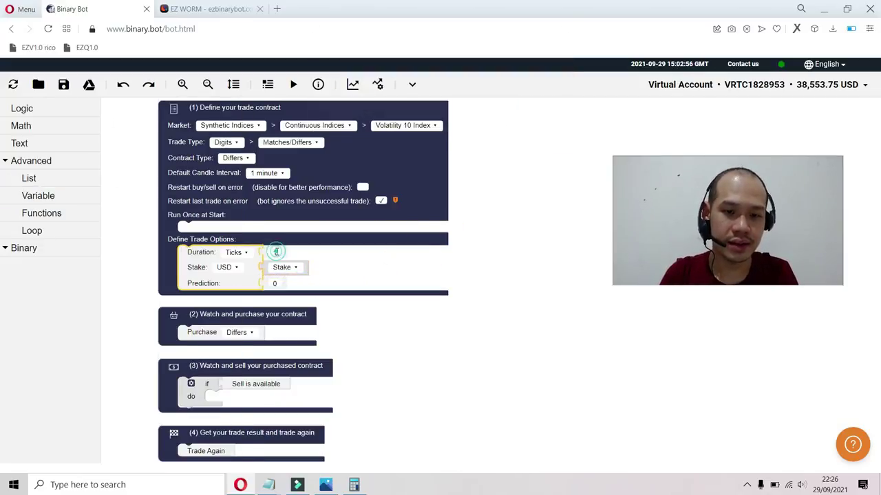
click(349, 267)
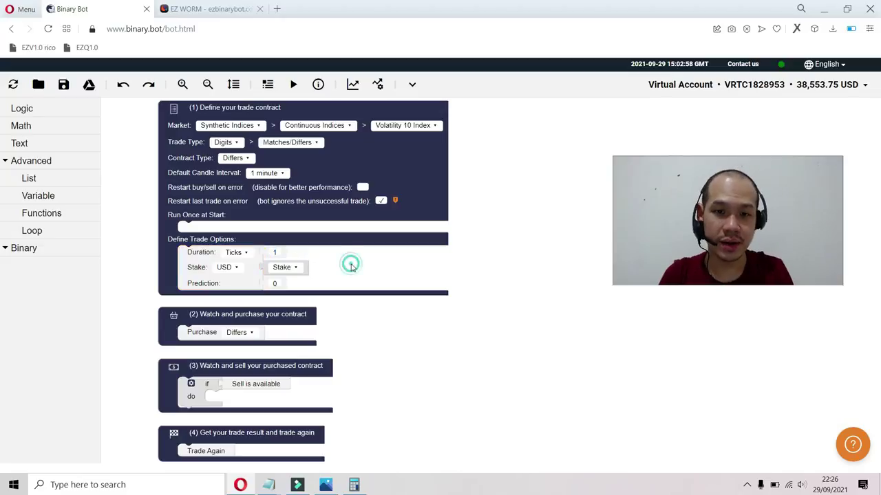
Delete the "Watch and sell your purchased contract" block with its contents and realign the remaining blocks
right_click(241, 369)
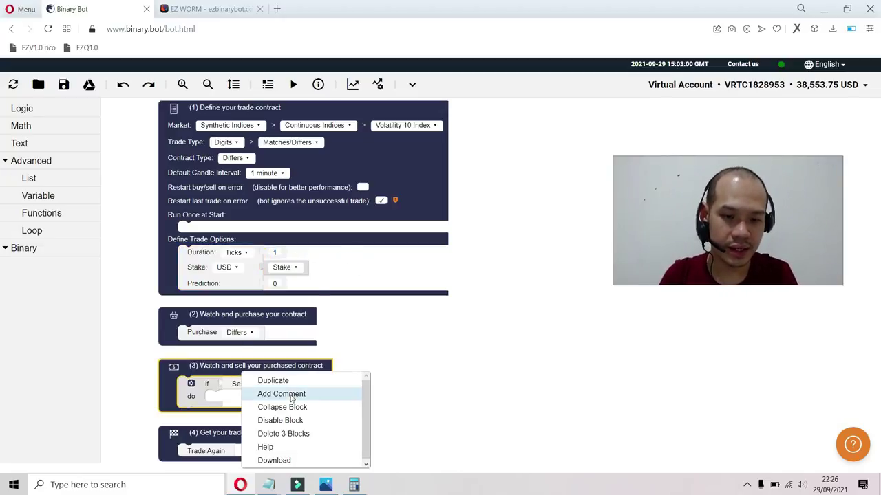
click(305, 434)
click(233, 84)
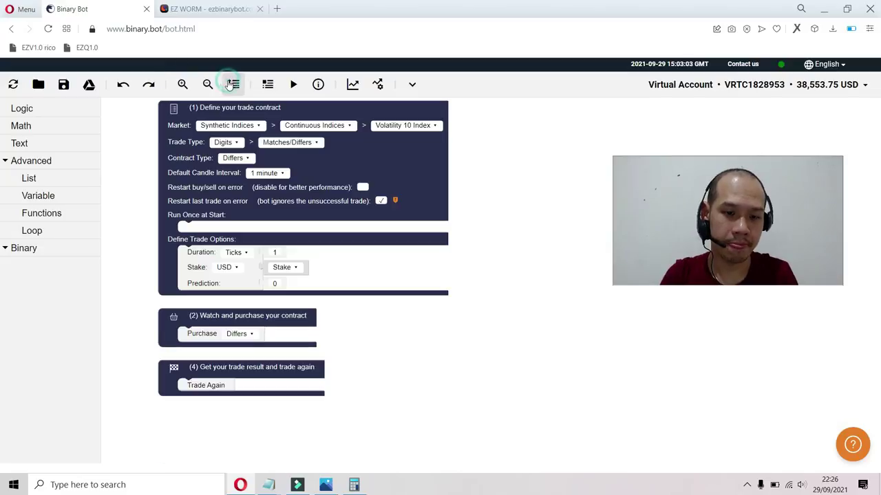
drag(503, 281, 502, 311)
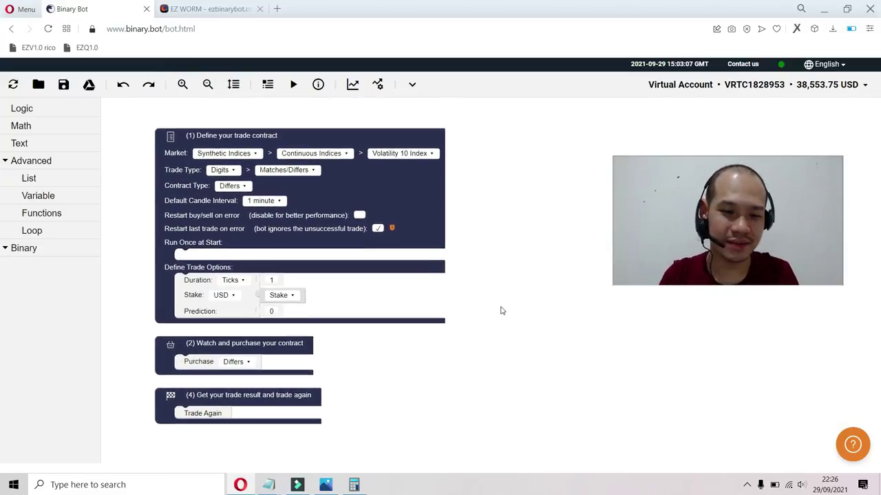
drag(500, 313, 503, 260)
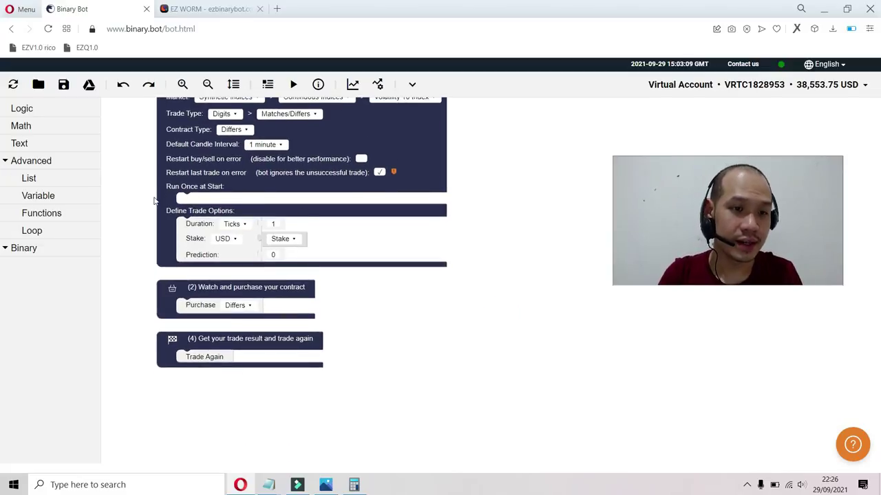
drag(154, 200, 161, 231)
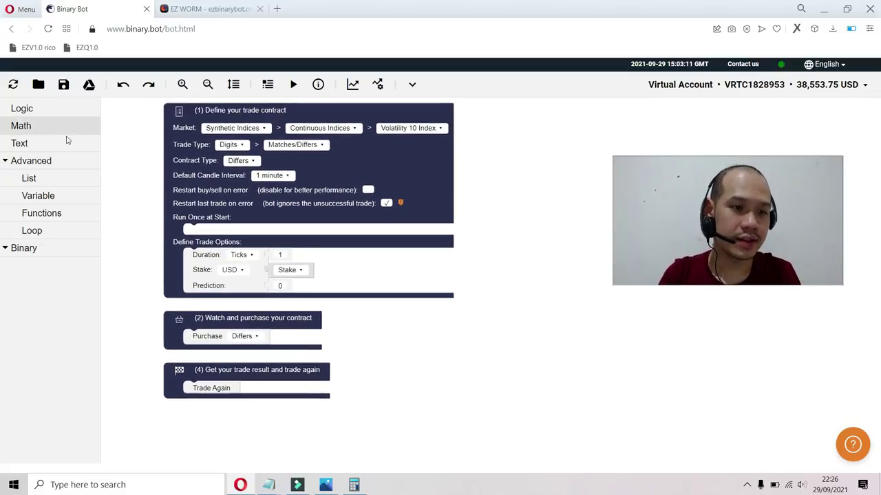
Create a variable named Martingale Multiplier and place its set block under Run Once at Start
click(71, 193)
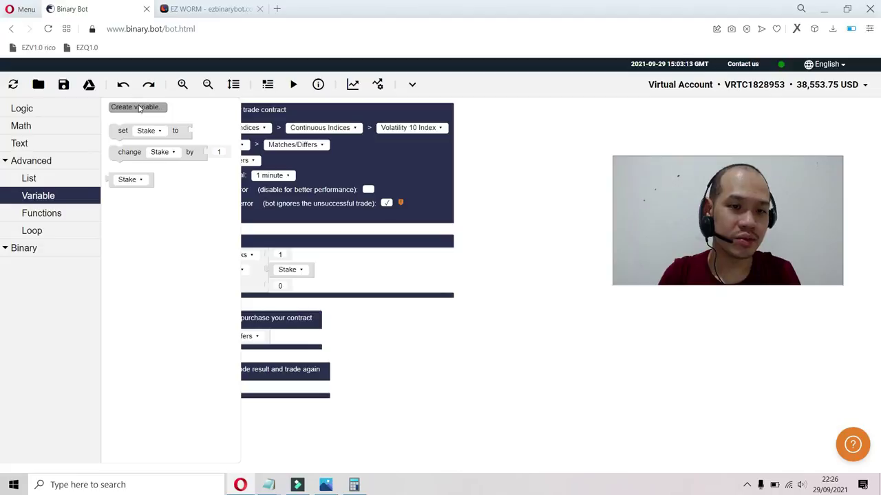
click(137, 107)
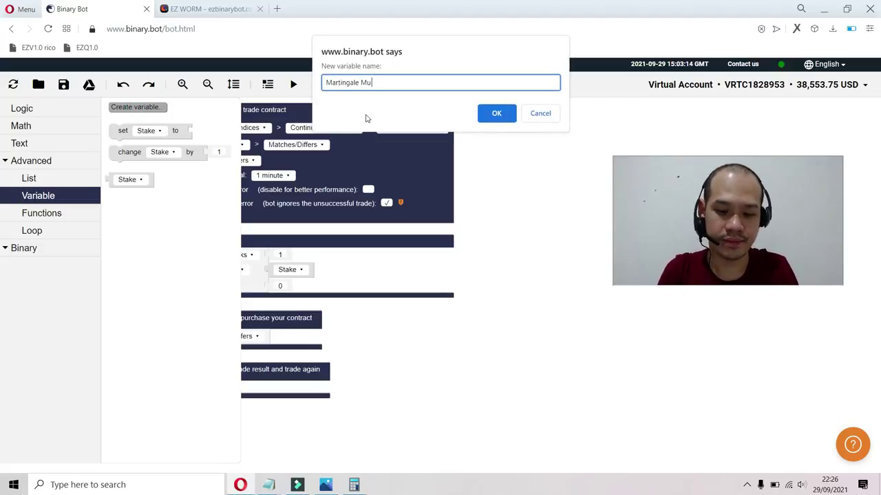
key(Return)
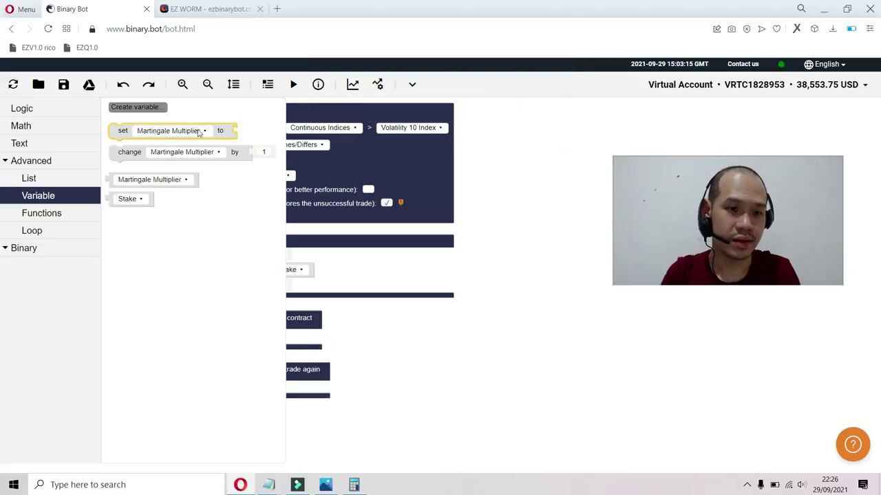
drag(121, 135, 197, 234)
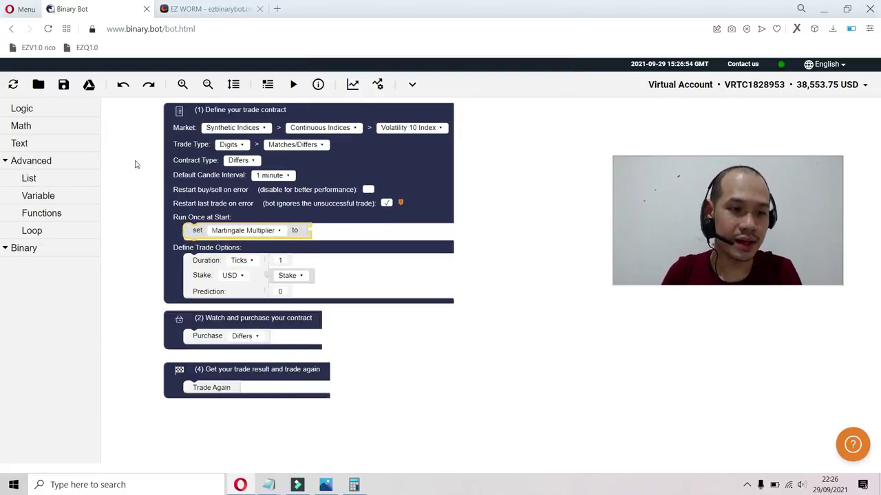
Attach a number block with the value 5.5 to the Martingale Multiplier assignment and realign the blocks
click(84, 127)
drag(116, 110, 321, 232)
click(324, 230)
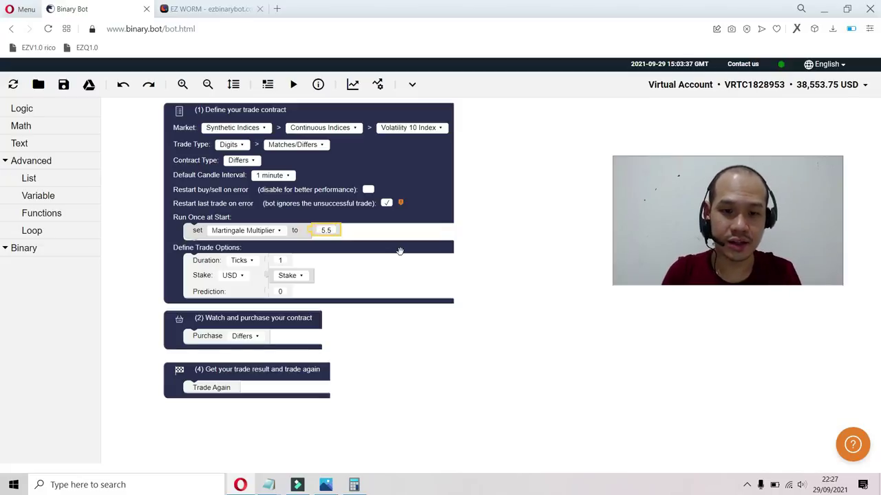
click(233, 84)
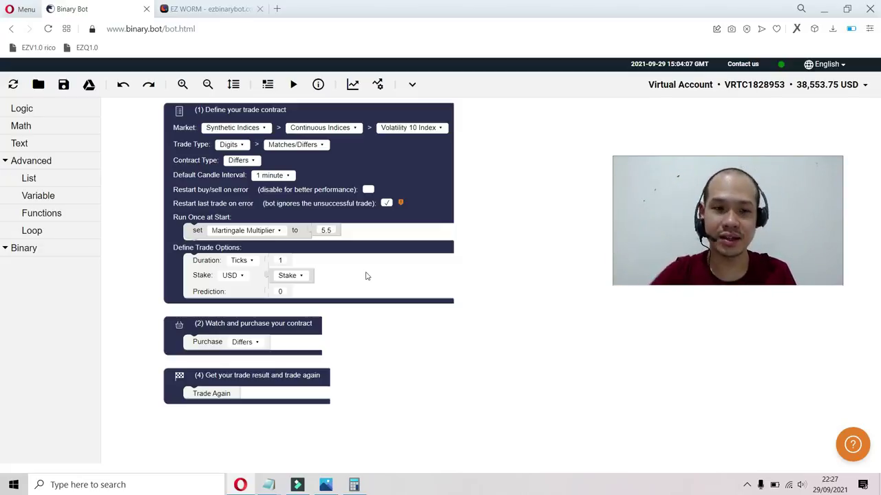
Create a variable named Top Balance and place its set block below the Martingale Multiplier assignment
click(49, 195)
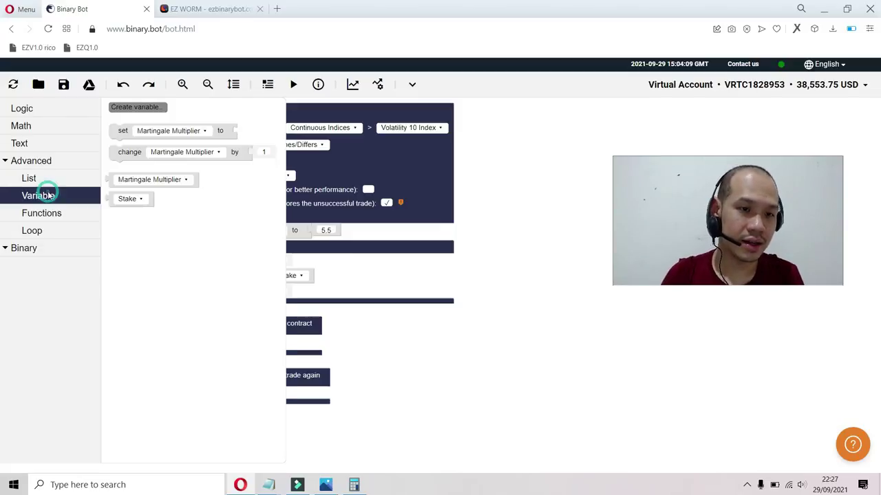
click(157, 106)
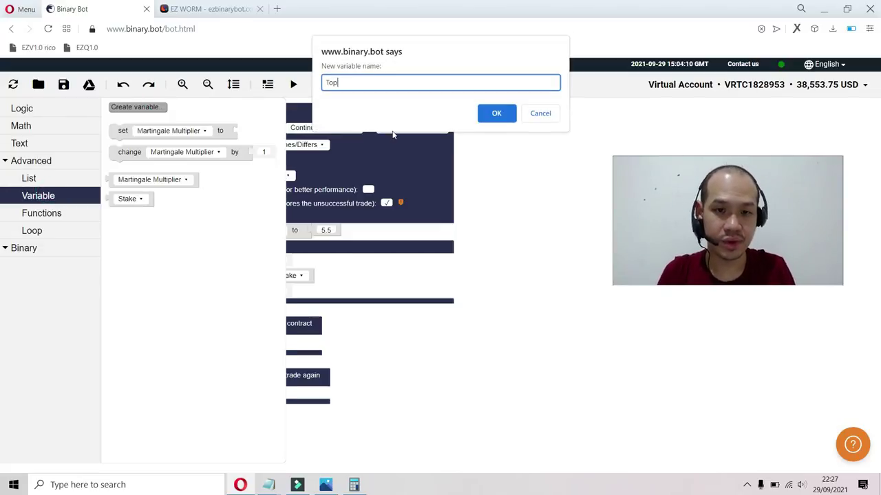
text(Top Balance)
key(Return)
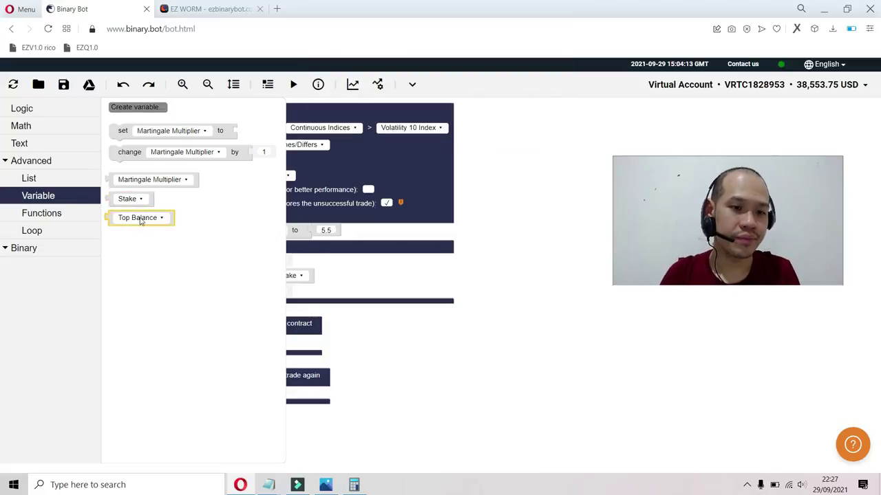
drag(124, 131, 210, 250)
click(245, 249)
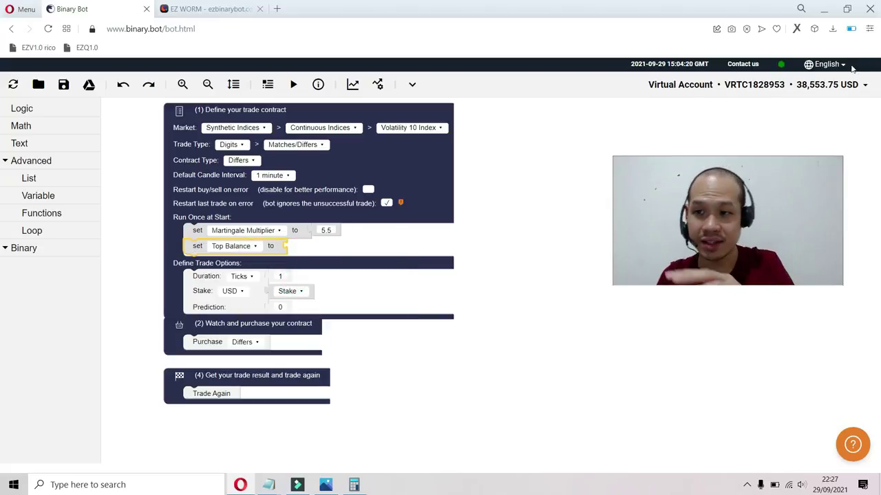
Assign the account Balance block, with its output type set to number, to Top Balance and realign the blocks
click(57, 249)
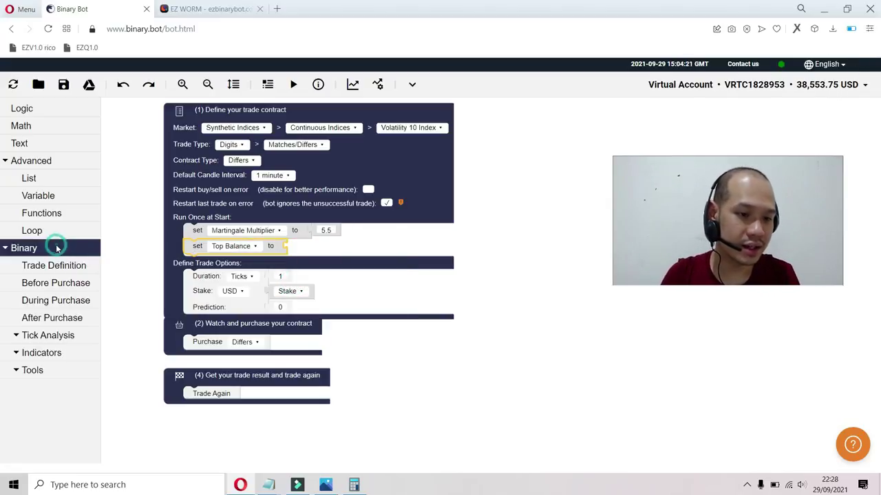
click(62, 369)
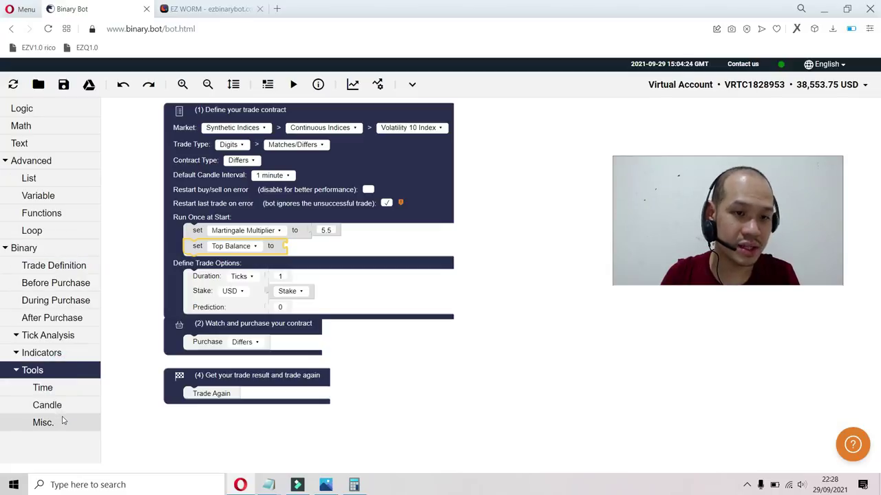
click(43, 422)
drag(122, 110, 306, 253)
click(353, 246)
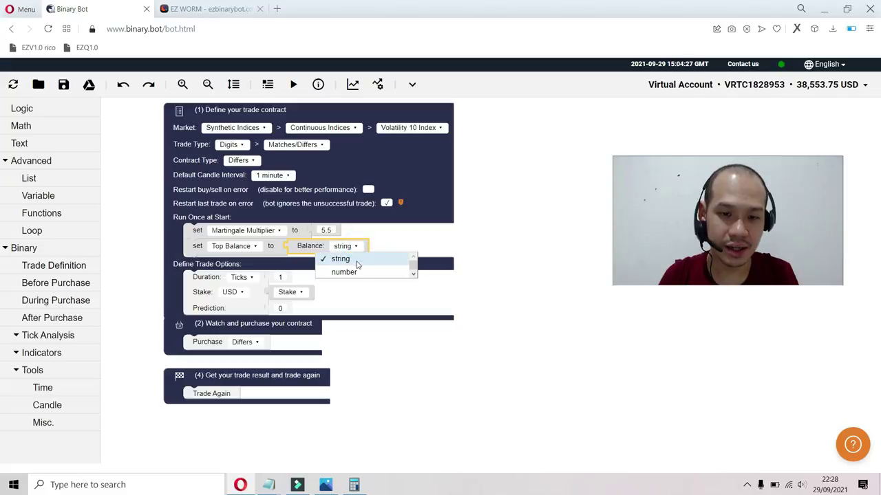
click(344, 272)
click(233, 84)
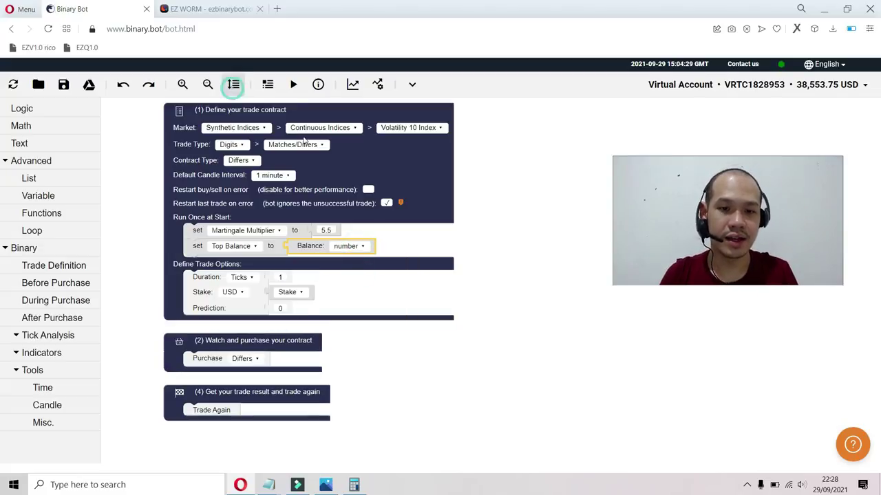
Insert an if block above Trade Again in the trade result section, with Result is Win as its condition
drag(510, 263, 518, 199)
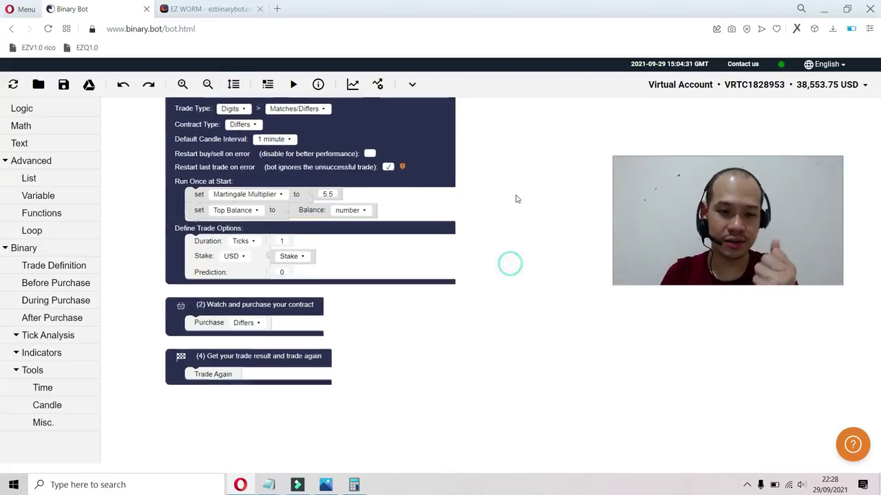
scroll(518, 199, down, 2)
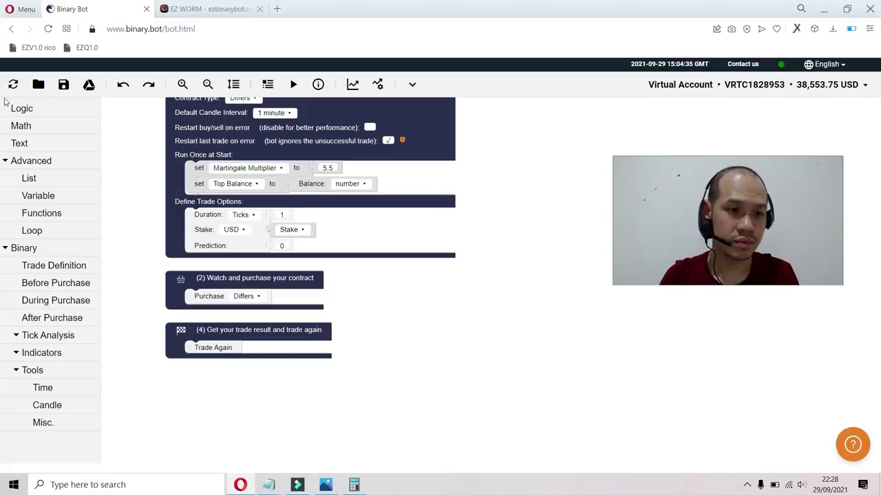
click(28, 108)
drag(121, 118, 199, 359)
click(69, 317)
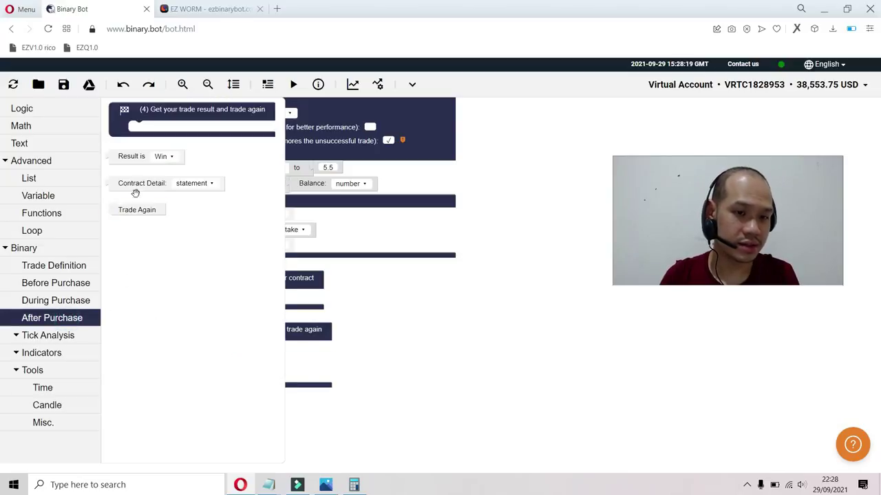
drag(129, 157, 248, 348)
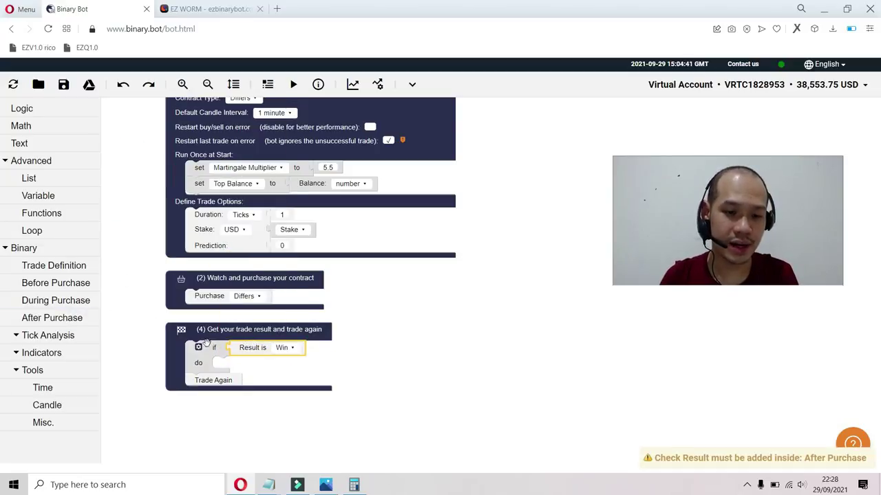
Add an else branch to the Result is Win if block
click(198, 347)
drag(197, 313, 250, 302)
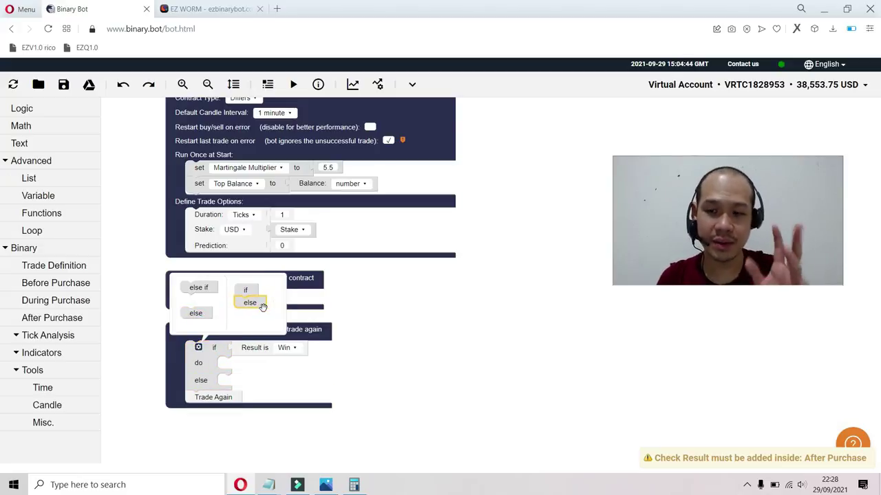
click(198, 347)
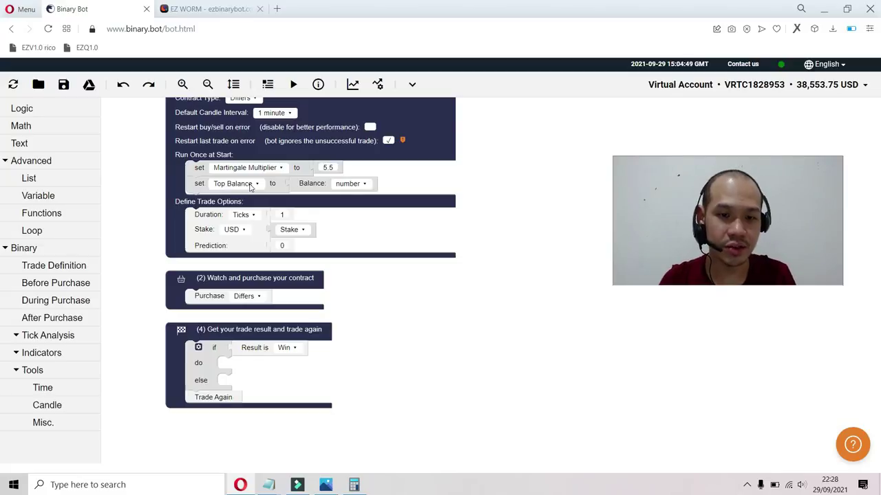
Create a variable named Initial Stake and place its set block first under Run Once at Start
click(96, 194)
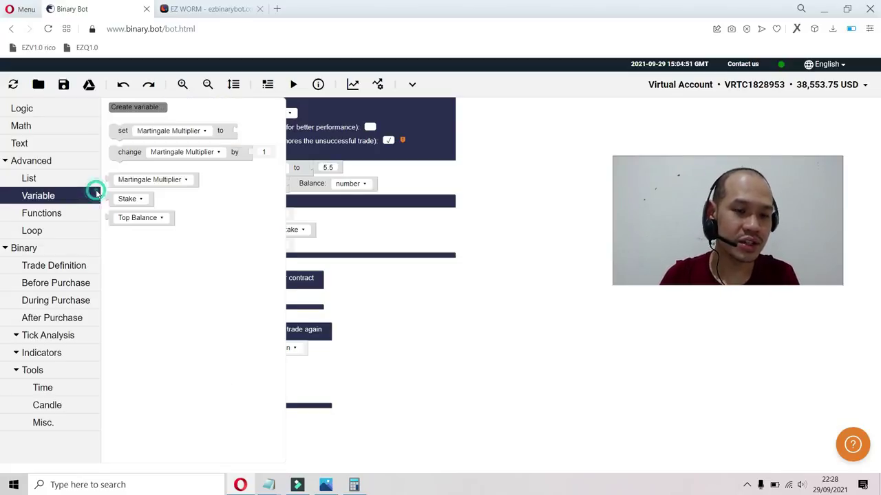
click(144, 109)
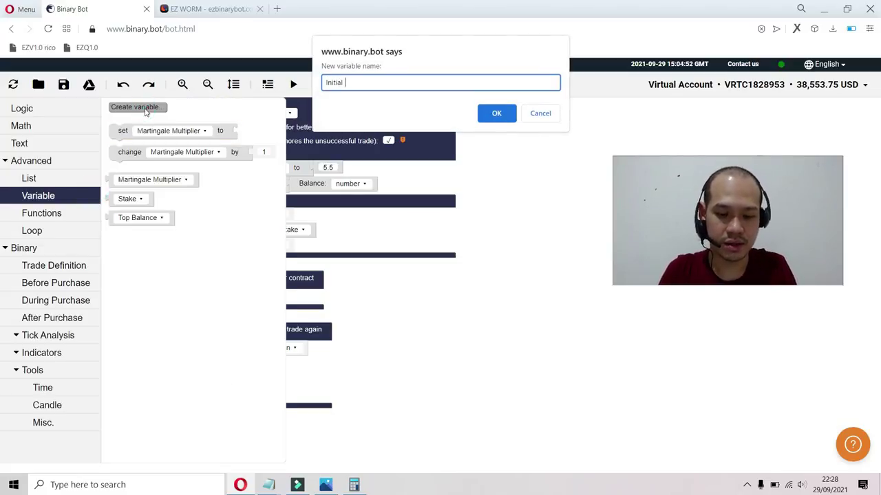
text(Initial Stake)
key(Return)
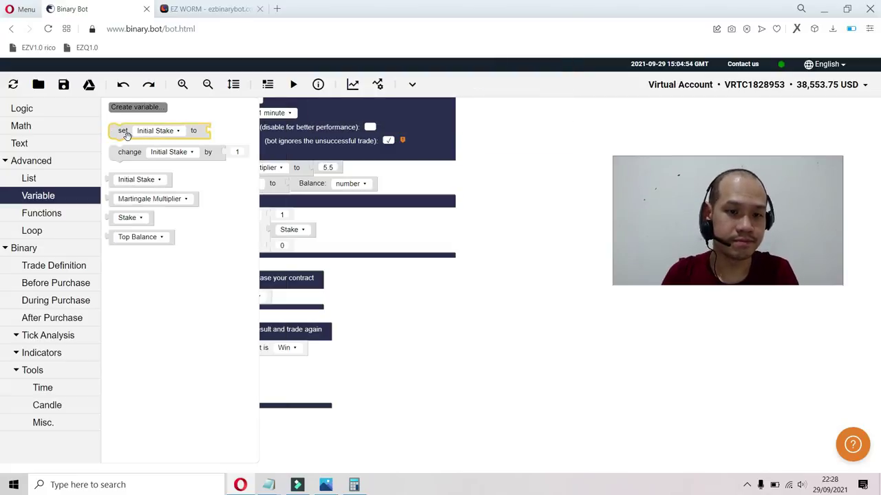
drag(122, 131, 212, 171)
Duplicate the 5.5 number block into the Initial Stake assignment, change its value to 1, and realign the blocks
click(340, 183)
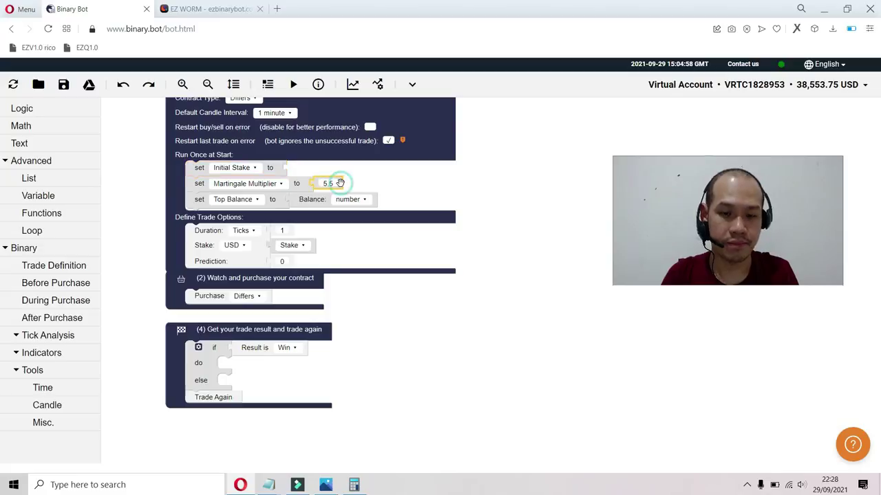
key(ctrl+c)
key(ctrl+v)
drag(342, 201, 320, 171)
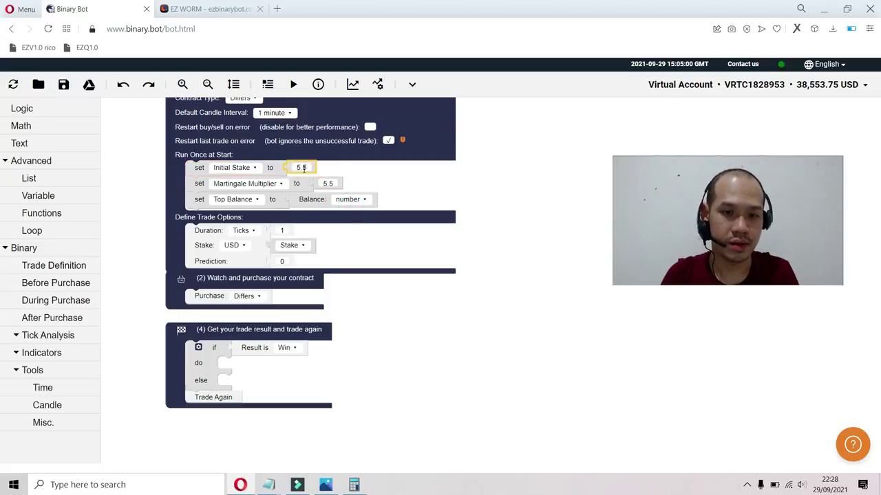
click(302, 167)
text(1)
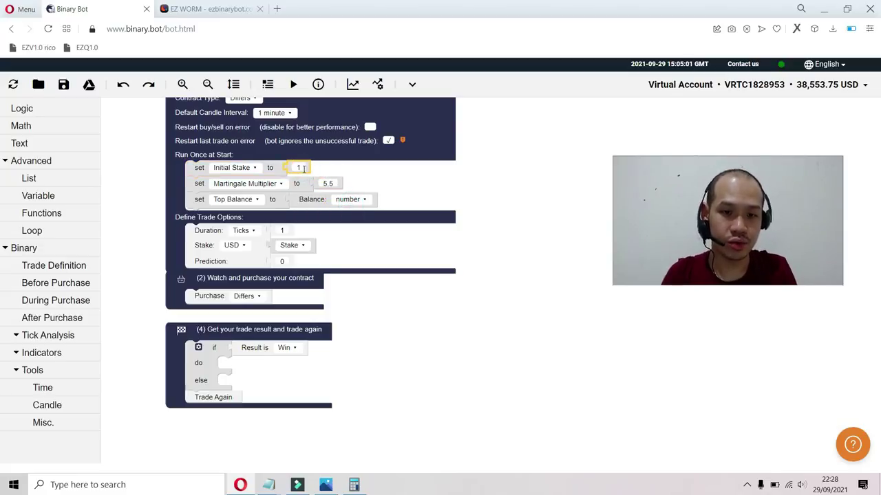
click(233, 84)
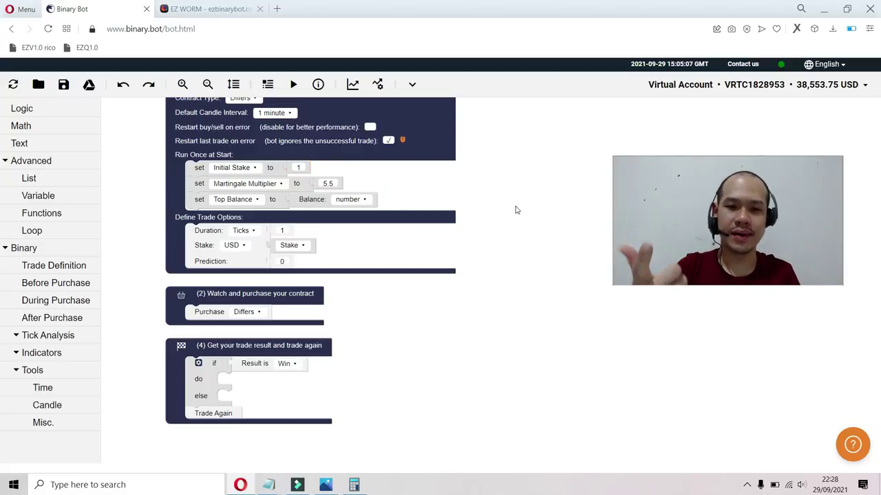
click(479, 331)
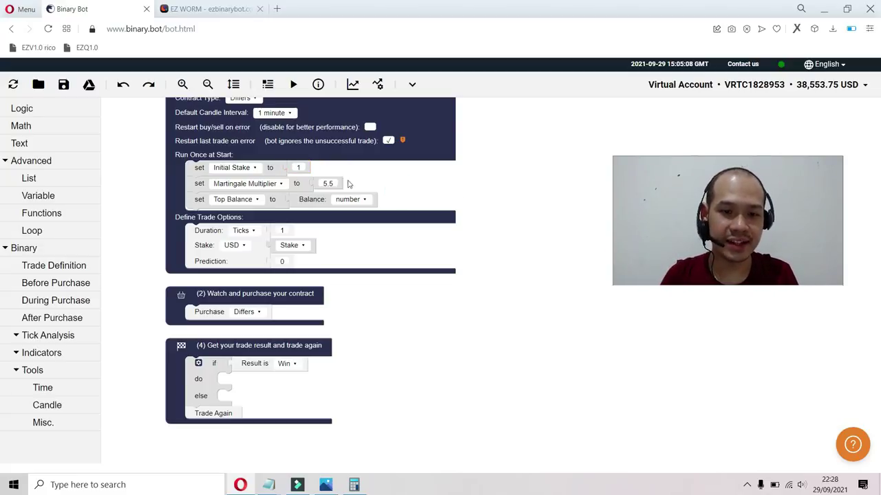
click(202, 169)
click(203, 185)
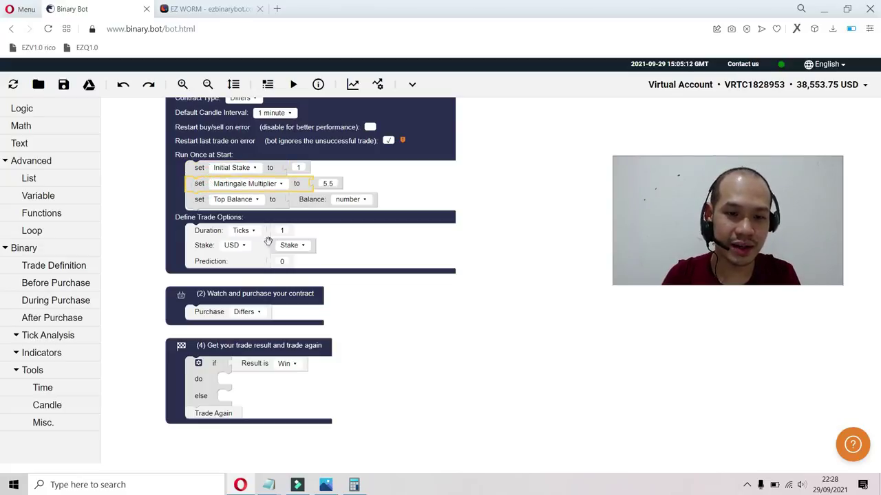
click(291, 245)
click(198, 378)
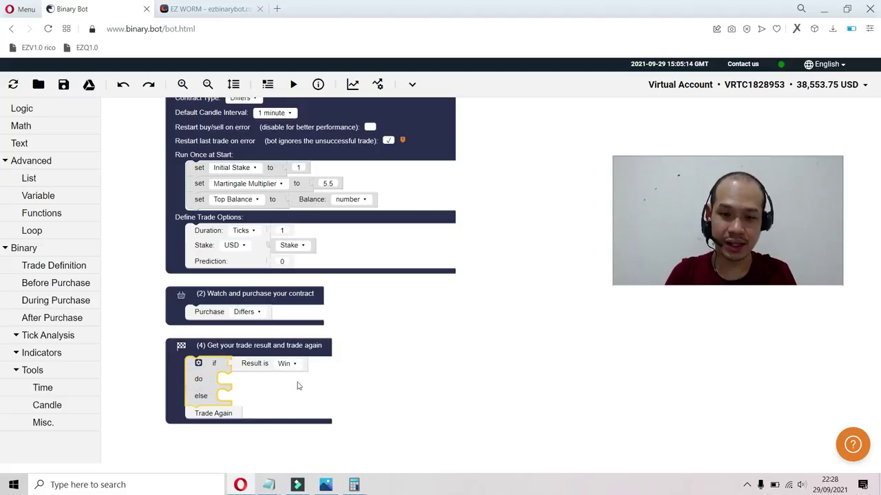
drag(344, 375, 337, 325)
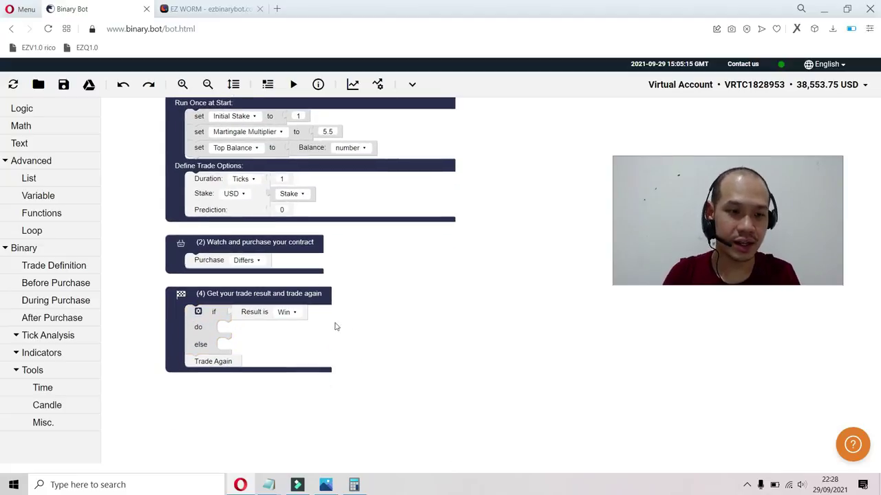
click(48, 111)
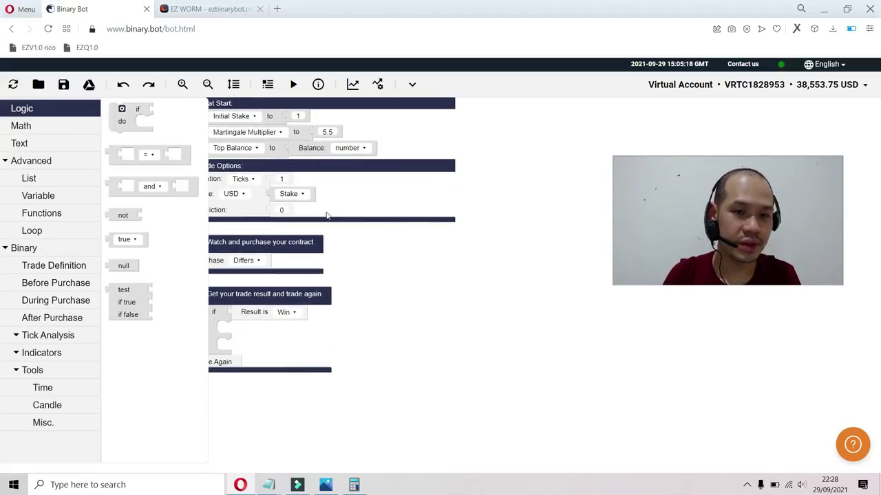
click(422, 210)
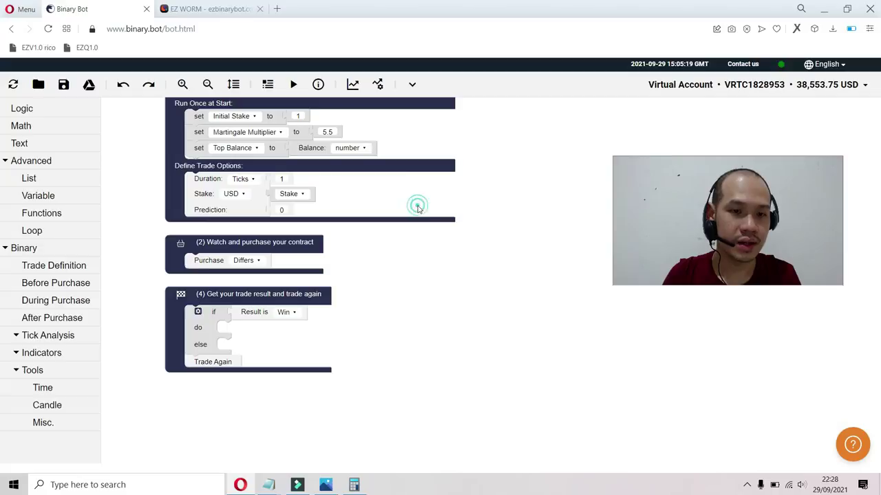
Duplicate the Initial Stake assignment below Martingale Multiplier and switch the copy's variable to Stake
click(200, 118)
key(ctrl+c)
key(ctrl+v)
drag(200, 133, 198, 151)
click(220, 150)
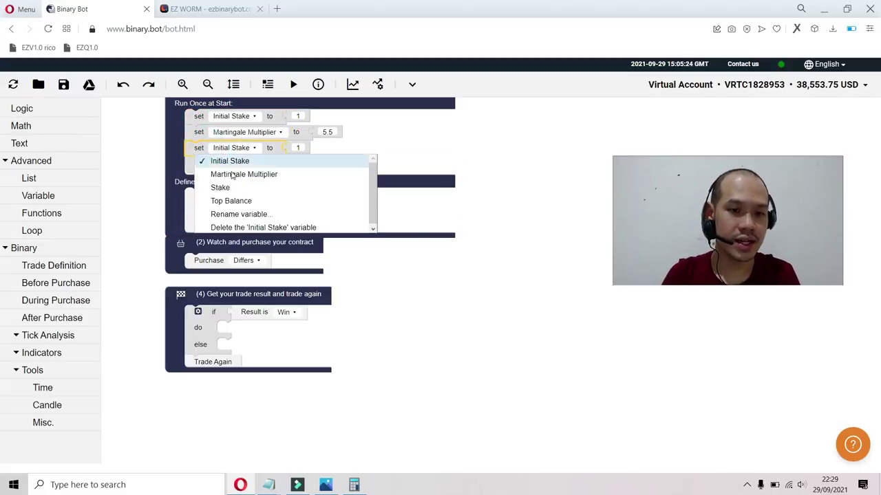
click(227, 188)
Replace the value 1 in the Stake assignment under Run Once at Start with the Initial Stake variable, and realign the blocks
right_click(239, 117)
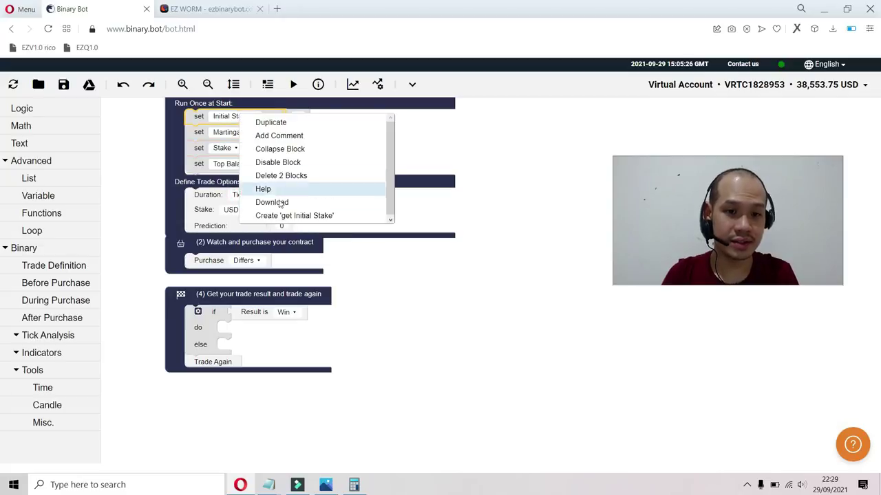
click(290, 214)
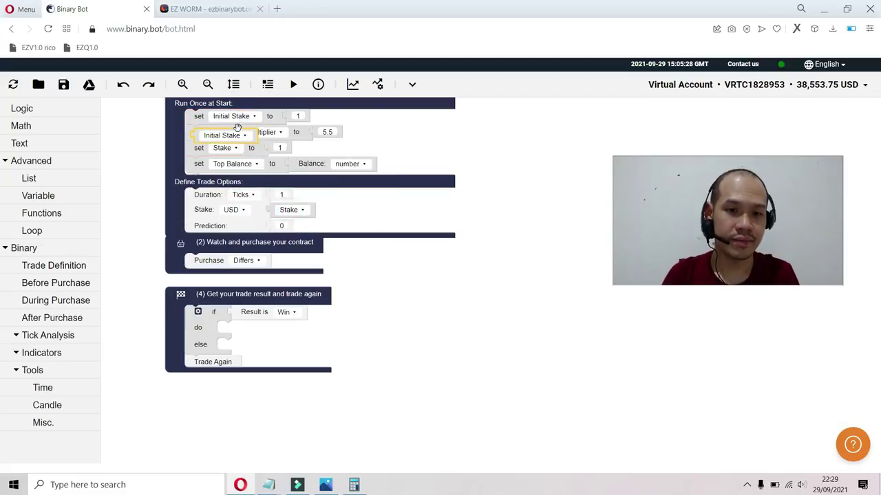
drag(239, 129, 285, 147)
click(284, 147)
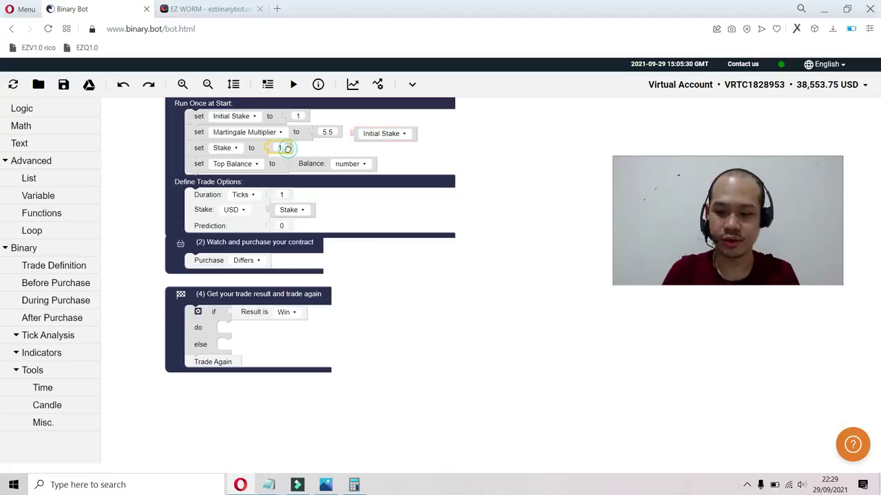
key(Delete)
drag(407, 135, 326, 157)
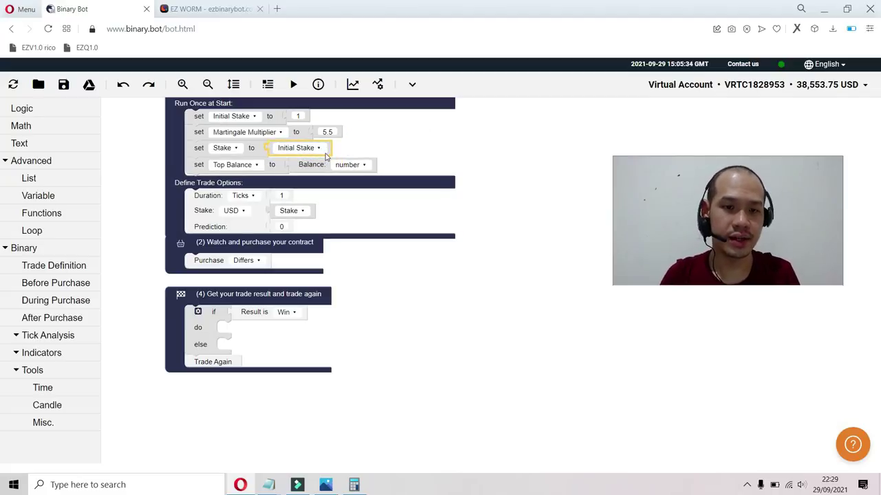
click(233, 85)
click(499, 238)
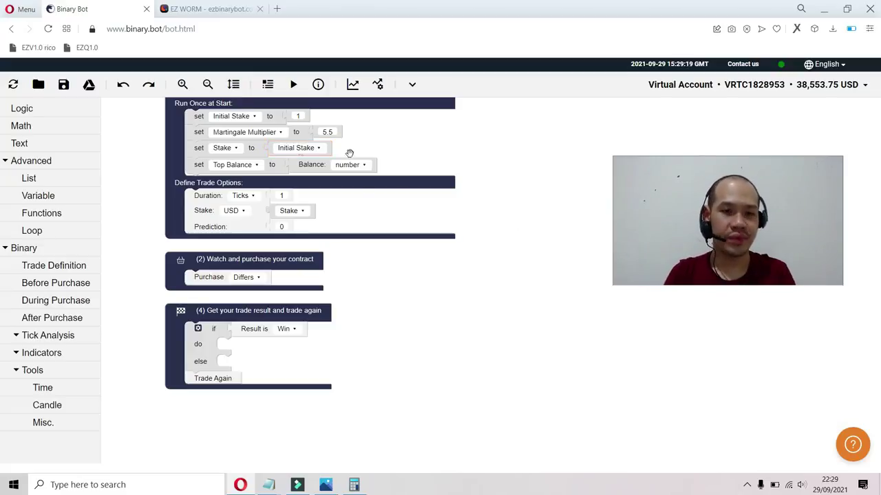
Copy the assignment of Initial Stake to Stake into both the do and else branches of the Result is Win block
click(203, 148)
key(ctrl+c)
key(ctrl+v)
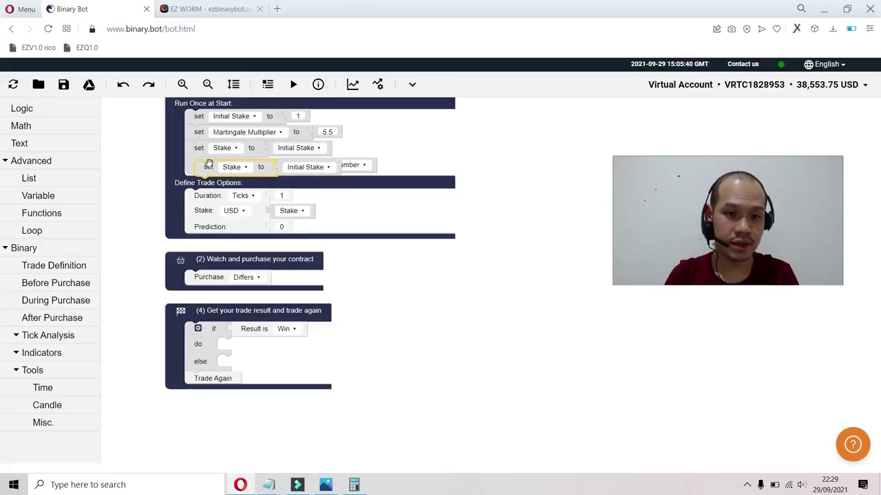
drag(206, 165, 231, 345)
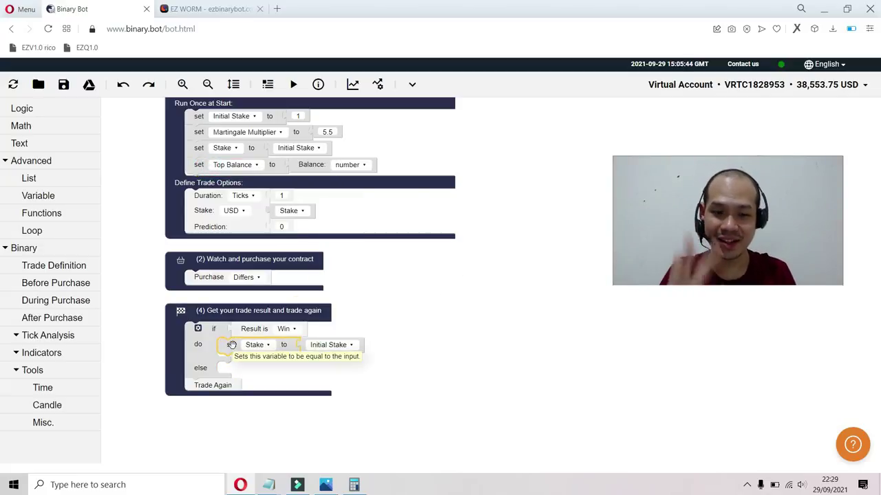
key(ctrl+c)
key(ctrl+v)
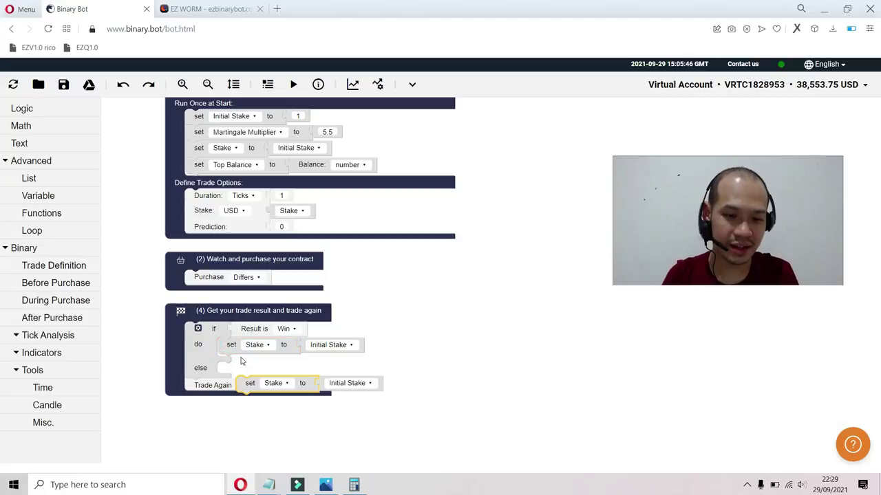
drag(250, 383, 232, 370)
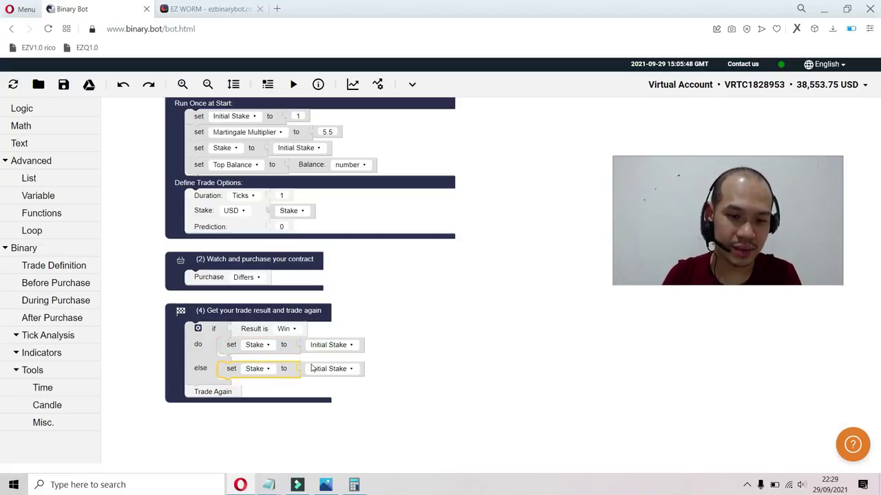
Add an arithmetic block, move the else branch's Initial Stake block into its first operand, and switch that variable to Stake
click(65, 130)
drag(131, 142, 352, 241)
drag(395, 298, 418, 348)
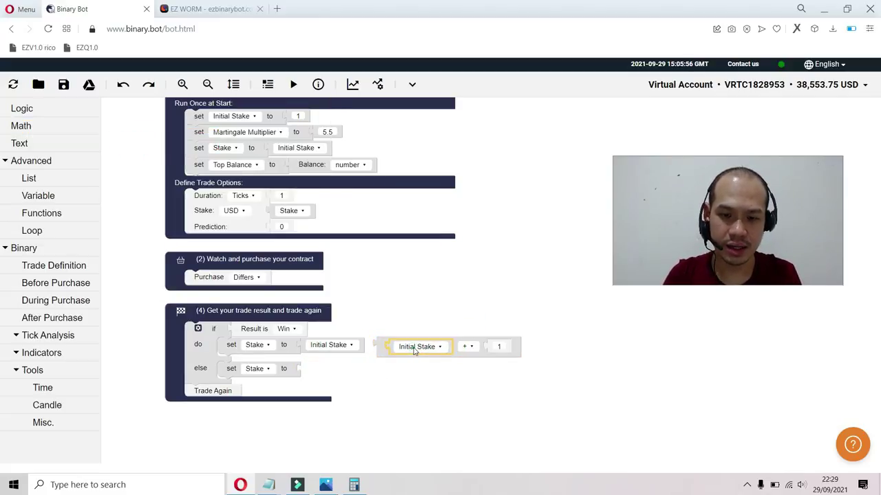
click(421, 347)
click(434, 388)
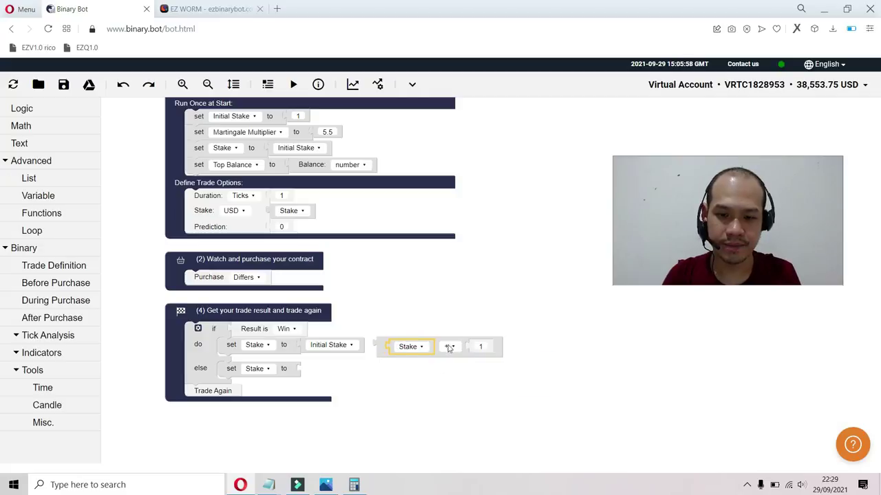
Duplicate the Stake variable into the arithmetic block's second operand and switch the copy to Martingale Multiplier
key(ctrl+c)
key(ctrl+v)
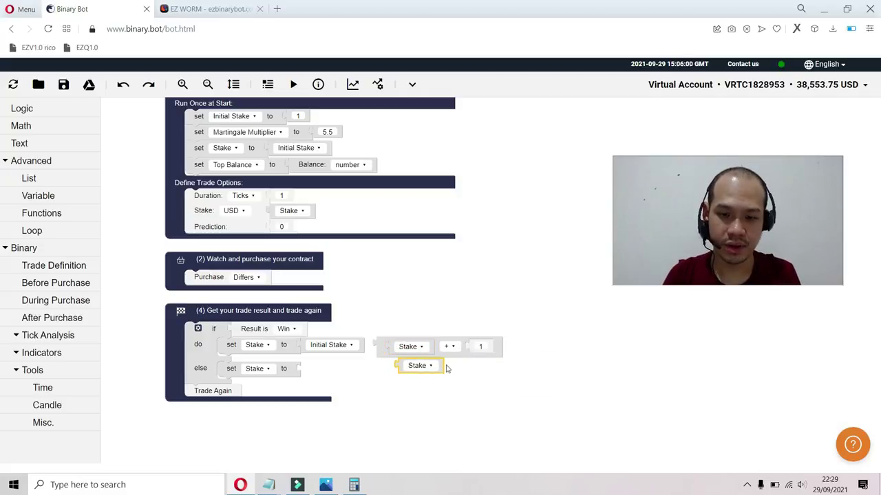
drag(433, 367, 503, 355)
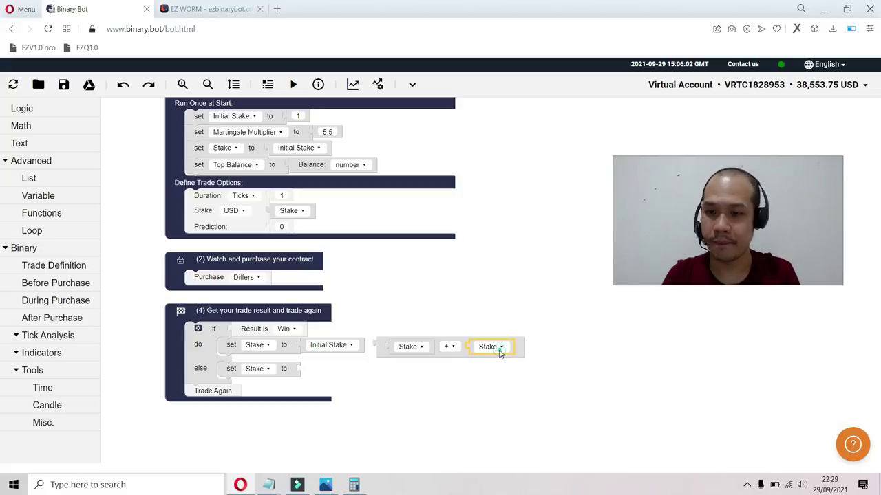
click(500, 349)
click(512, 371)
Change the arithmetic operator to multiplication and attach the expression to the Stake assignment in the else branch
click(450, 351)
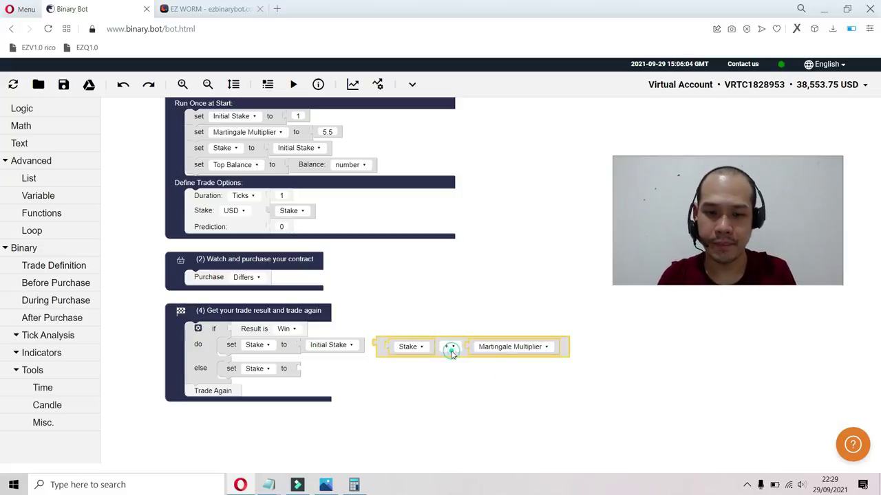
click(451, 351)
click(453, 383)
drag(381, 345, 295, 383)
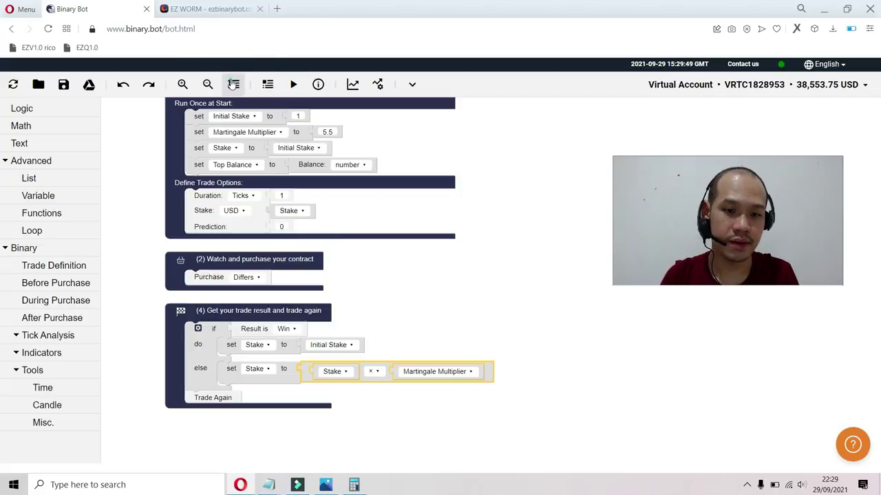
Review the variable assignments under Run Once at Start, the trade option stake, and the Stake assignments in the win and else branches
drag(499, 196, 502, 234)
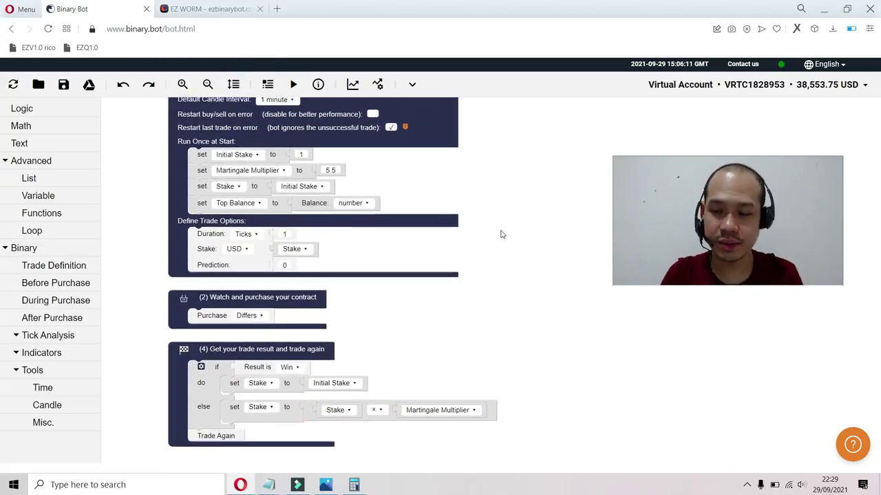
click(200, 155)
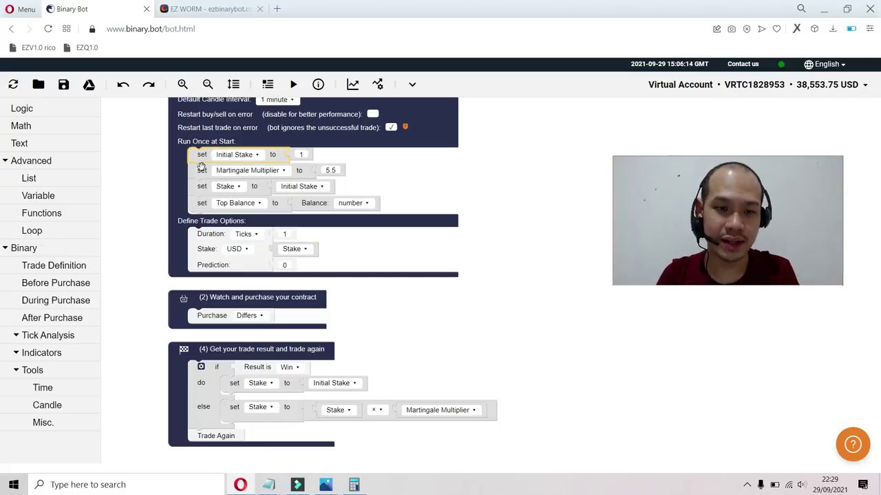
click(201, 171)
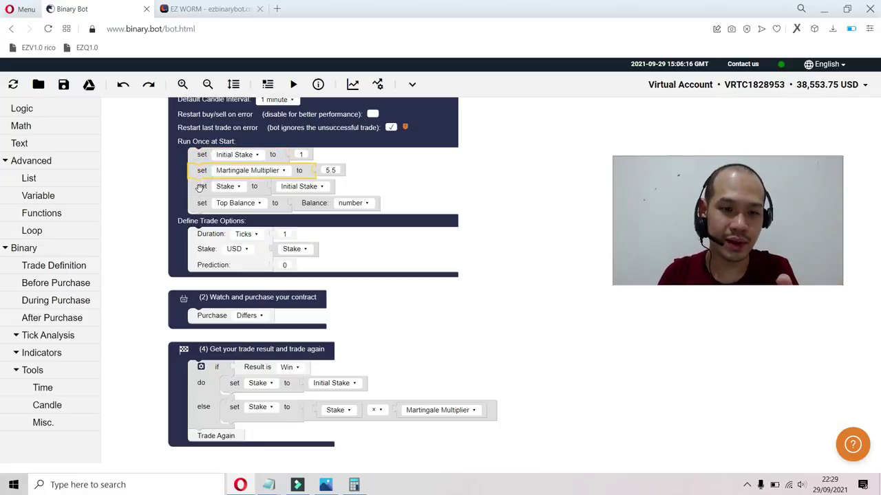
click(199, 186)
click(200, 203)
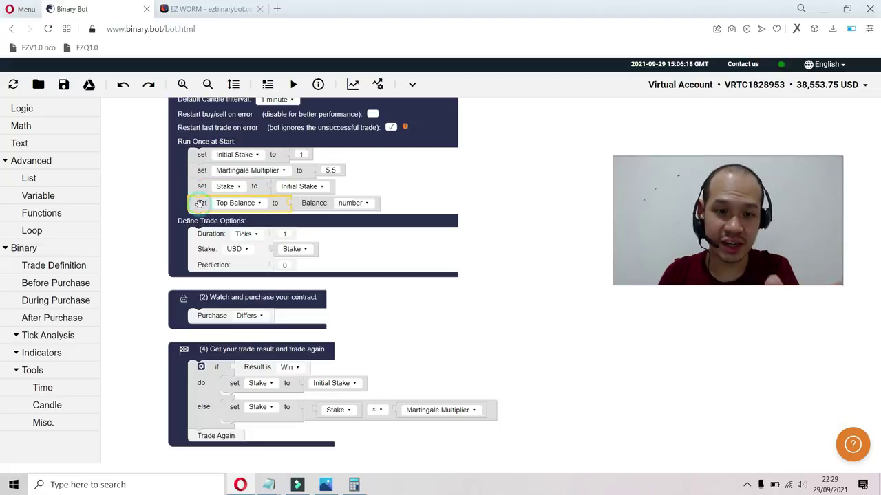
click(313, 248)
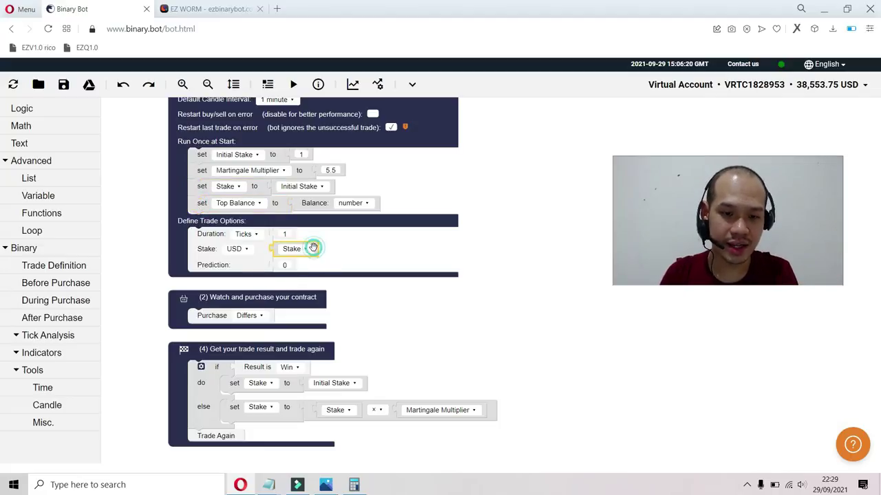
click(234, 383)
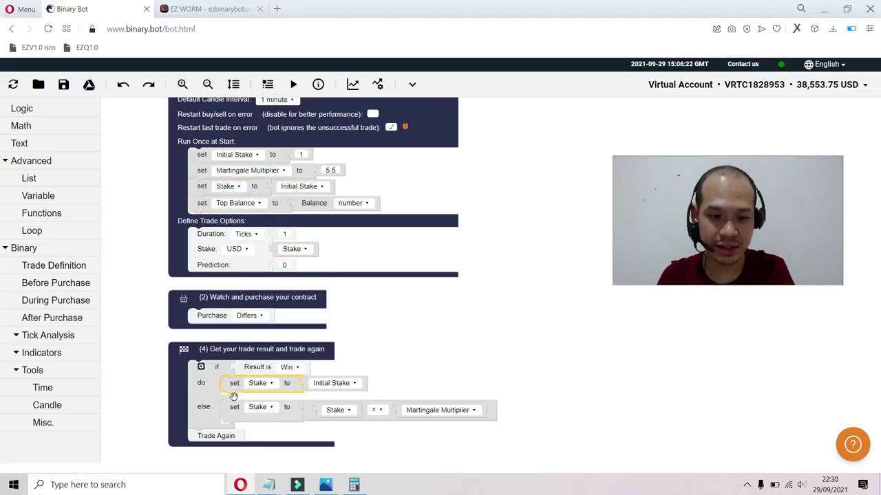
click(234, 407)
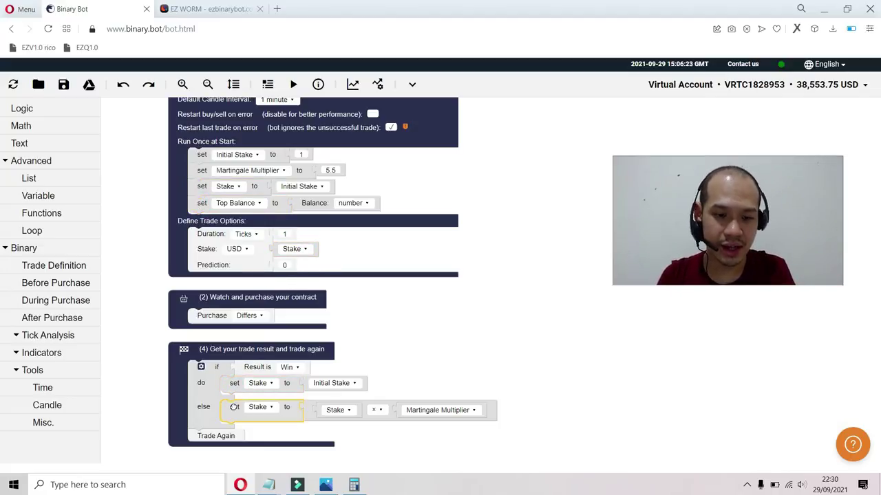
click(475, 382)
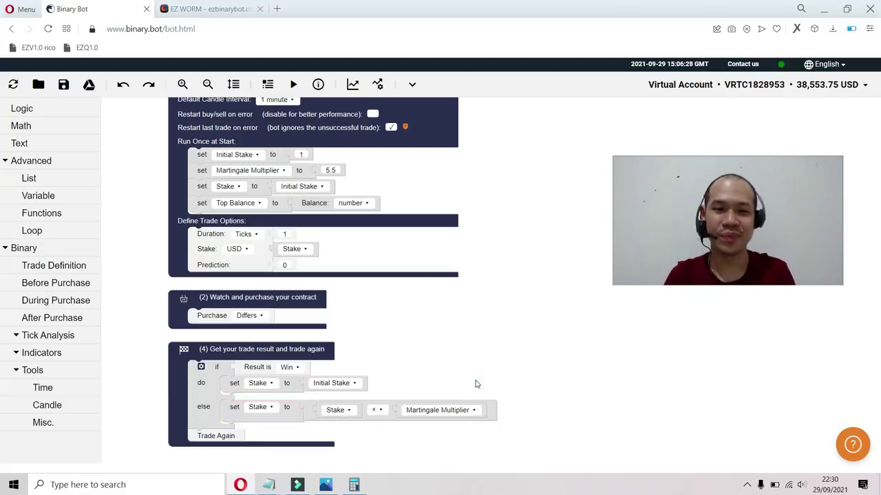
drag(387, 346, 387, 289)
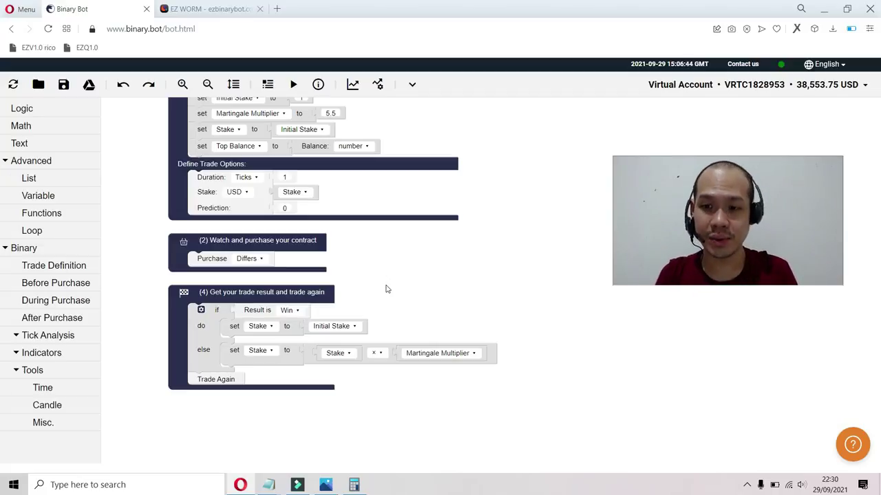
click(242, 360)
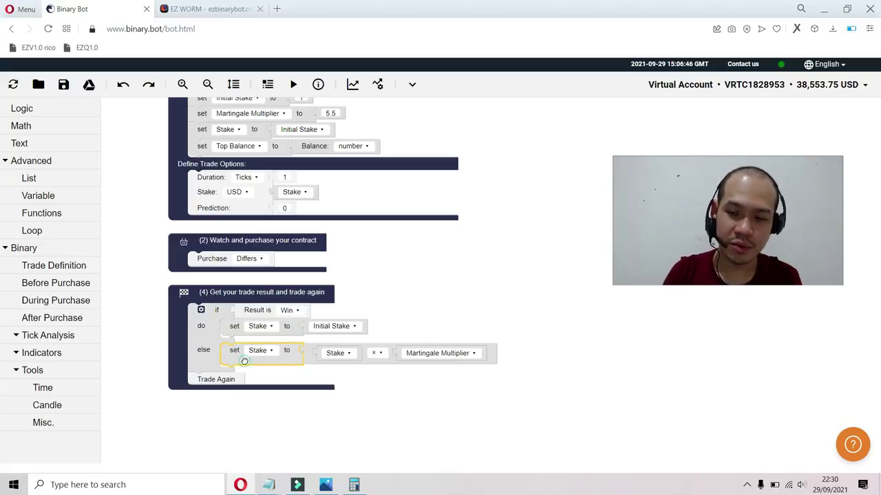
click(415, 356)
click(466, 324)
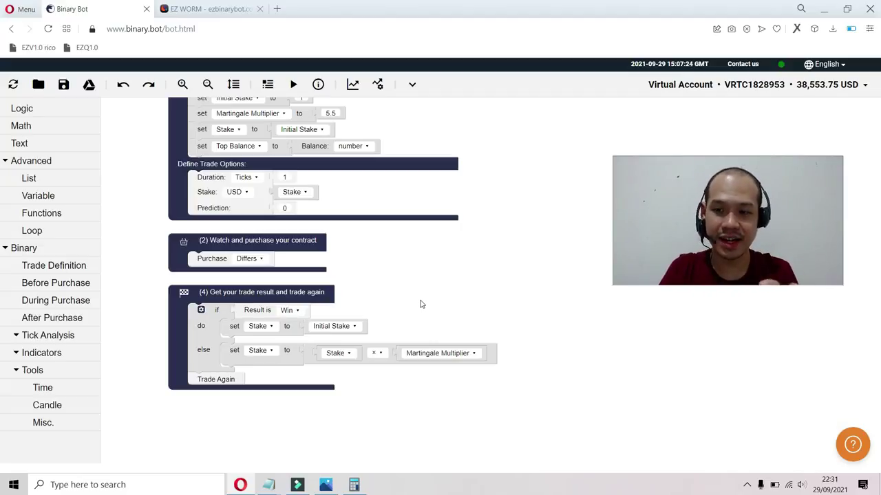
Insert a nested if block above the Stake assignment in the win branch and give it an empty comparison condition
drag(359, 289, 365, 227)
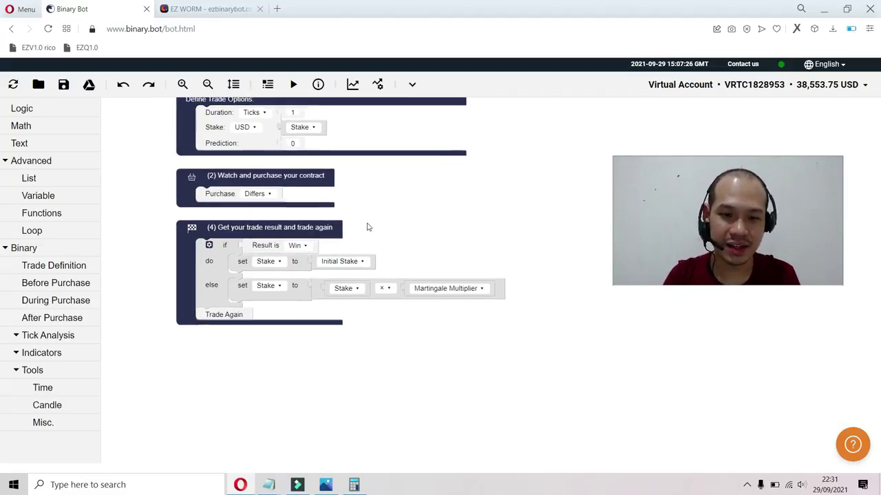
click(55, 108)
drag(118, 113, 241, 276)
click(59, 110)
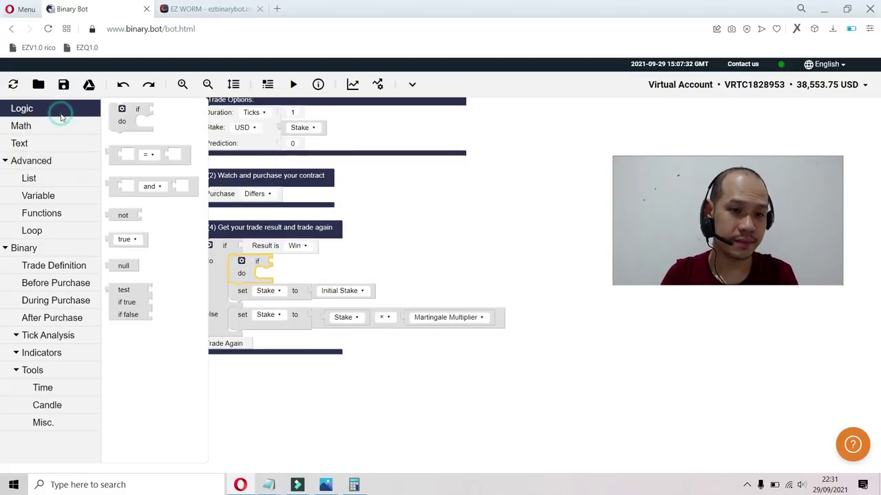
drag(109, 150, 277, 269)
Duplicate the Balance number block from the Top Balance assignment into the first operand of the nested if comparison
scroll(377, 209, up, 3)
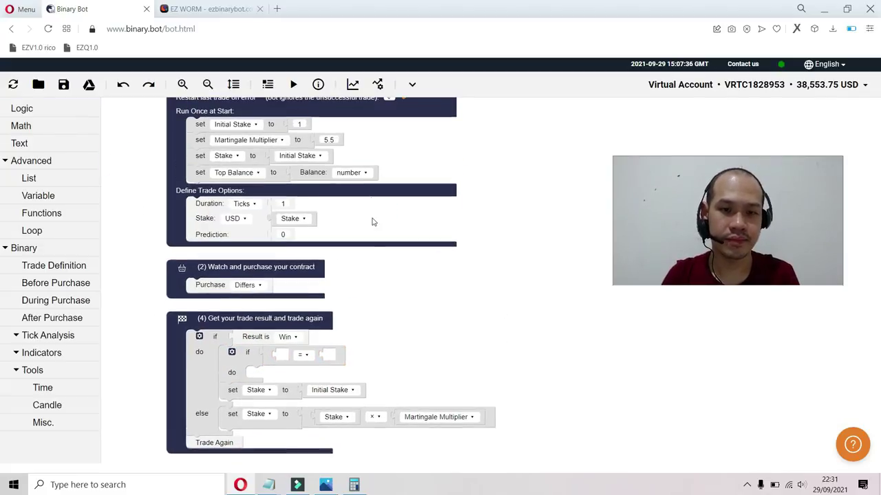
click(304, 171)
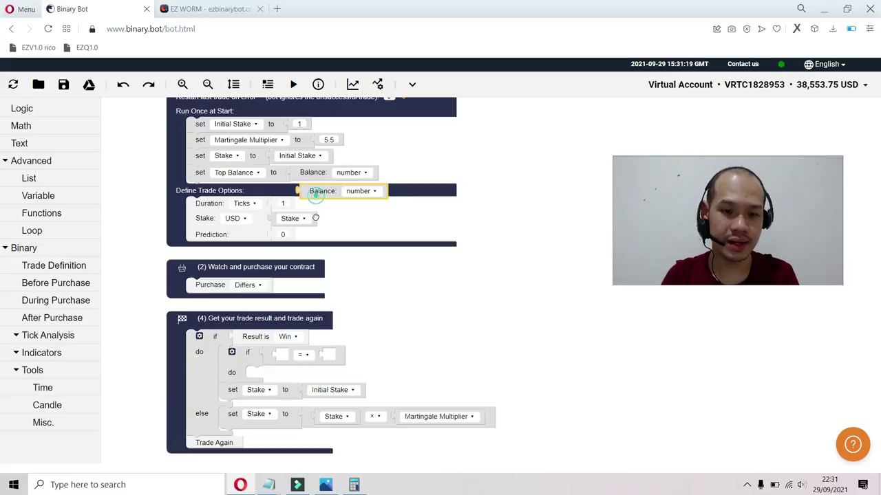
drag(311, 193, 296, 358)
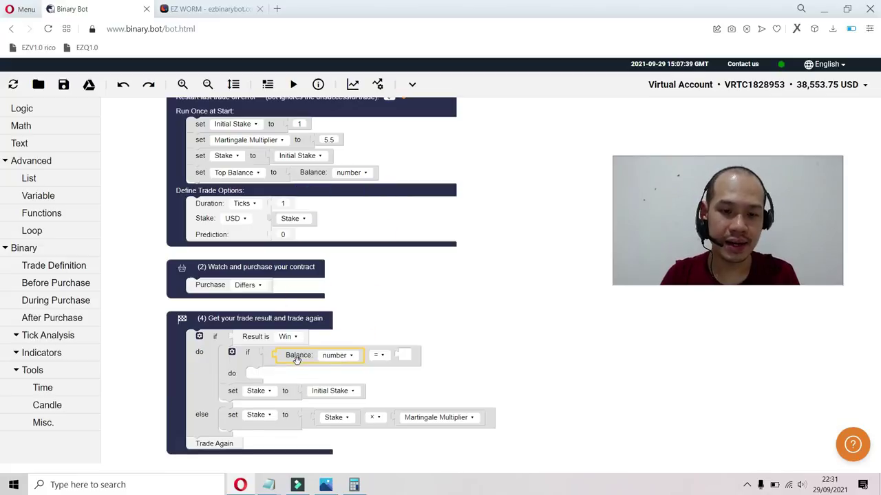
Set the nested comparison operator to < and place a Top Balance variable block as its second operand
click(383, 356)
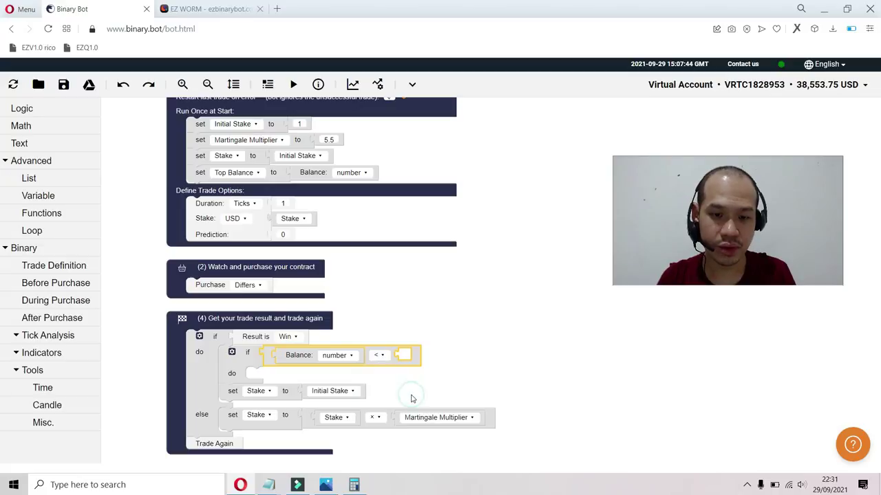
click(412, 397)
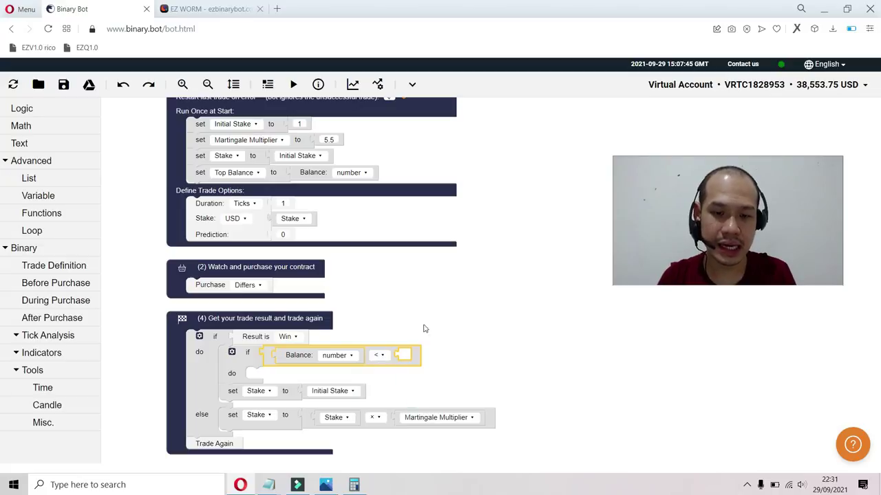
right_click(245, 176)
click(303, 276)
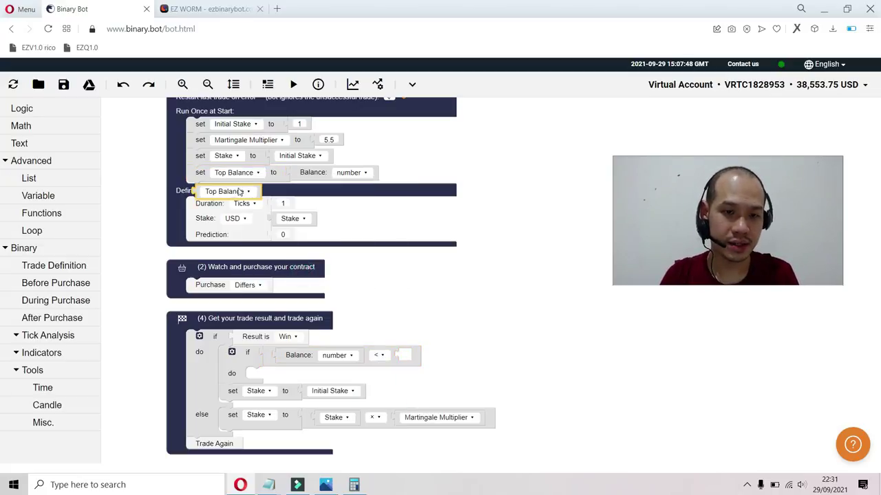
drag(234, 191, 443, 357)
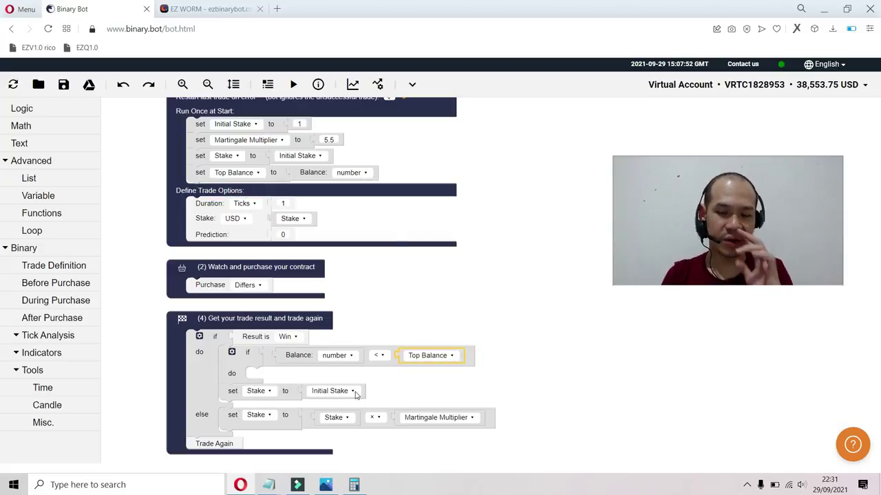
Set the nested comparison operator to ≥ and move the assignment of Stake to Initial Stake inside the nested if block
click(378, 356)
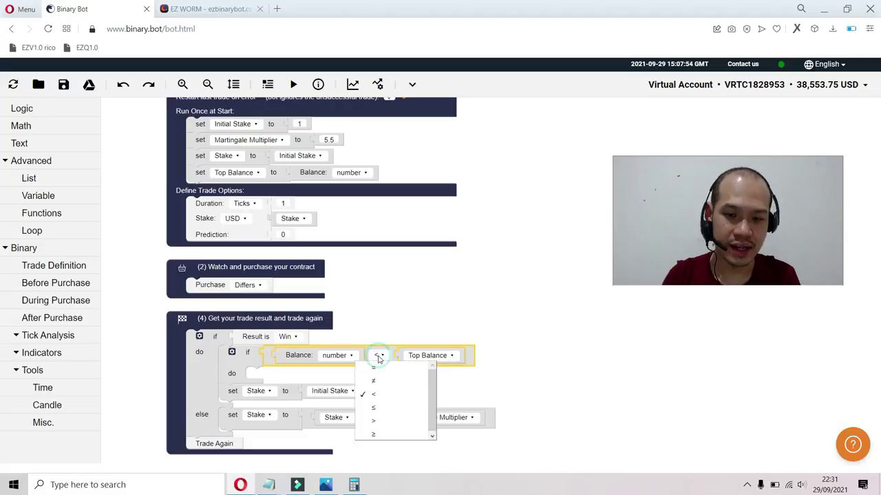
click(395, 435)
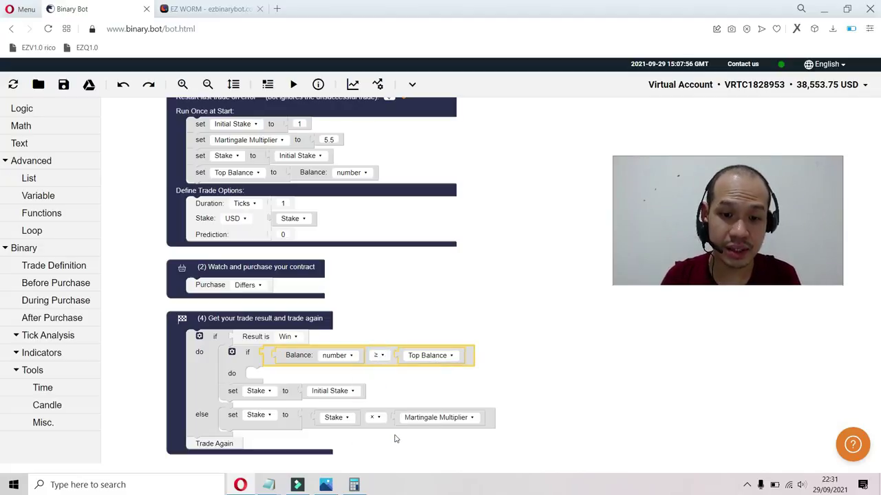
drag(237, 391, 267, 380)
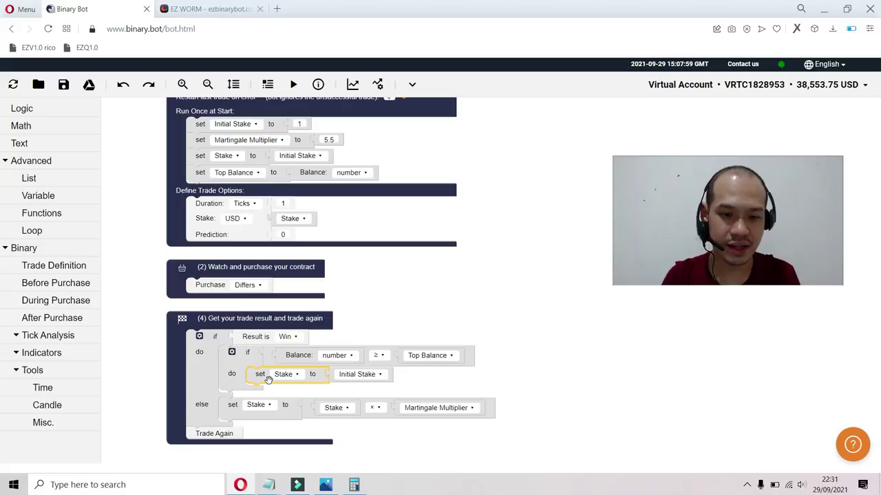
click(388, 318)
Duplicate the Top Balance assignment from Run Once at Start into the nested if block, above its Stake assignment
drag(422, 317, 426, 272)
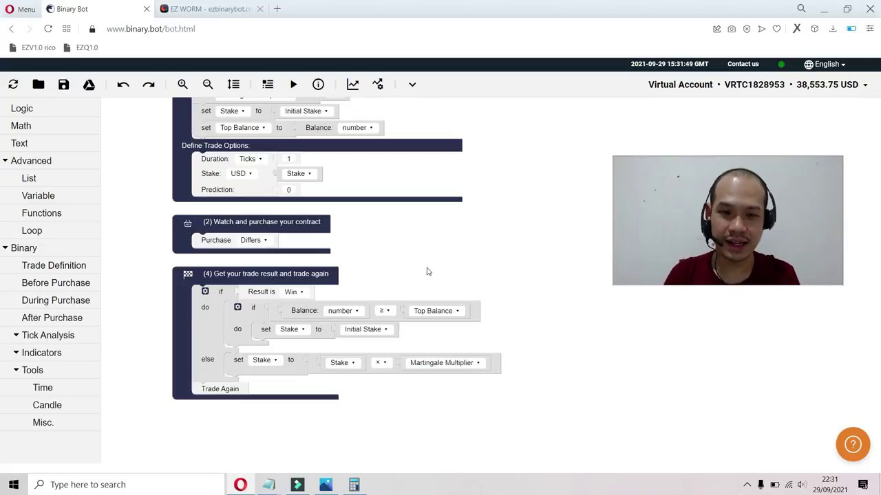
click(204, 128)
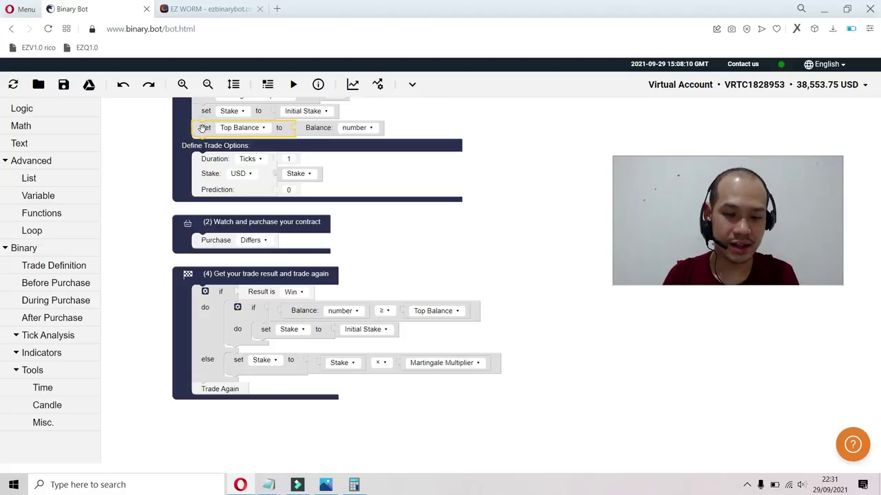
key(ctrl+c)
key(ctrl+v)
drag(212, 142, 257, 331)
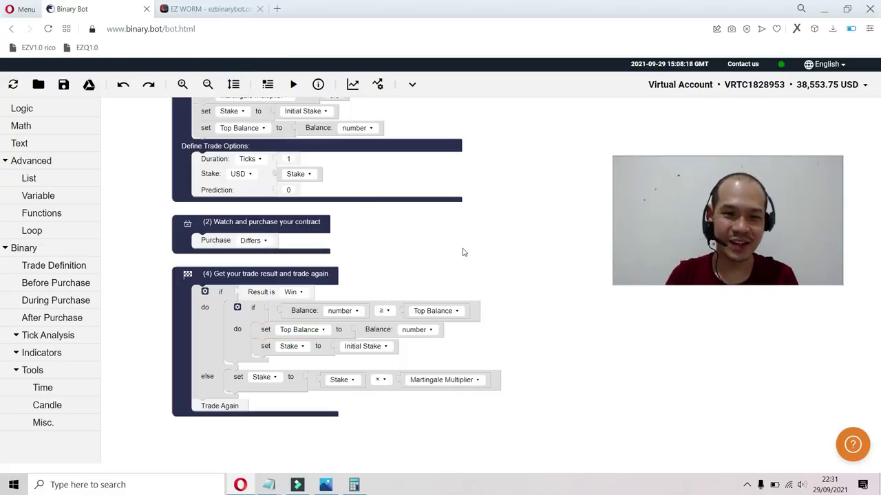
Review the Martingale Multiplier, Stake and Top Balance assignments under Run Once at Start
drag(503, 182, 499, 229)
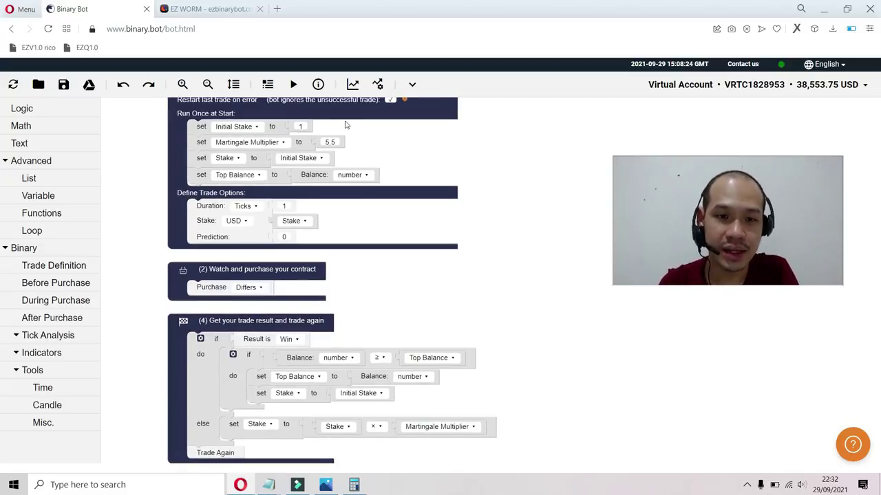
click(300, 142)
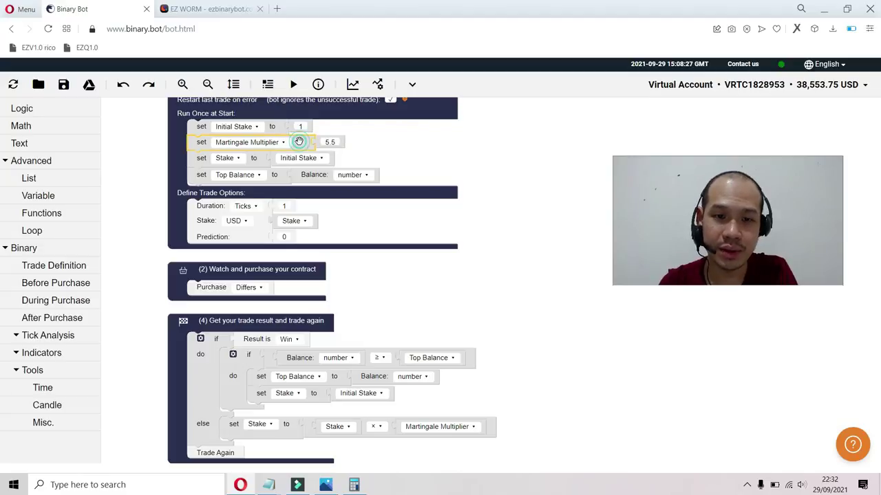
click(337, 142)
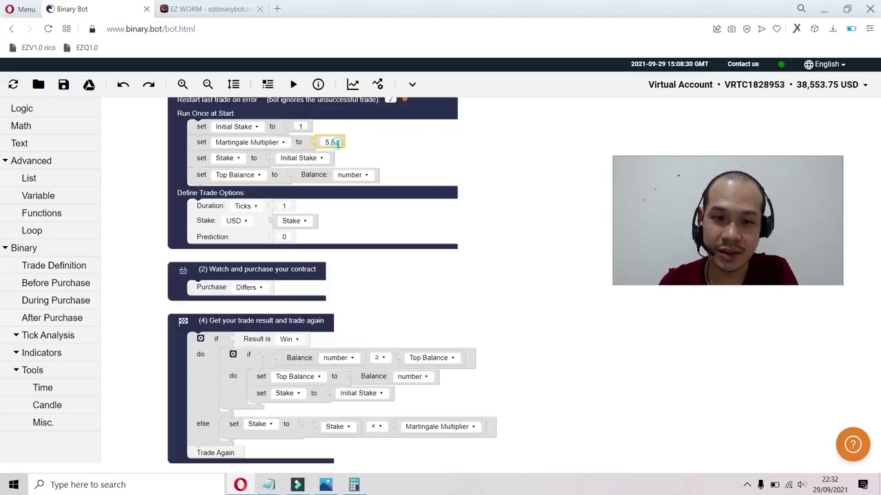
click(363, 143)
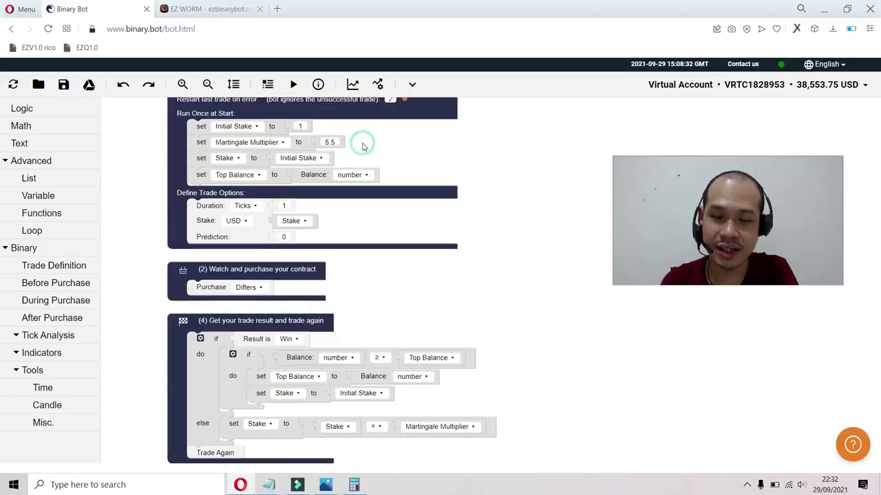
click(253, 158)
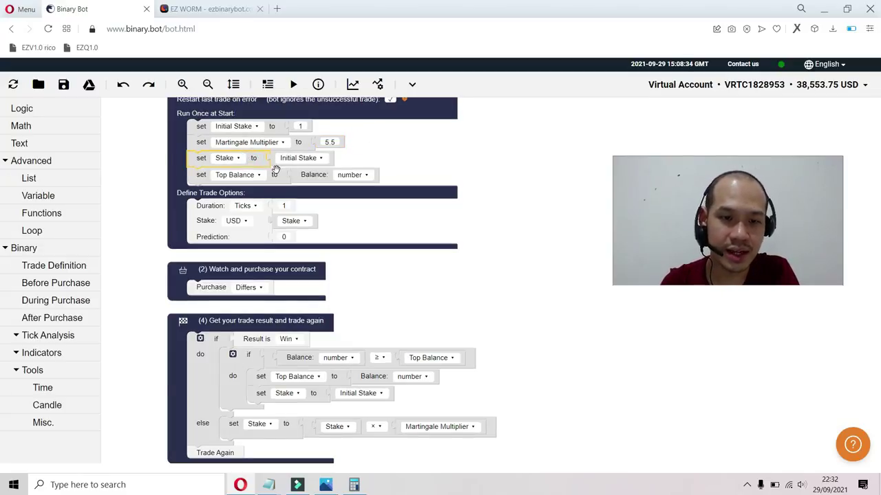
click(276, 174)
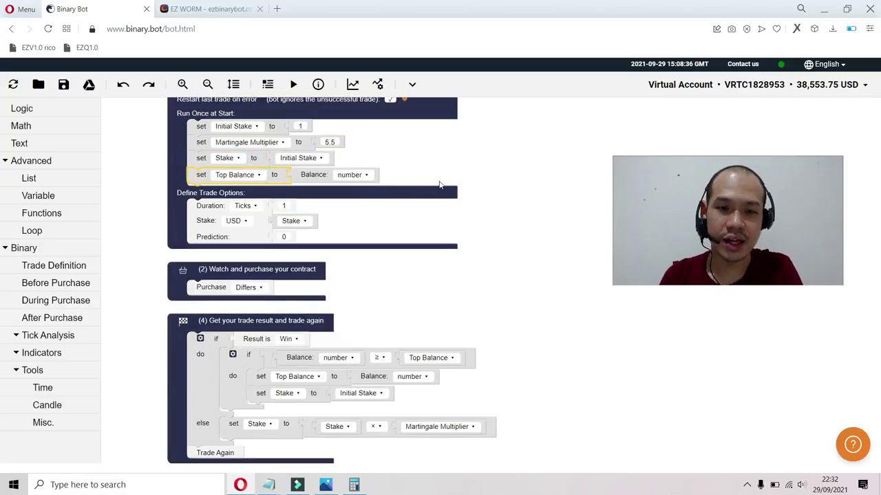
click(477, 159)
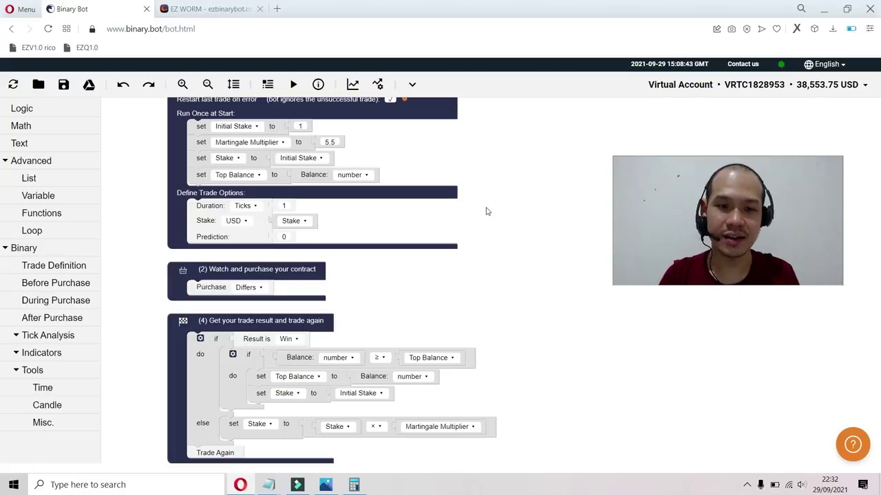
Examine the trade result logic: the win condition, the nested balance comparison with its assignments, and the Stake multiplication in the else branch
drag(518, 255, 527, 216)
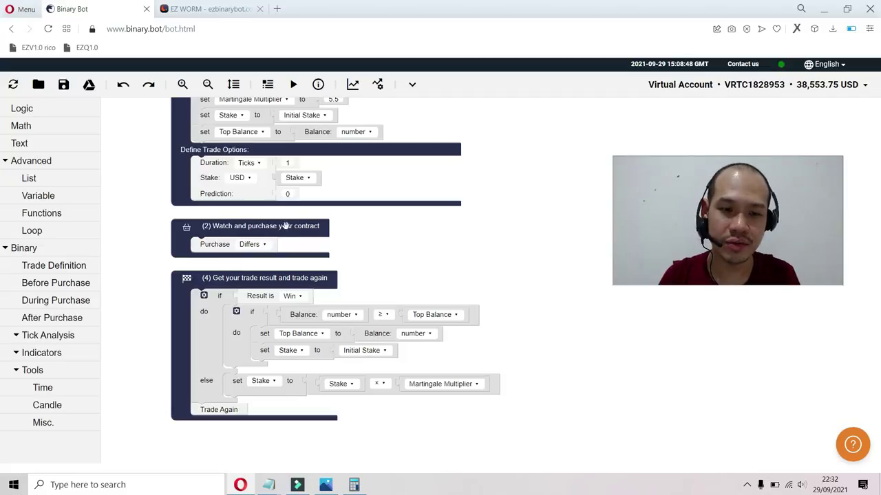
drag(400, 253, 393, 200)
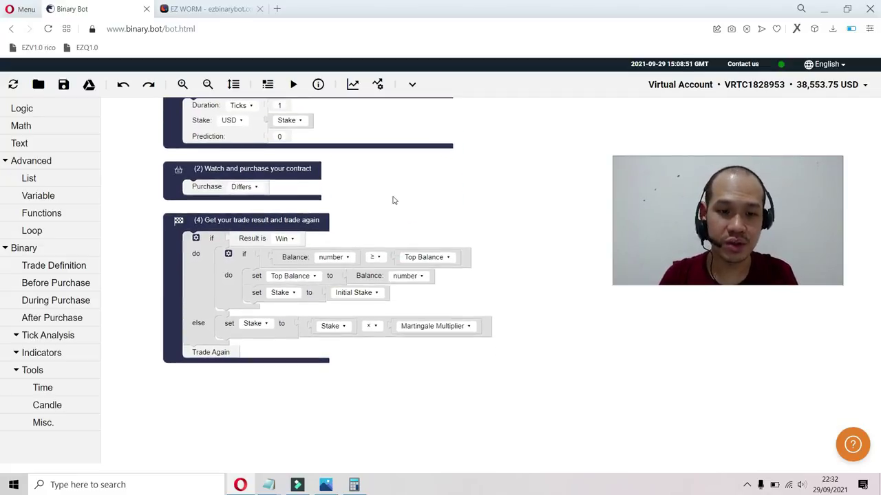
click(228, 329)
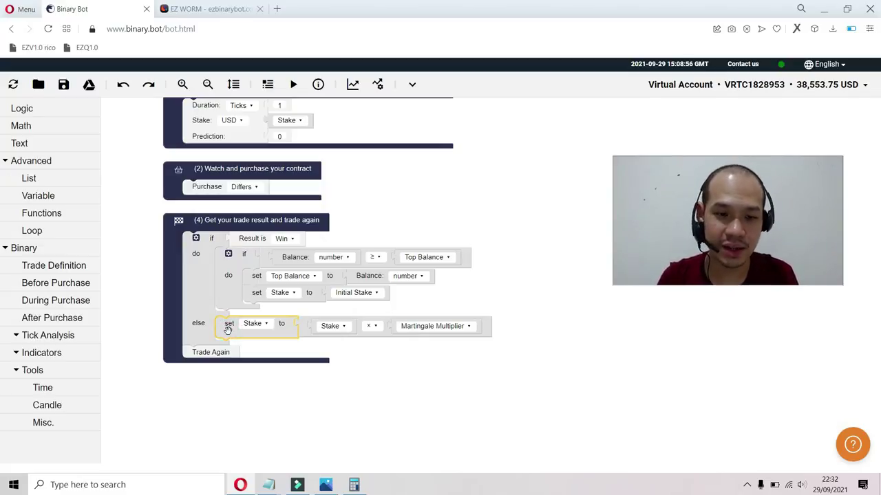
click(253, 243)
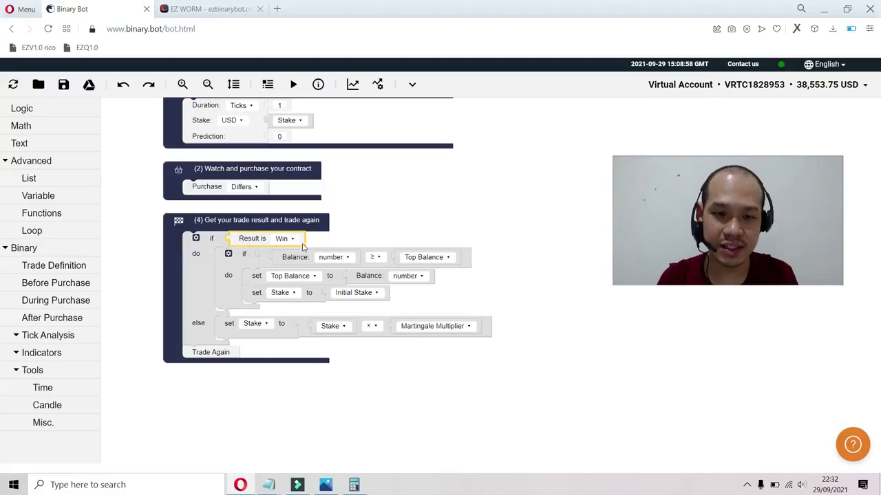
click(254, 255)
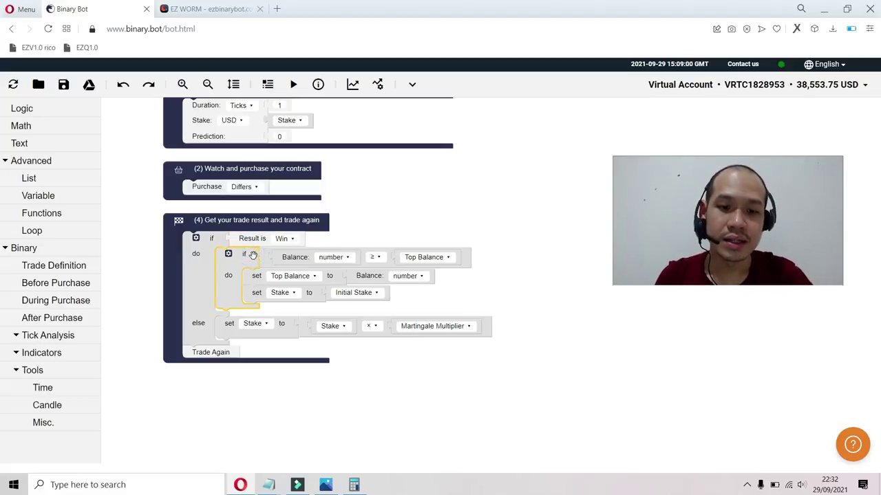
click(286, 258)
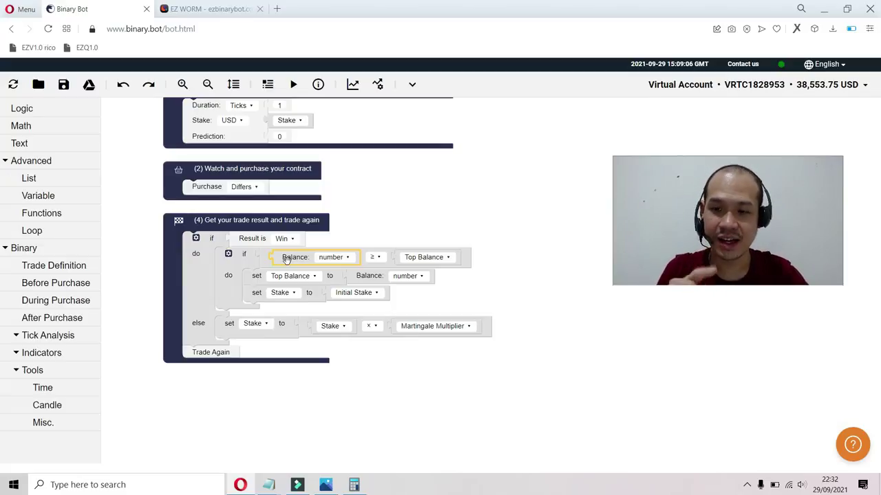
click(397, 262)
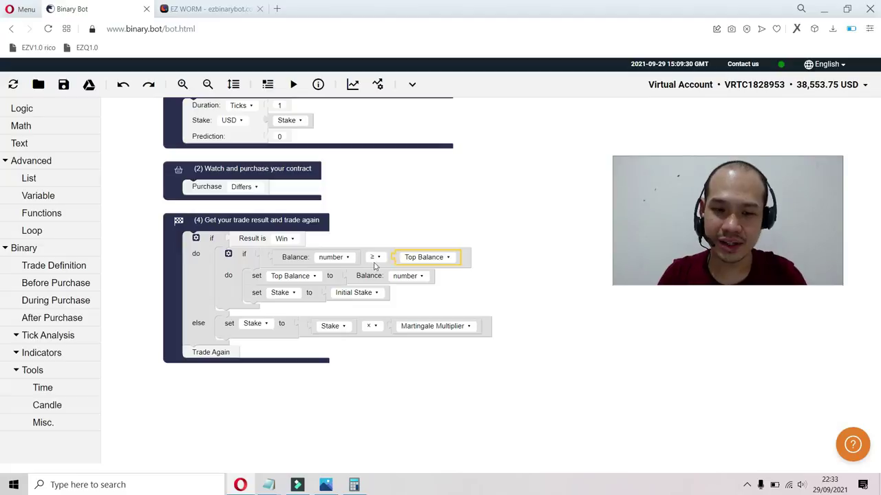
click(254, 278)
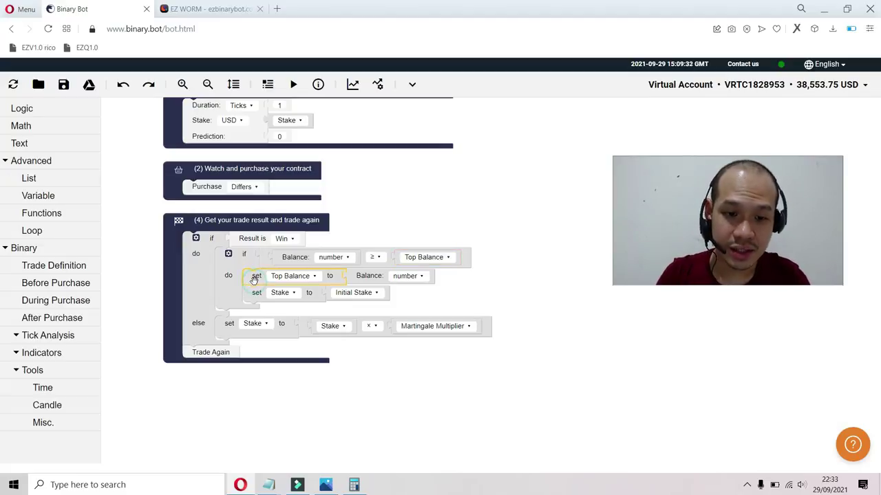
click(358, 275)
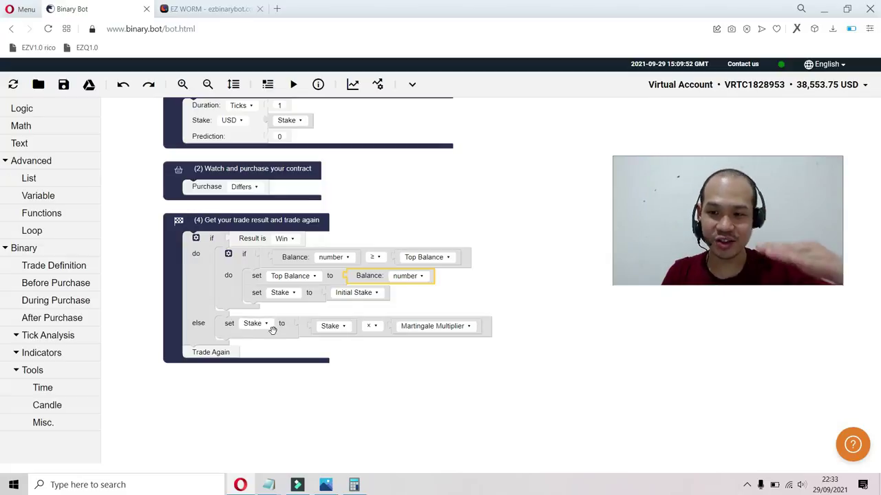
click(229, 323)
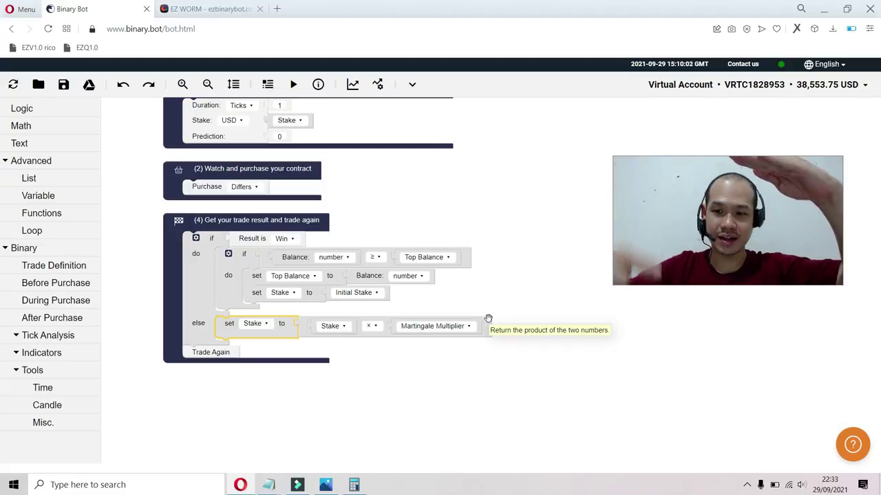
click(257, 293)
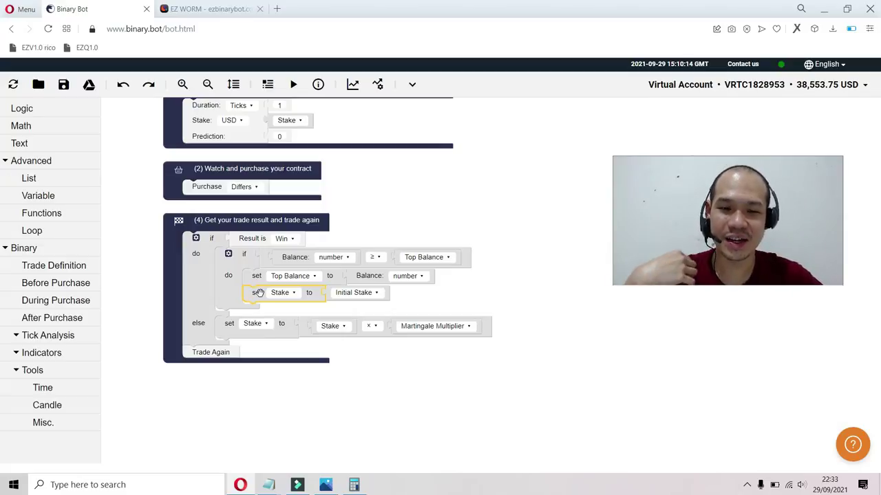
click(303, 258)
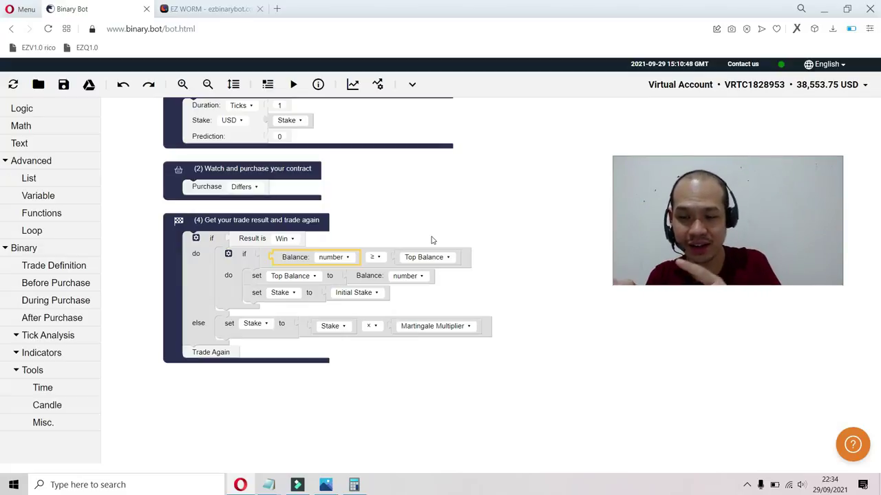
click(220, 335)
click(450, 311)
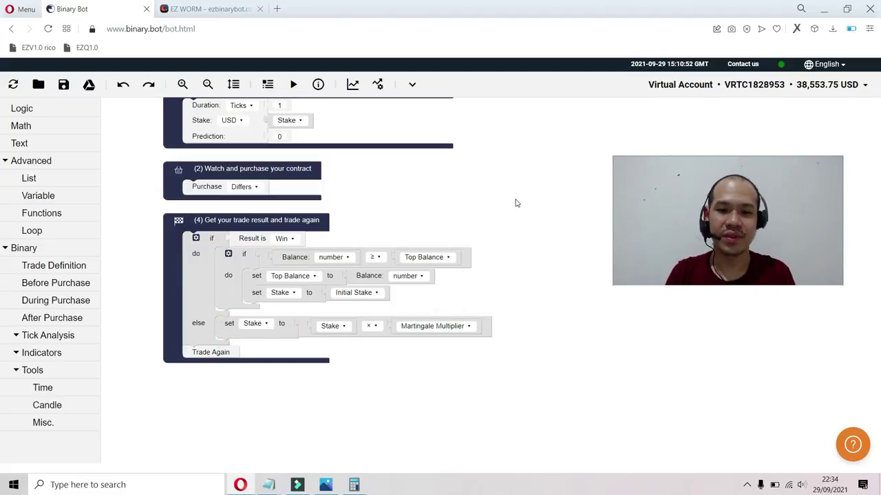
Run the bot on the virtual account and move the Summary window aside while trades are placed
scroll(516, 200, up, 3)
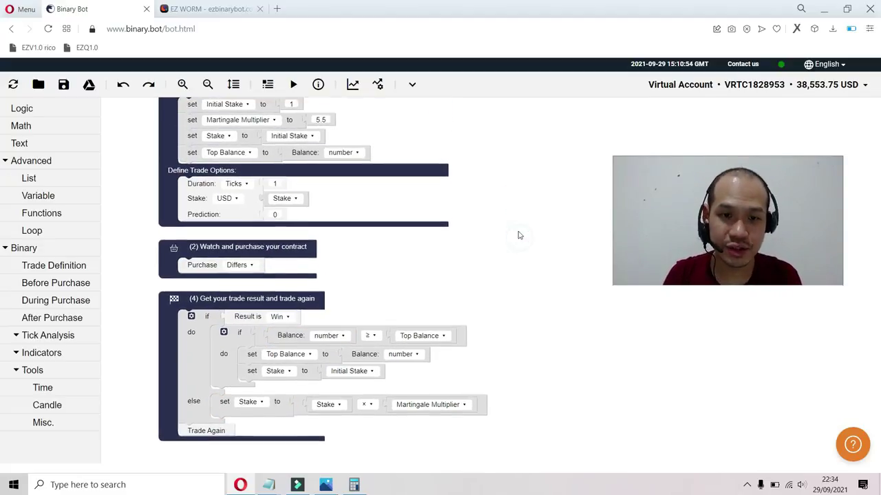
scroll(518, 232, up, 1)
click(293, 84)
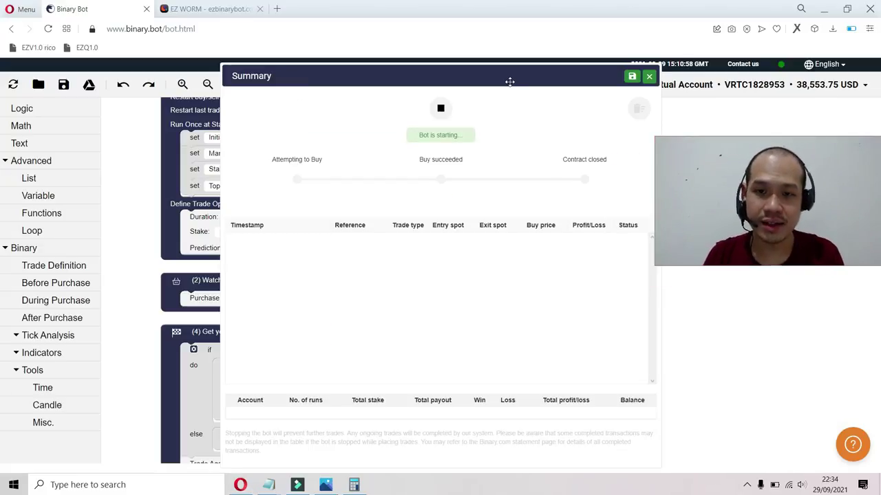
drag(509, 82, 466, 79)
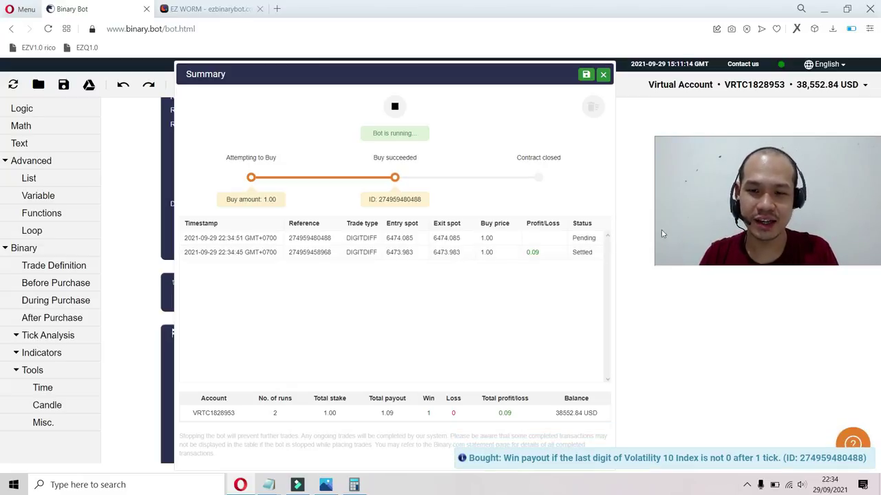
drag(681, 233, 650, 198)
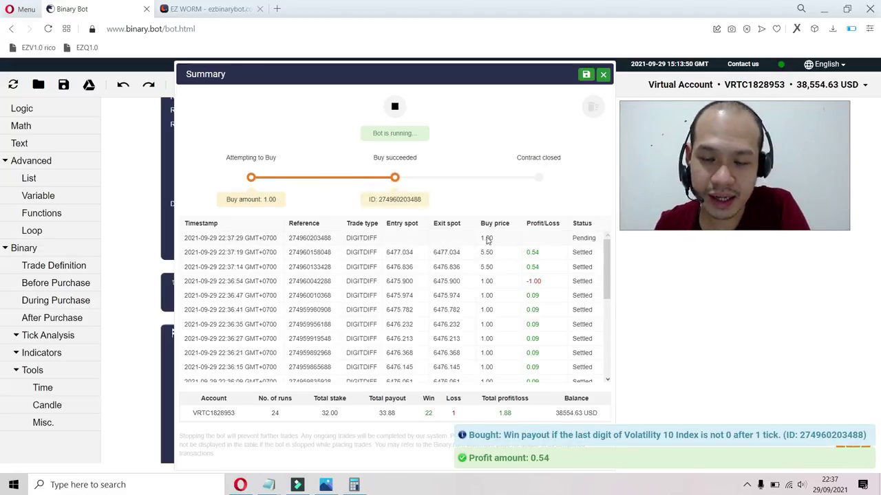
Stop the running bot after checking the buy price of the latest trades, and close the Summary window
click(487, 240)
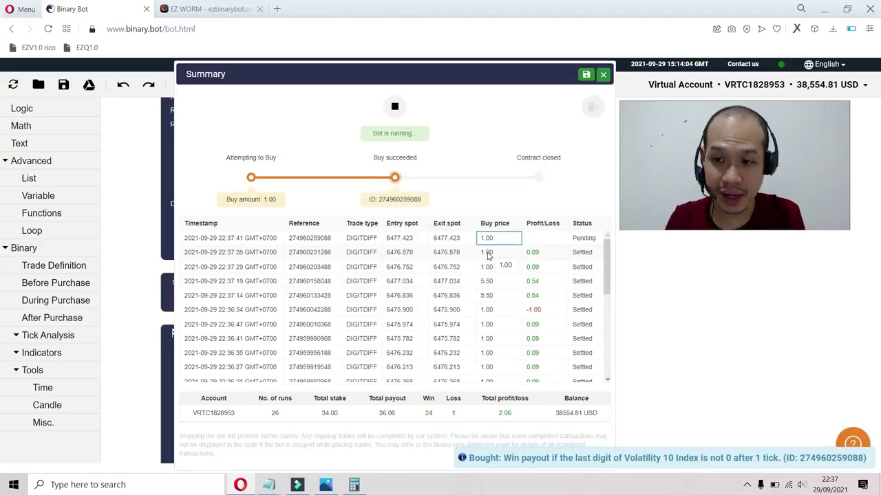
click(394, 110)
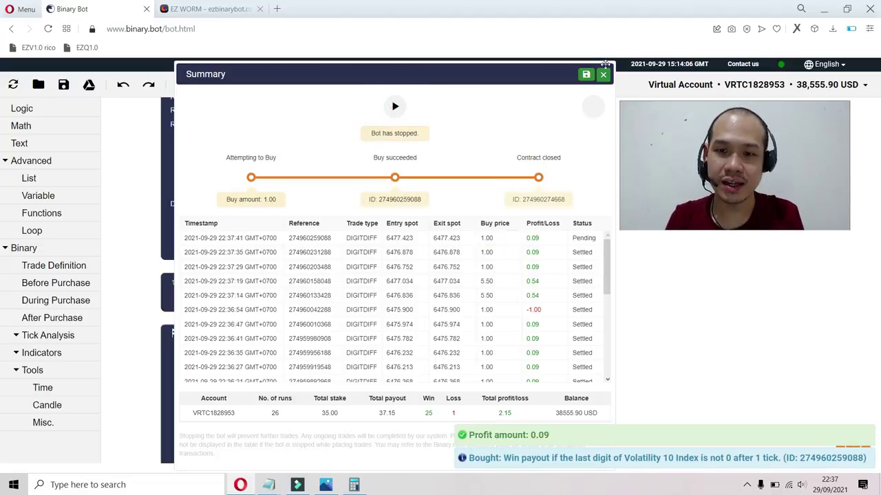
click(603, 74)
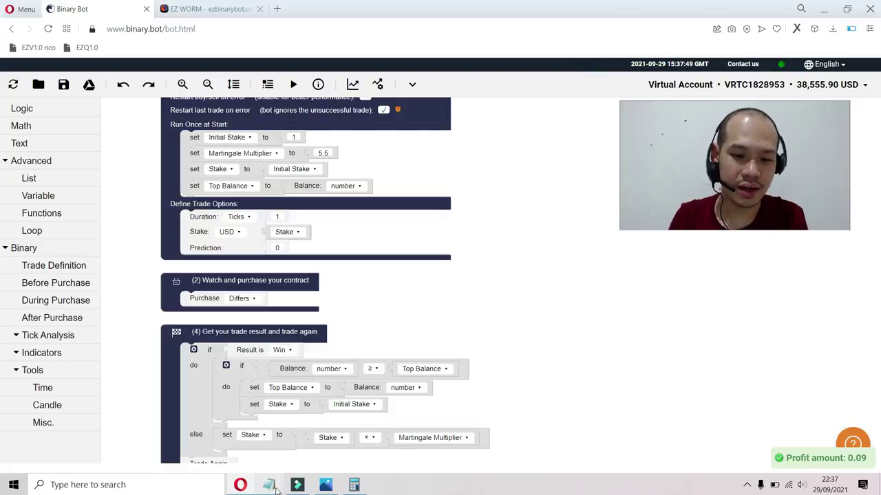
Switch to the untitled Notepad note comparing Martingale with Smart Martingale and place the cursor at the end of its text
mouse_move(276, 488)
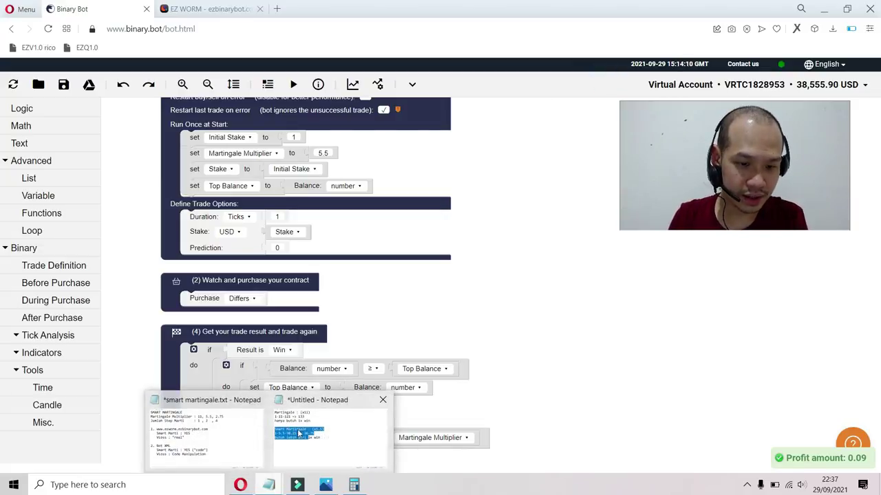
click(299, 433)
click(369, 318)
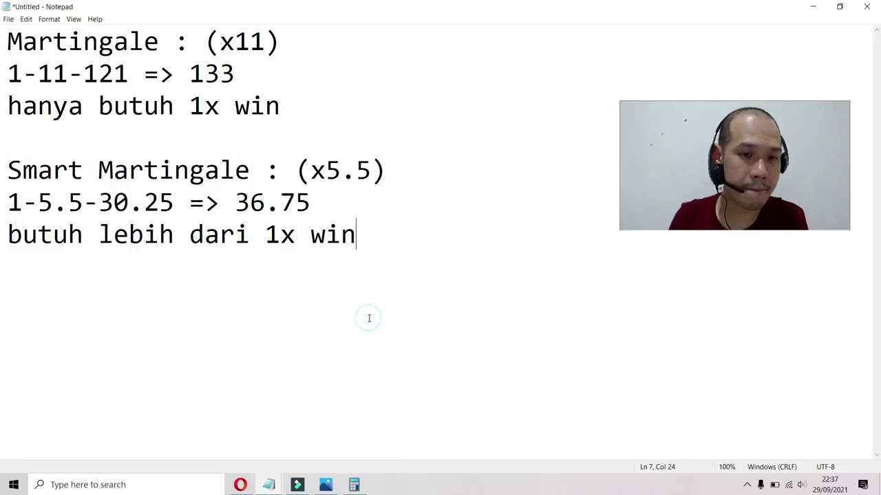
Switch to the smart martingale.txt note and highlight the 2.75 value in the Martingale Multiplier line
click(276, 489)
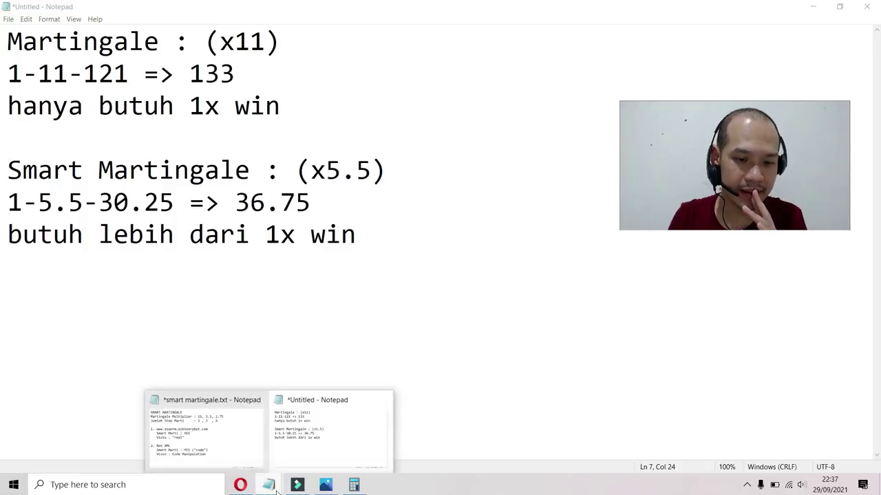
click(243, 455)
drag(566, 72, 525, 74)
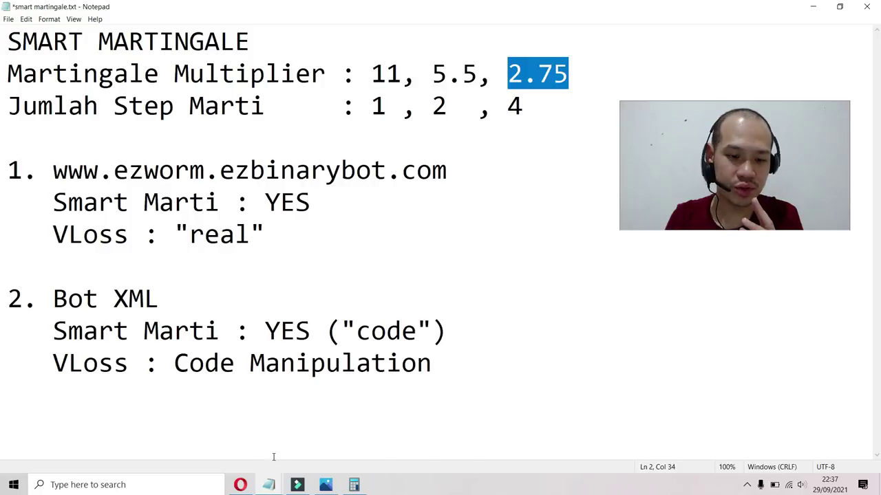
Return to the Binary Bot workspace in Opera and set the Martingale Multiplier variable to 2.75
click(248, 482)
click(321, 150)
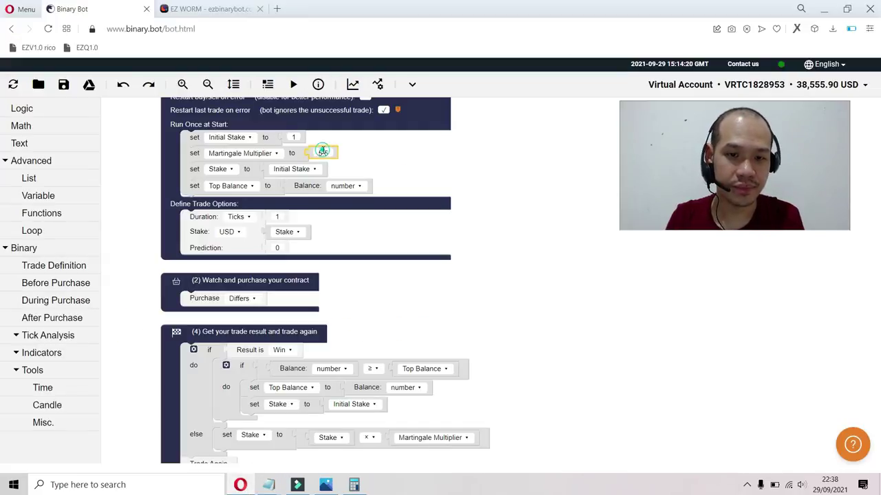
text(2.1)
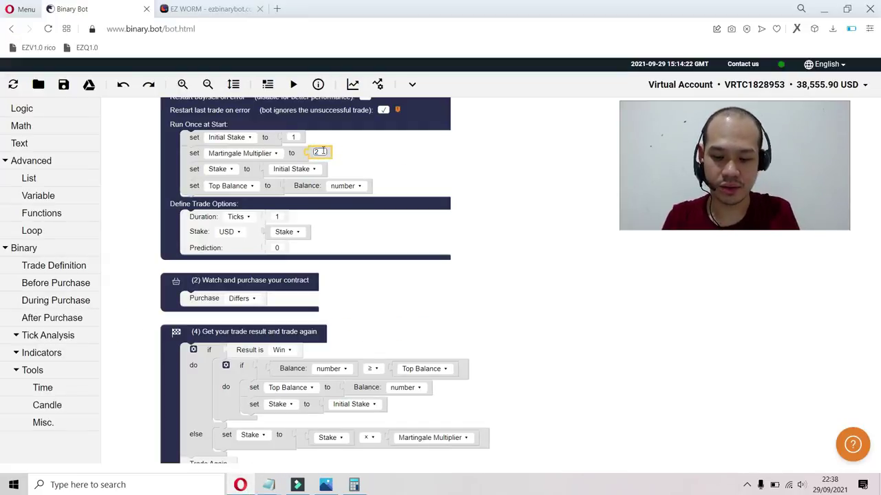
text(75)
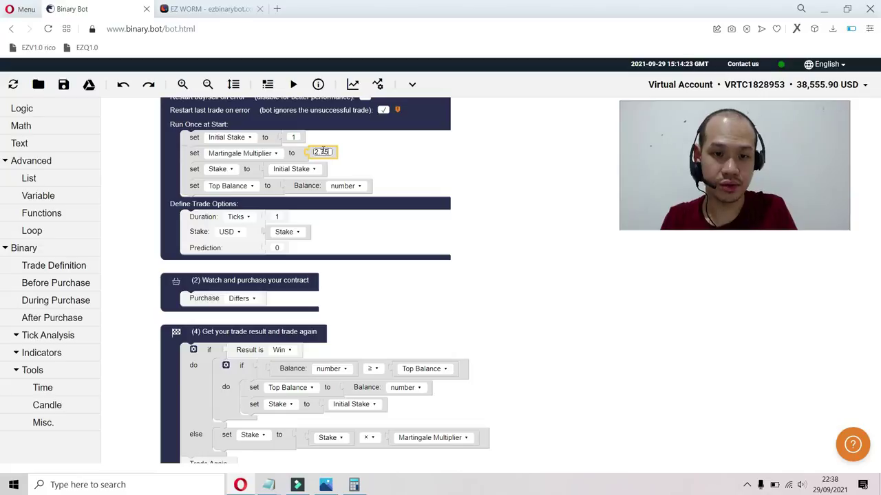
click(370, 155)
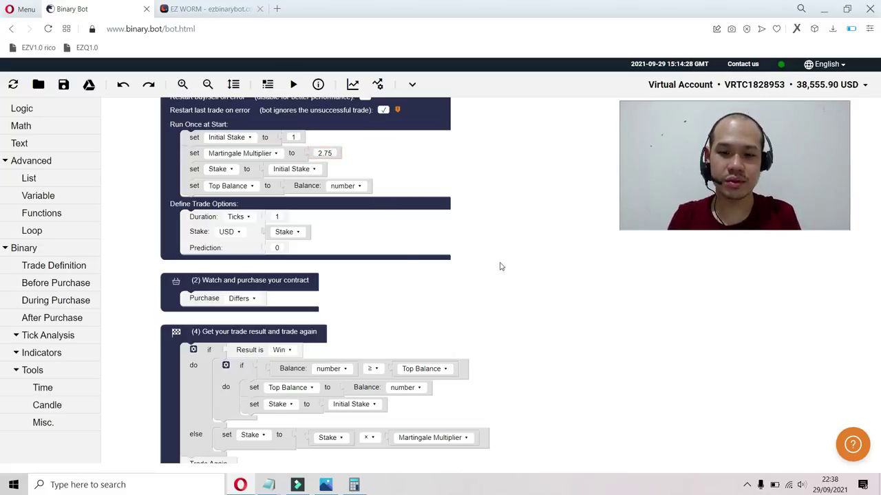
Switch to Calculator, clear the previous result, and multiply 2,75 by 2,75
click(354, 485)
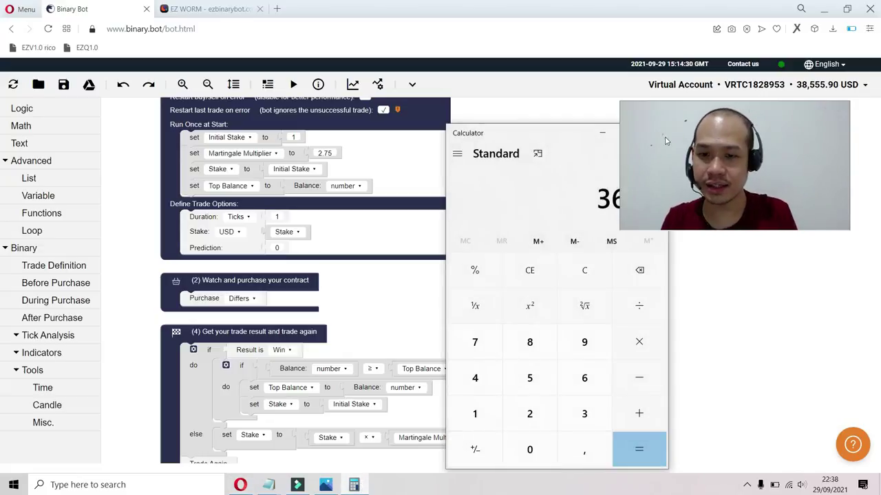
drag(582, 135, 476, 137)
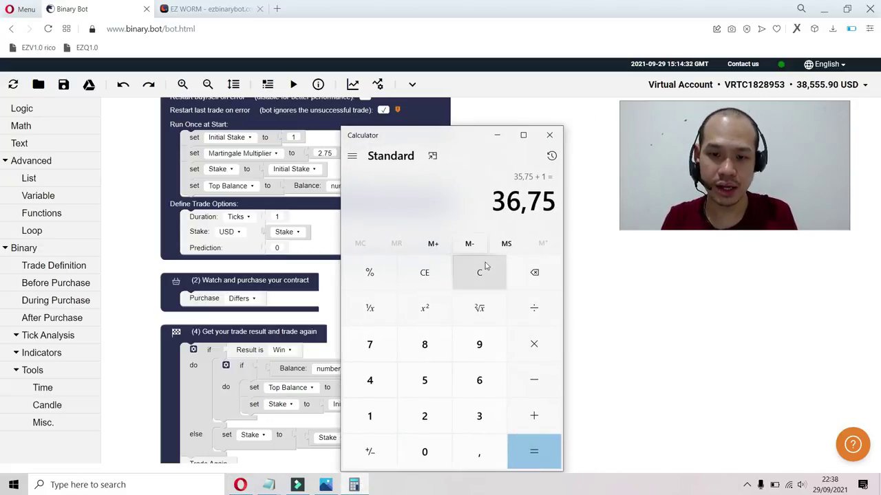
click(491, 284)
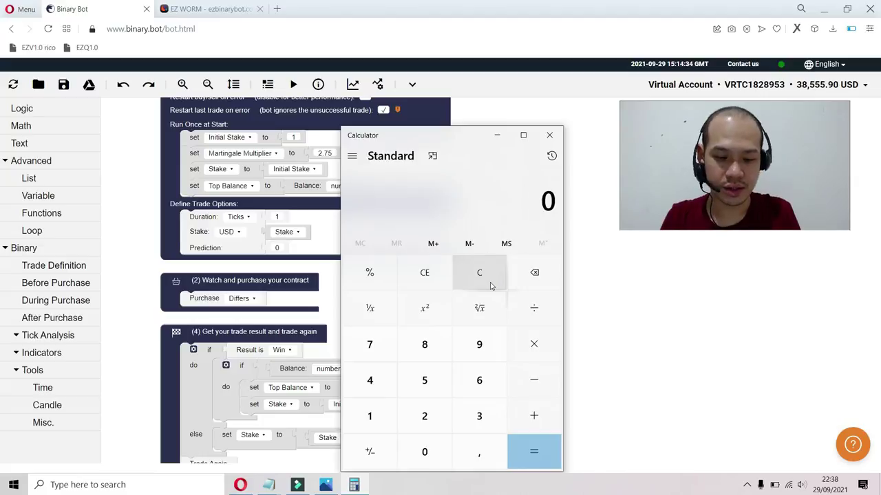
text(2)
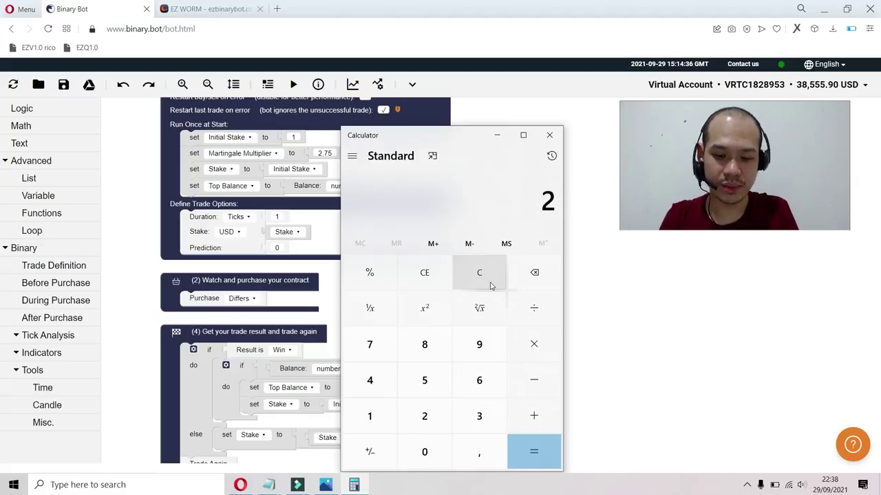
text(,75)
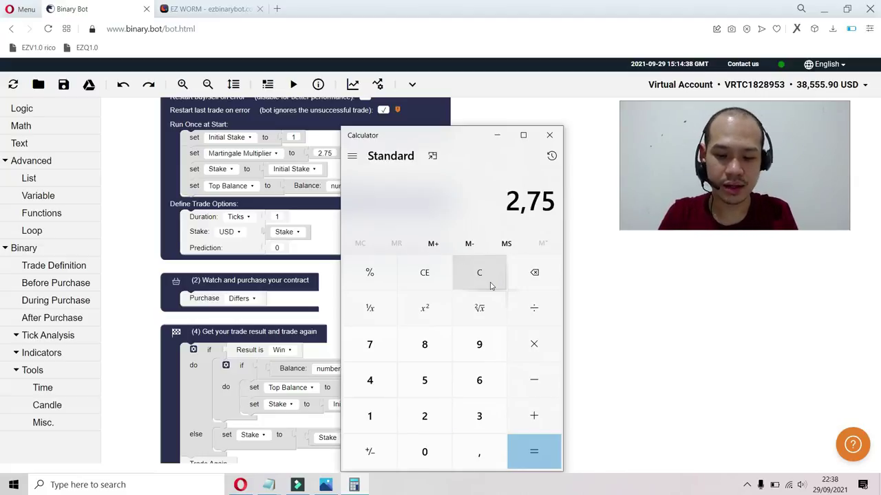
key(asterisk)
text(2,75 ×)
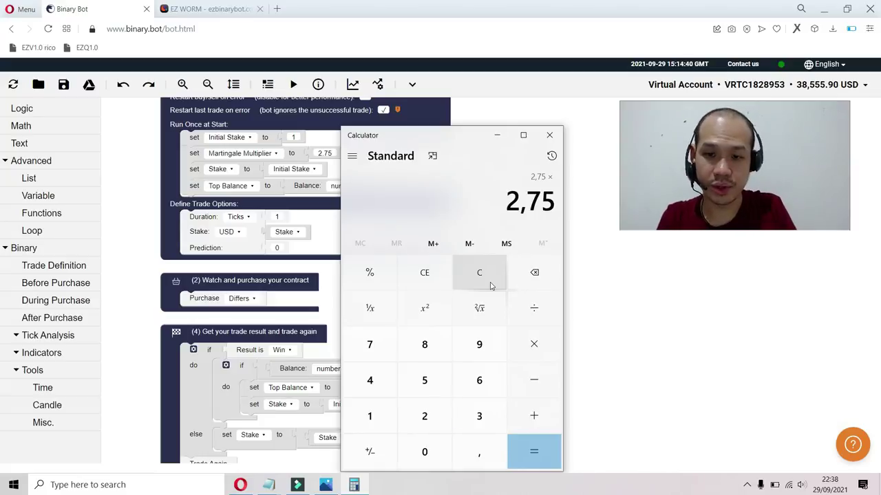
key(Return)
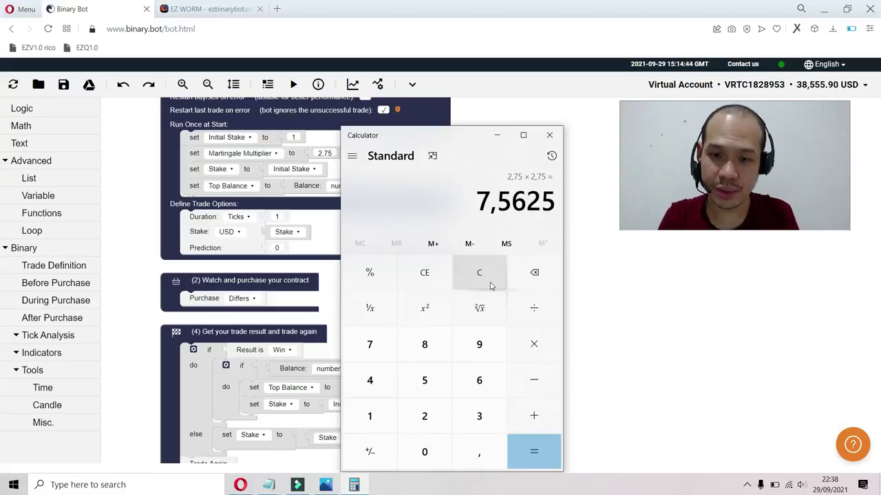
Add the 2,75 and 1 stakes to the product to total the three-step martingale sequence
key(plus)
text(2,75)
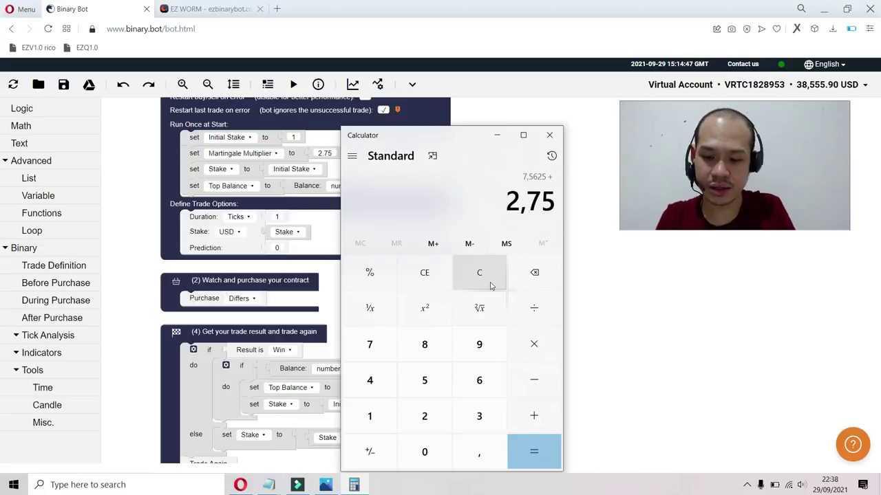
key(plus)
text(1)
key(Return)
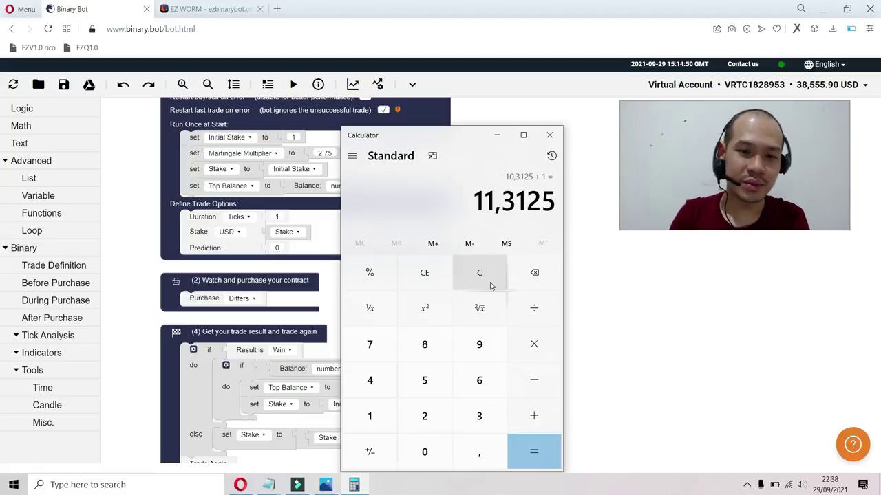
drag(447, 134, 289, 185)
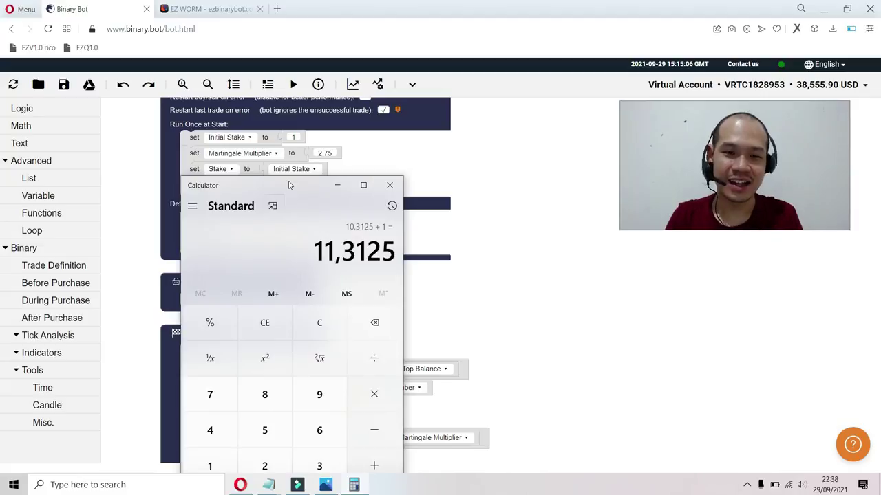
drag(288, 185, 497, 137)
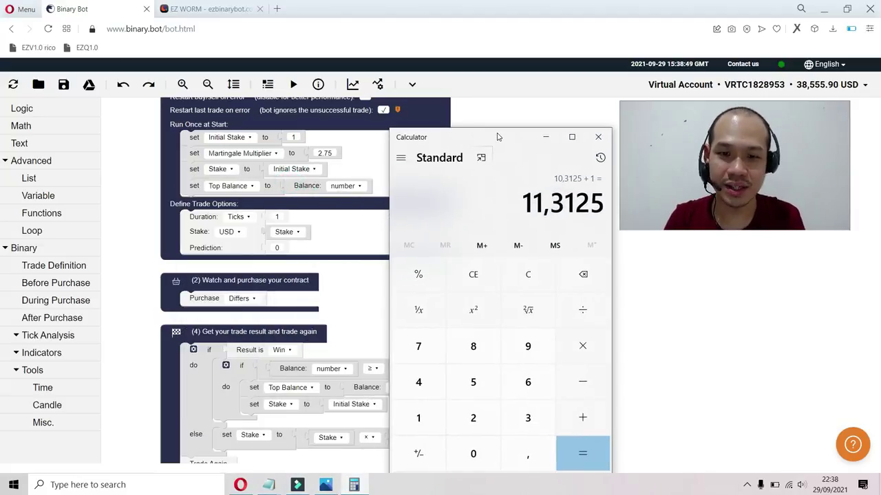
double_click(497, 137)
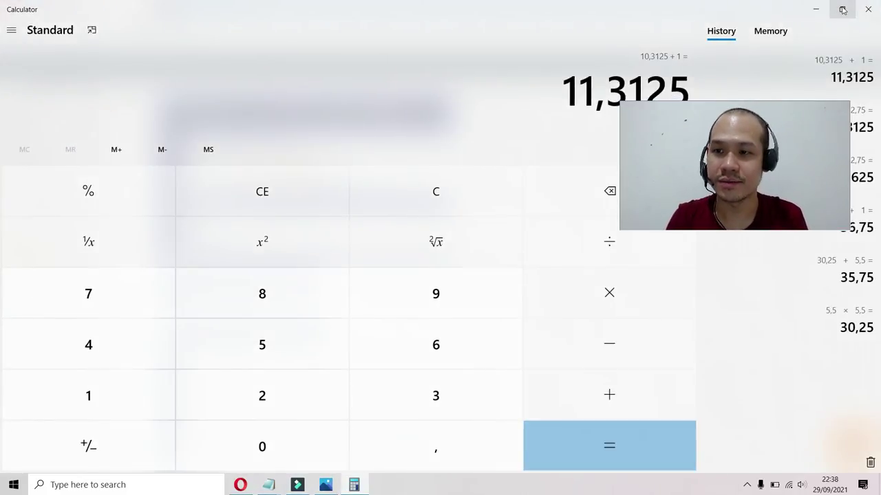
click(842, 9)
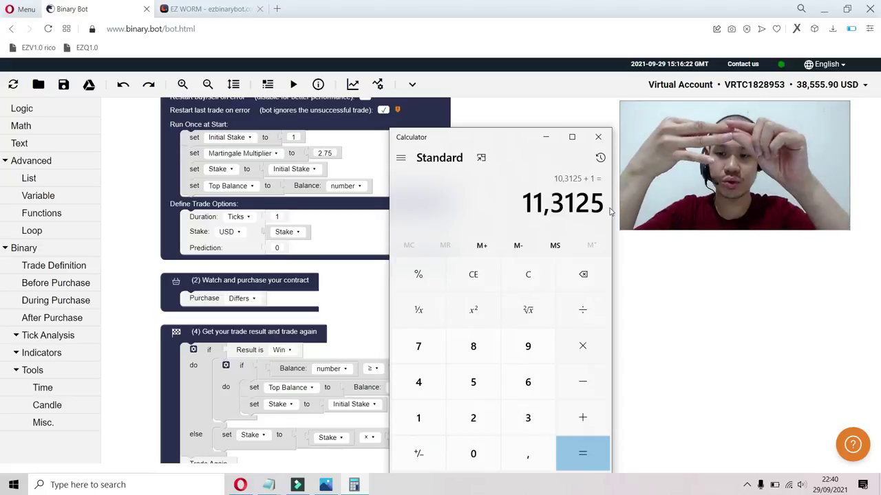
click(207, 9)
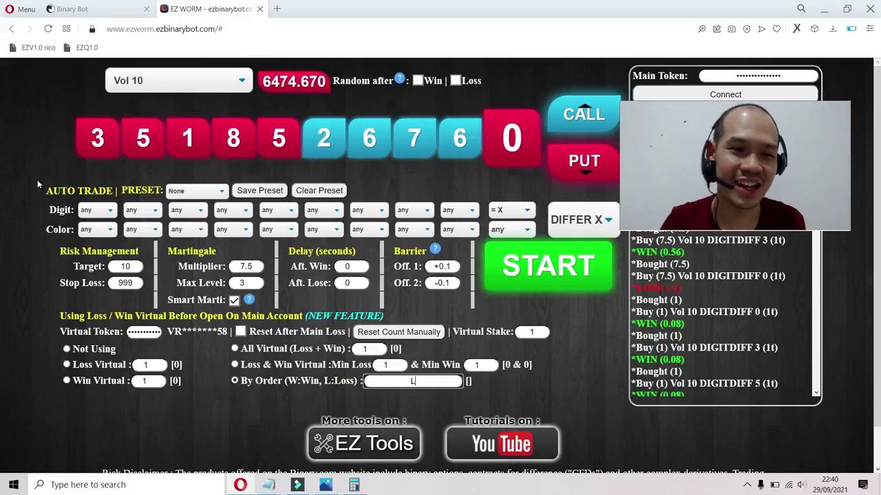
click(119, 19)
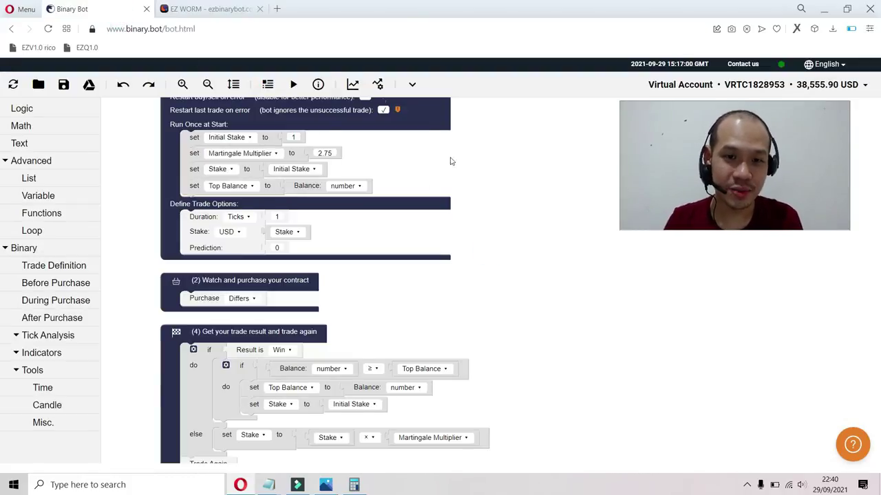
Run the bot on the virtual account with the new multiplier, close Calculator, and stop the bot after several trades
click(294, 84)
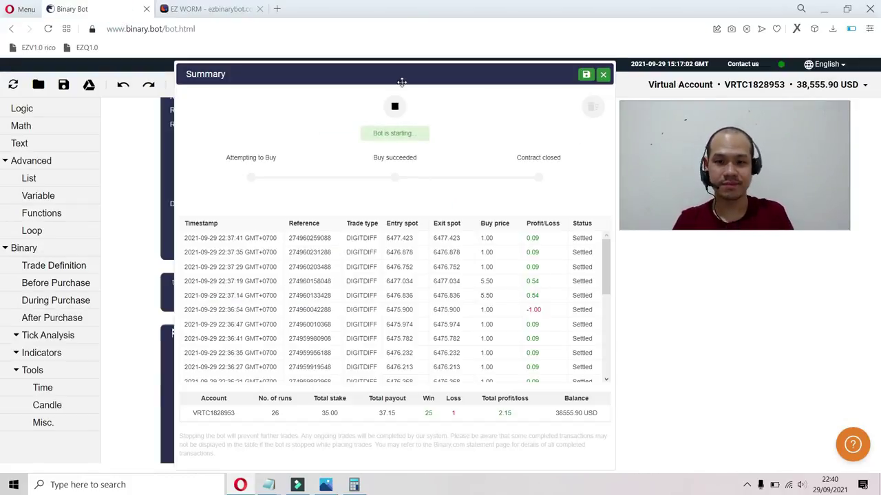
drag(472, 80, 491, 79)
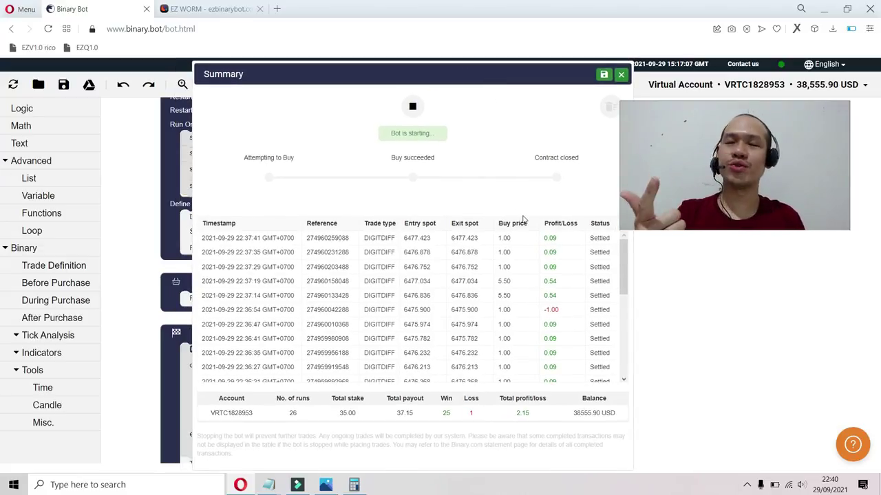
click(516, 238)
click(354, 484)
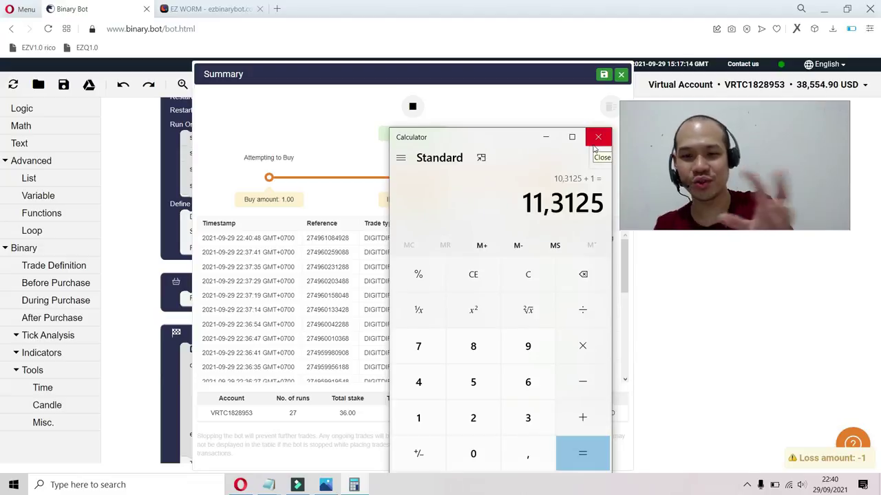
click(595, 144)
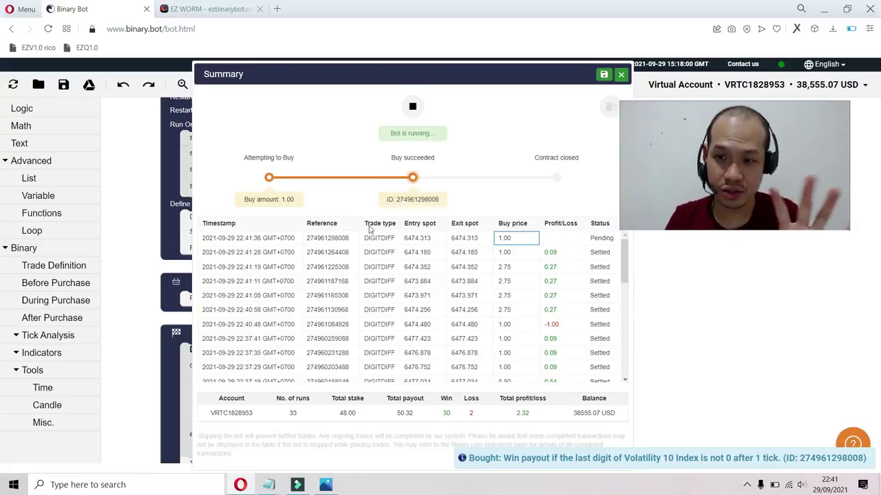
click(412, 106)
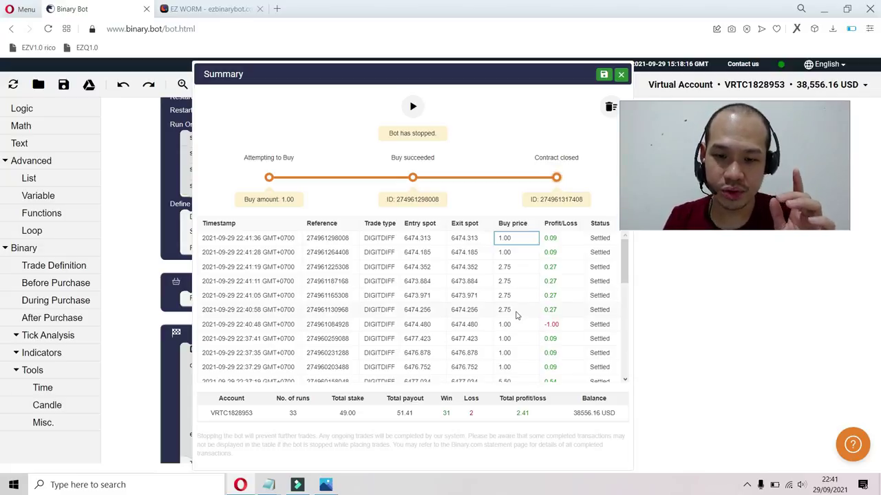
Compare the buy prices after each loss in the Summary trade history, including the earlier 5.50 trades, and close the Summary window
drag(516, 313, 521, 285)
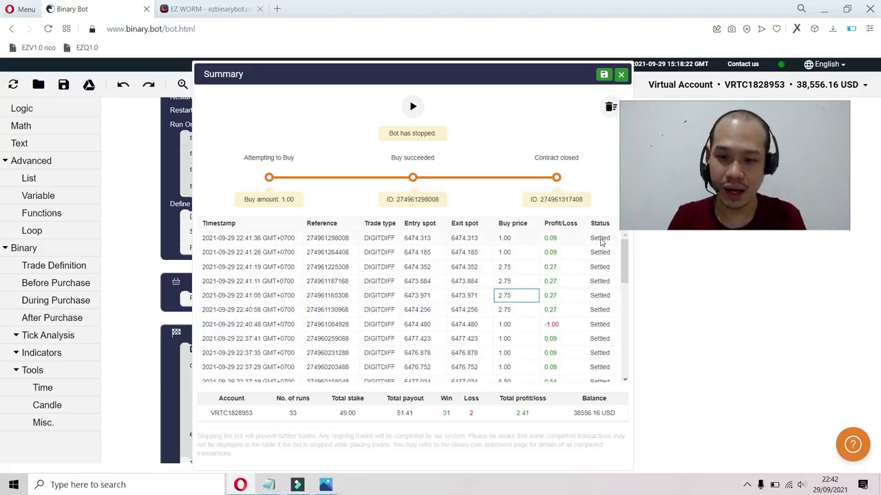
drag(624, 239, 506, 272)
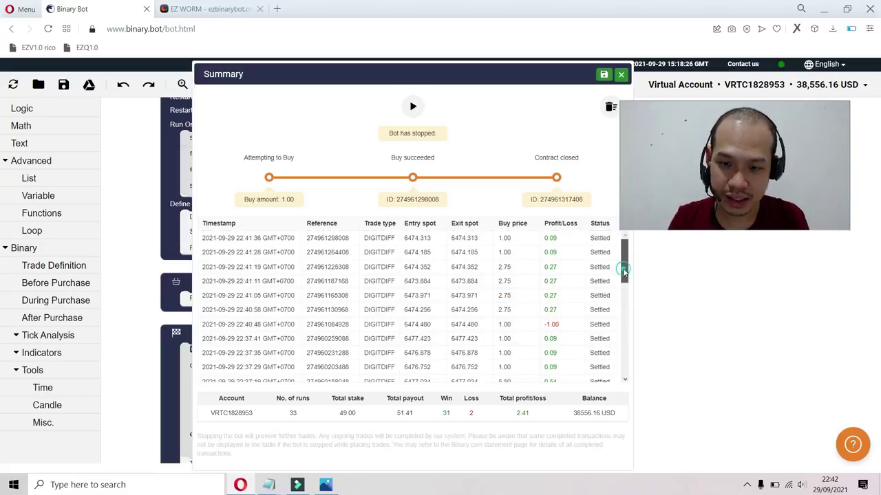
drag(624, 272, 624, 292)
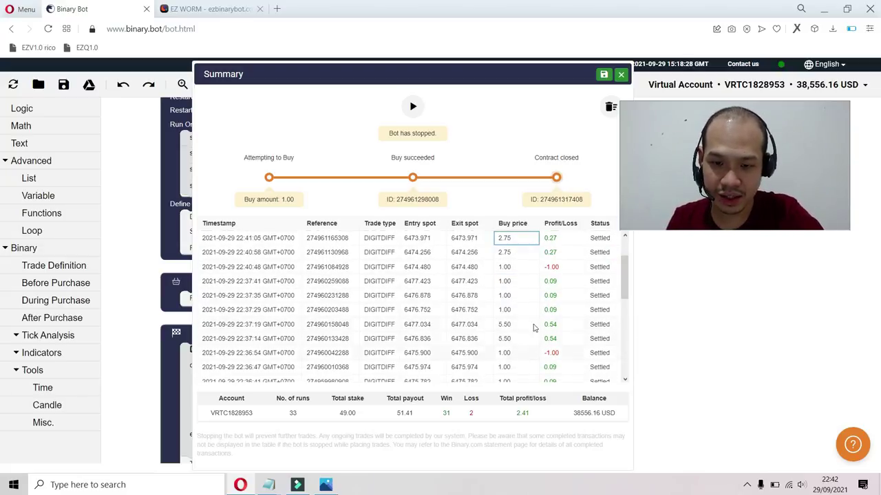
click(628, 265)
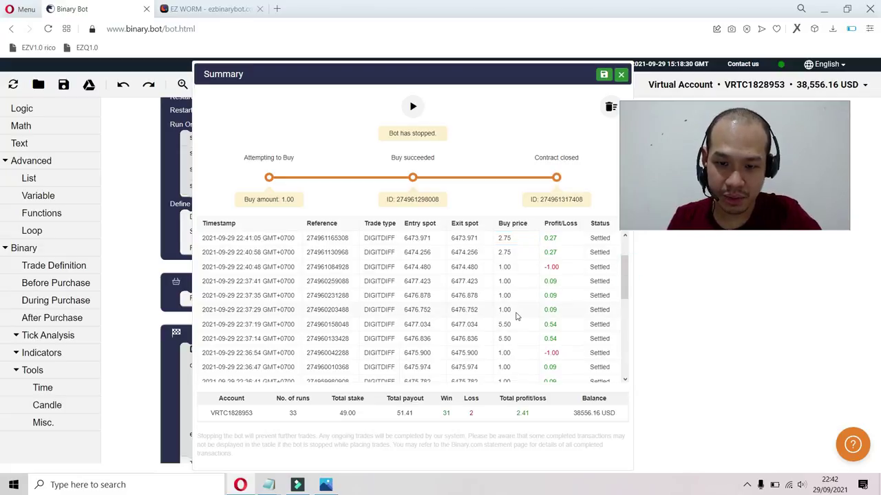
drag(516, 309, 200, 282)
click(622, 284)
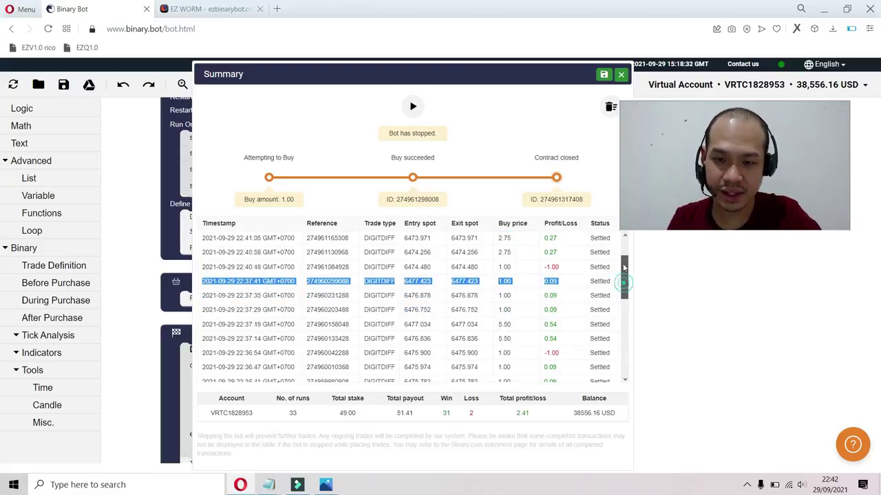
scroll(564, 265, up, 2)
click(521, 253)
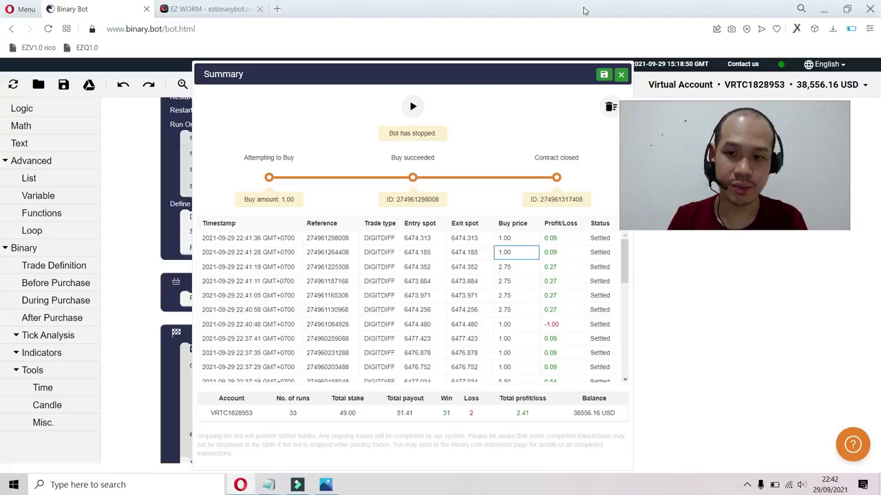
click(621, 75)
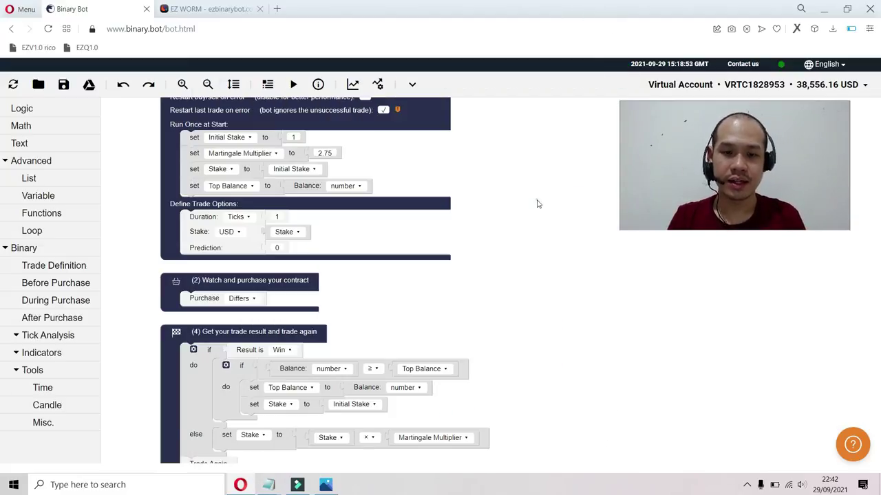
Switch to the untitled Notepad notes and compare the Martingale (x11) section with the Smart Martingale (x5.5) section
drag(537, 202, 551, 332)
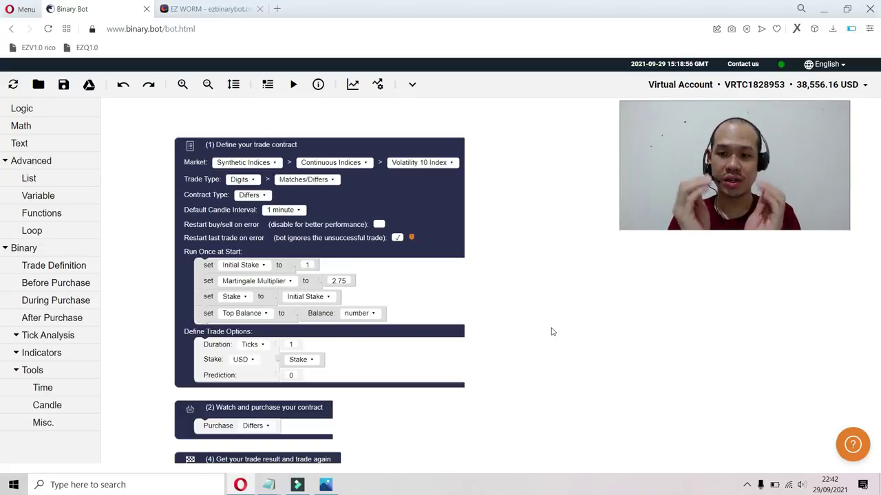
mouse_move(268, 484)
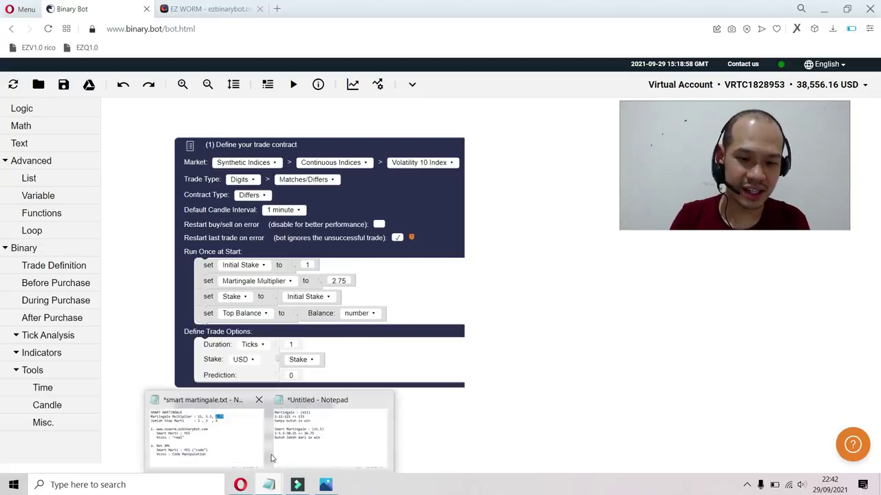
click(230, 452)
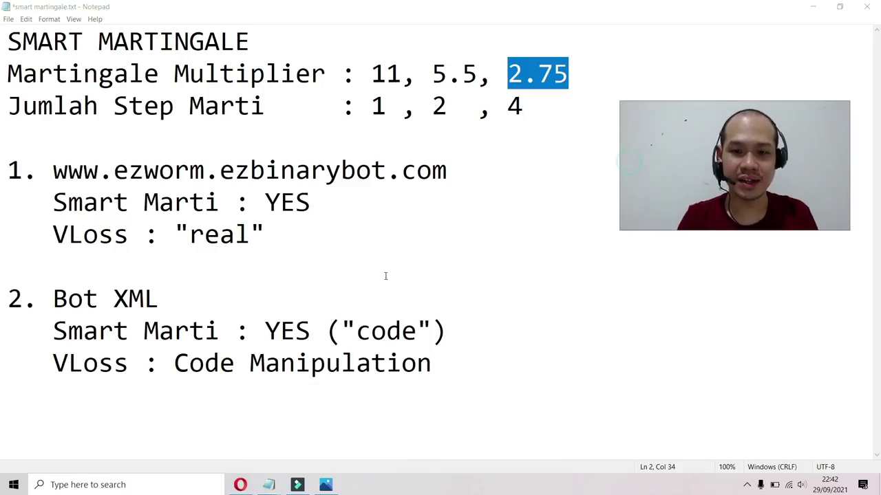
mouse_move(268, 485)
click(316, 446)
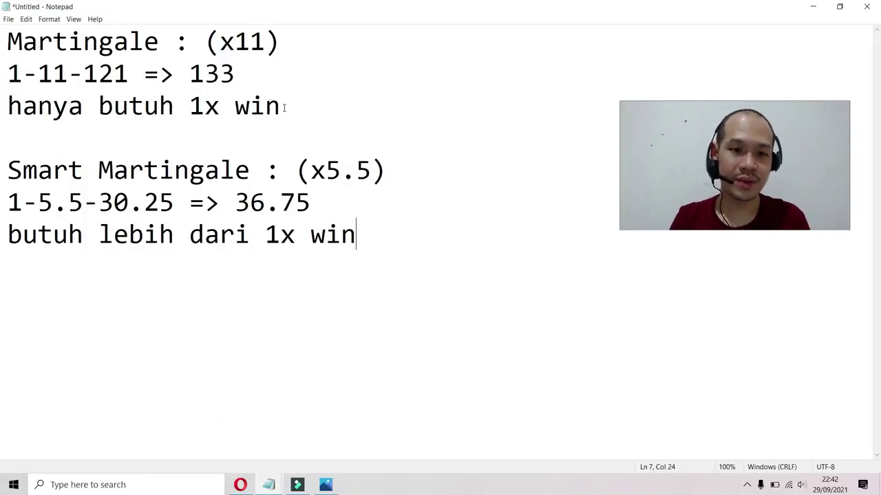
drag(283, 106, 4, 41)
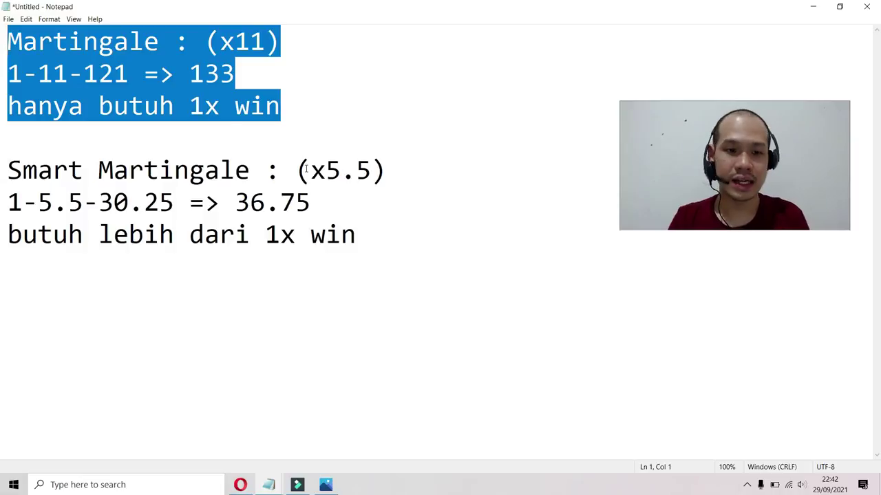
drag(368, 235, 4, 172)
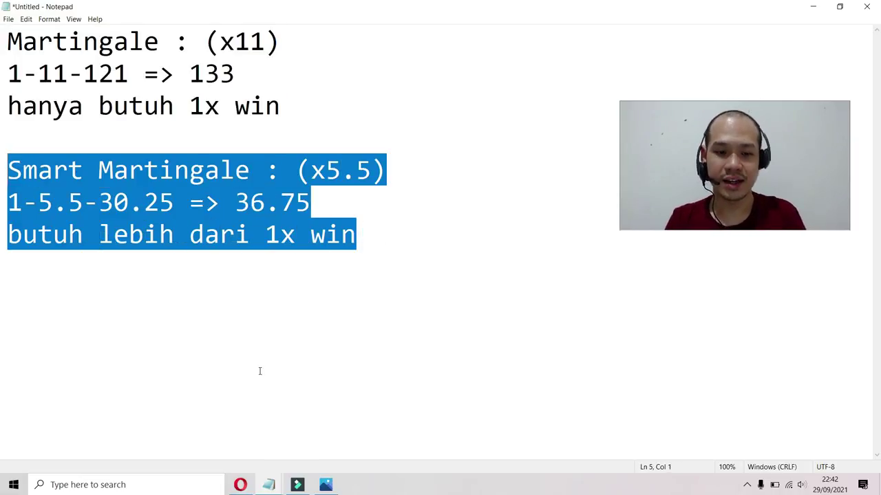
Review the Martingale Multiplier and Jumlah Step Marti lines in smart martingale.txt, matching each multiplier to its step count
mouse_move(270, 490)
click(231, 421)
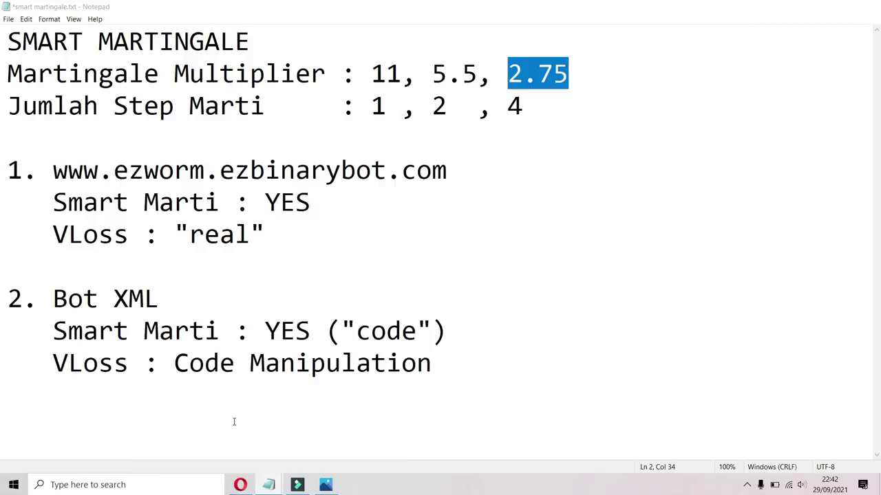
click(520, 135)
drag(543, 110, 12, 82)
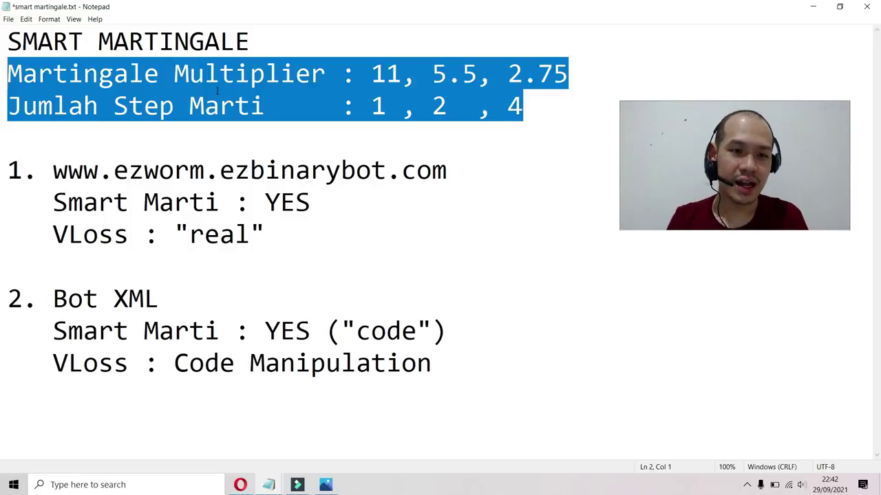
click(251, 107)
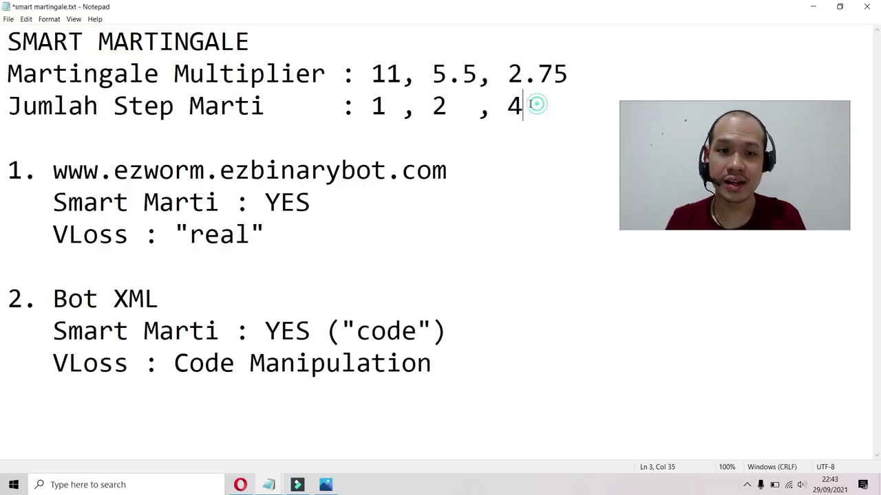
drag(534, 103, 4, 107)
click(5, 124)
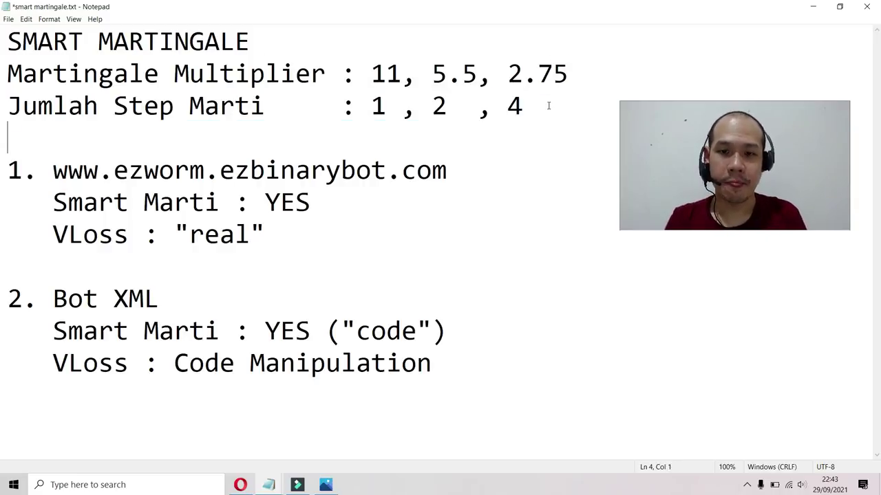
drag(546, 104, 11, 111)
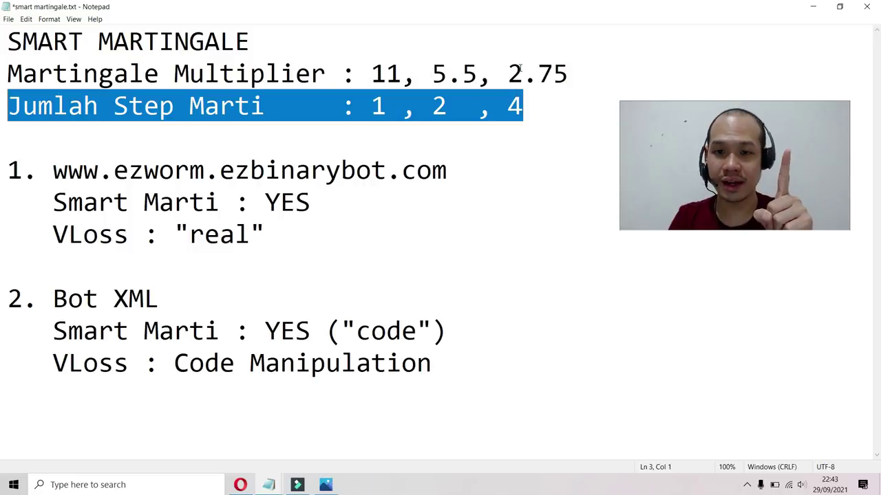
drag(509, 73, 568, 74)
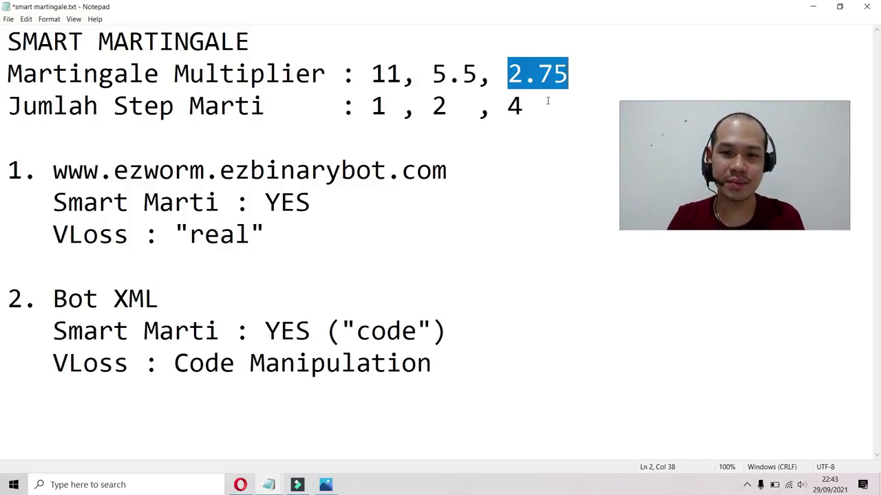
click(548, 101)
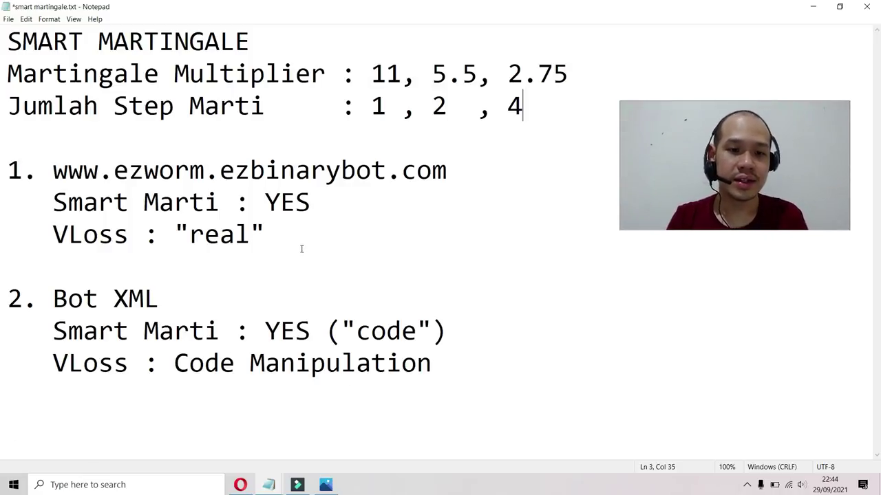
drag(302, 249, 5, 175)
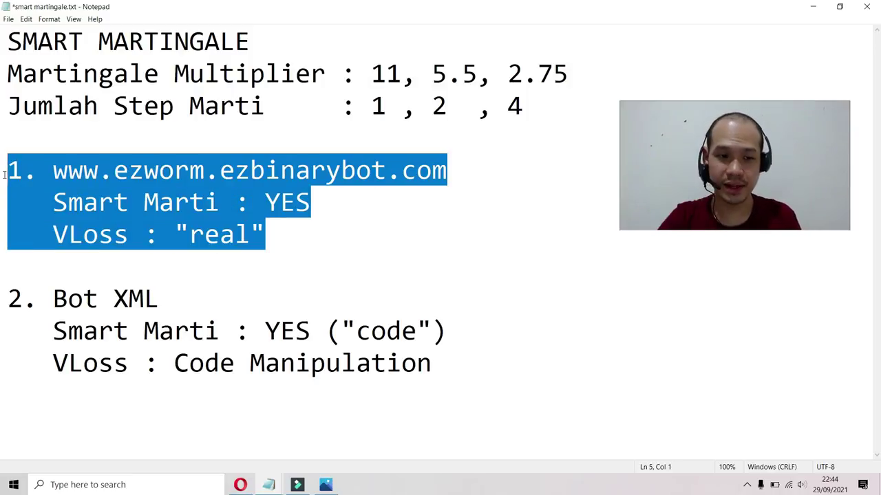
click(272, 237)
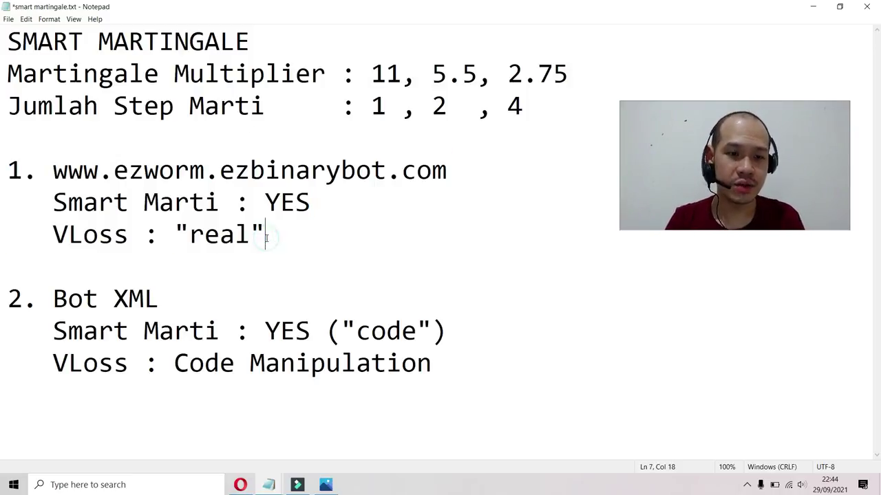
click(240, 484)
click(217, 10)
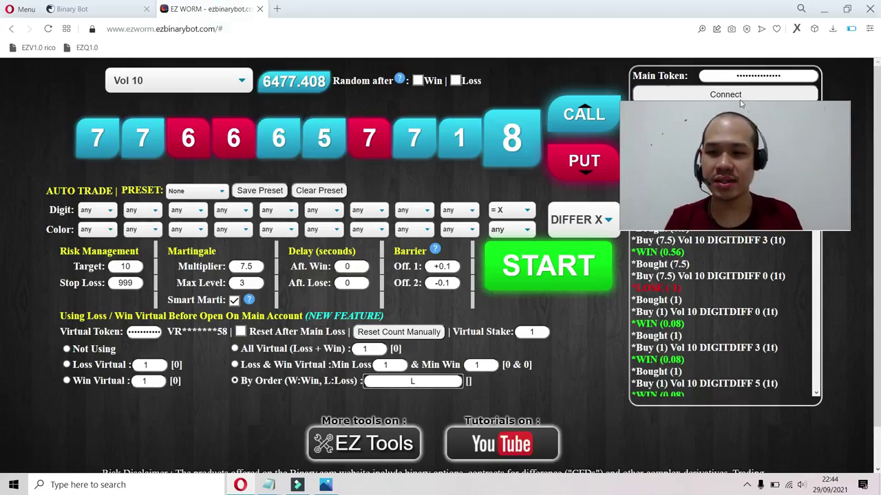
click(181, 291)
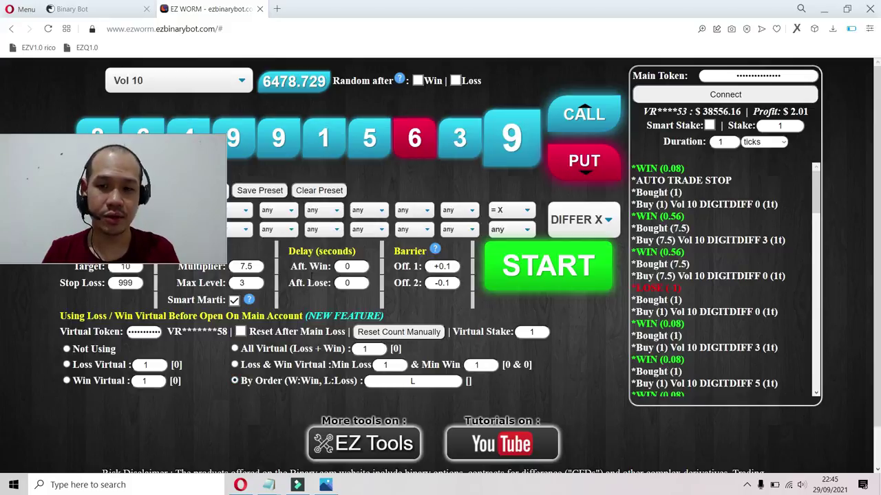
Highlight the Bot XML heading in smart martingale.txt in Notepad, then return to the Binary Bot workspace in Opera
mouse_move(278, 488)
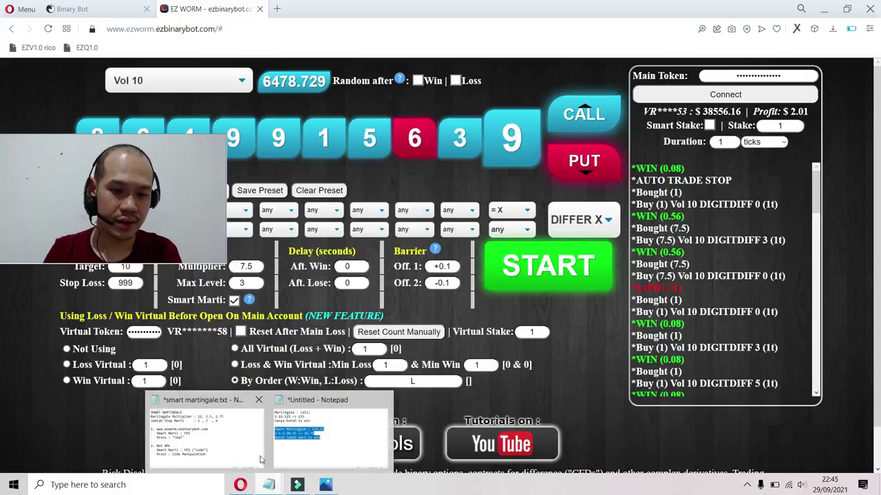
click(207, 423)
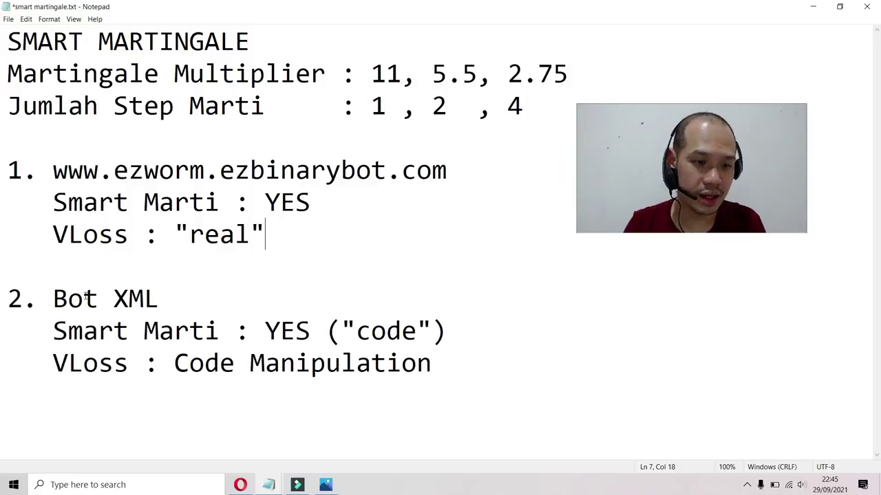
drag(53, 298, 163, 303)
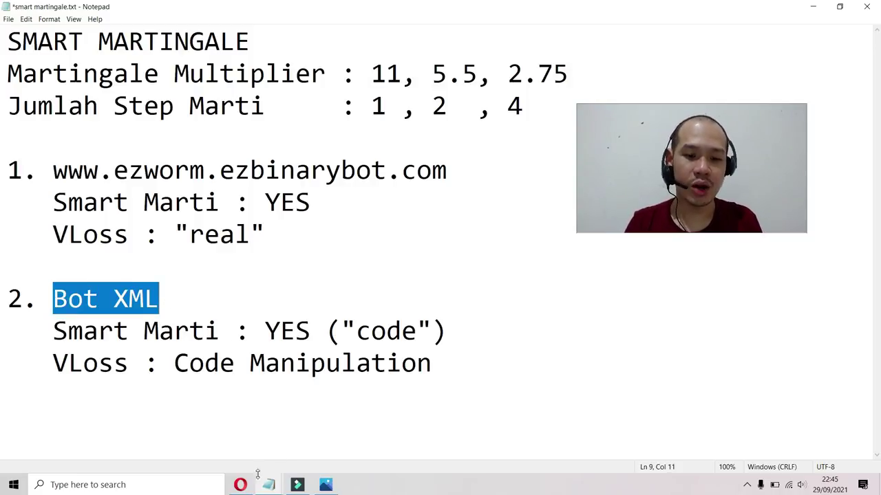
mouse_move(243, 487)
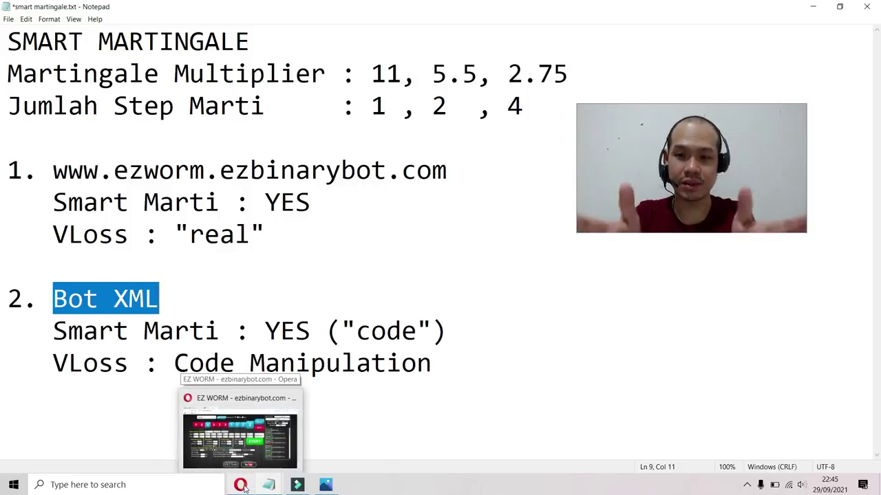
click(244, 486)
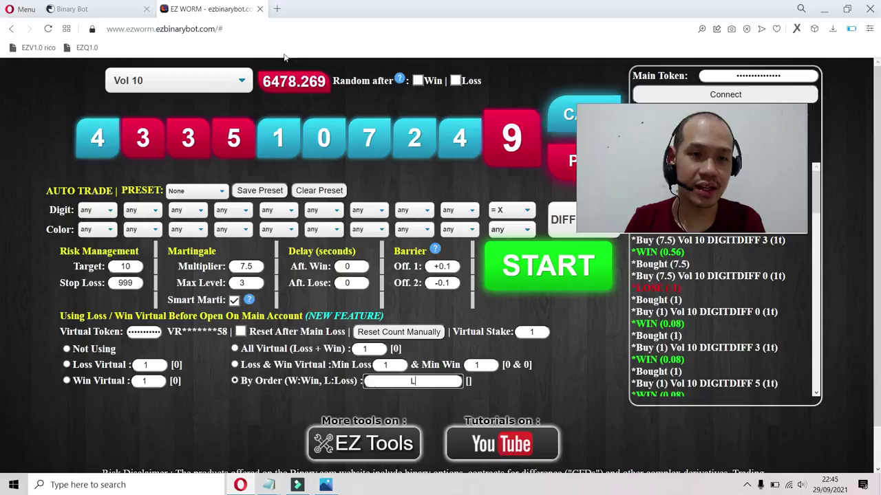
click(86, 7)
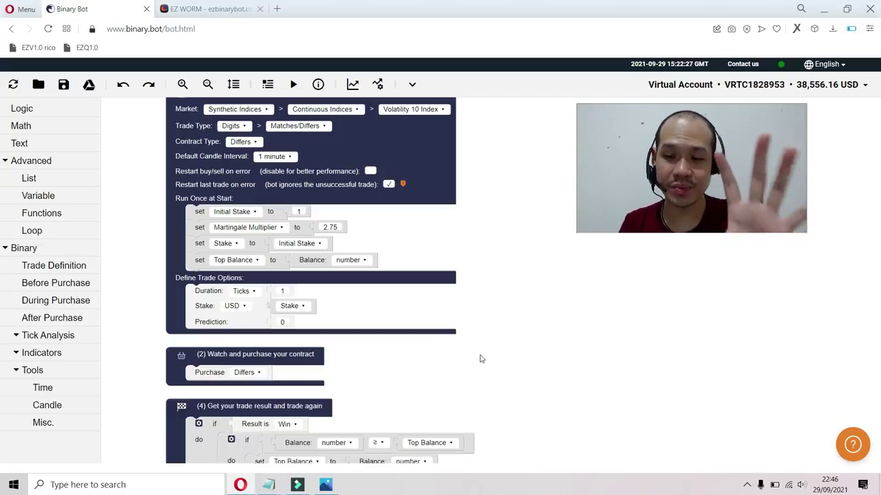
Examine the Initial Stake, Martingale Multiplier, Stake and Top Balance assignments that run once at start, plus the stake in the trade options
drag(507, 338, 507, 303)
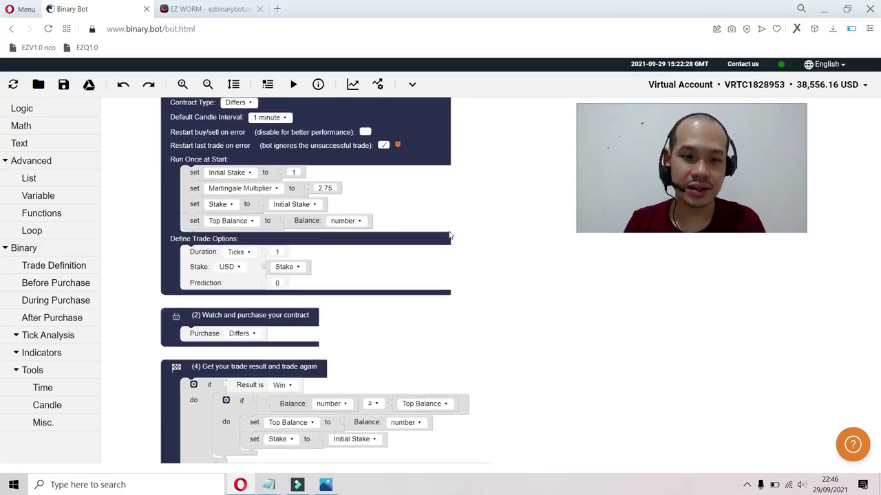
click(236, 173)
click(227, 185)
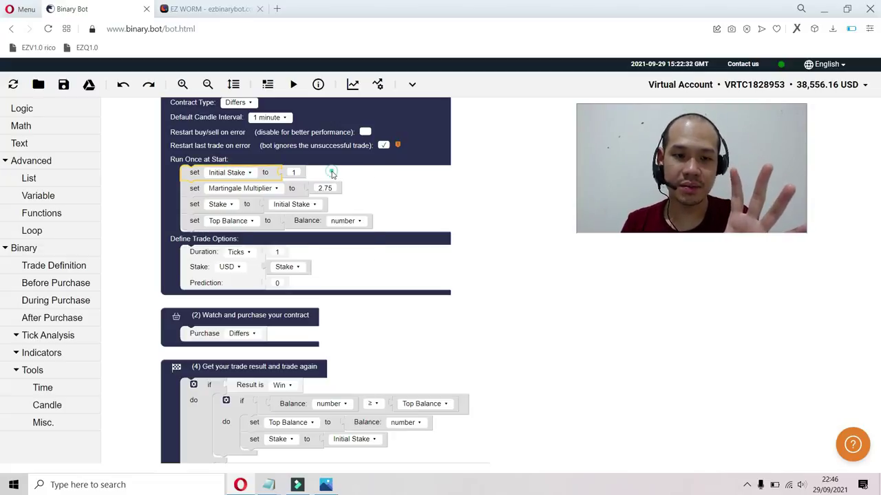
drag(331, 173, 383, 157)
click(349, 167)
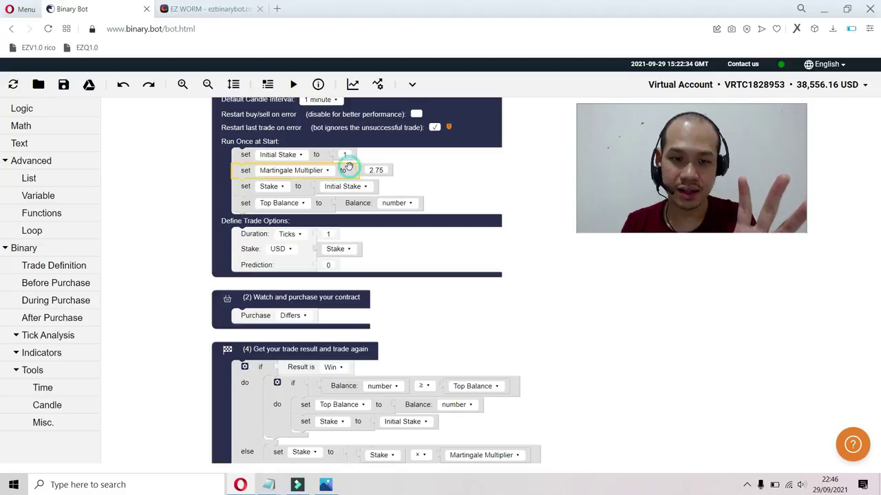
click(307, 188)
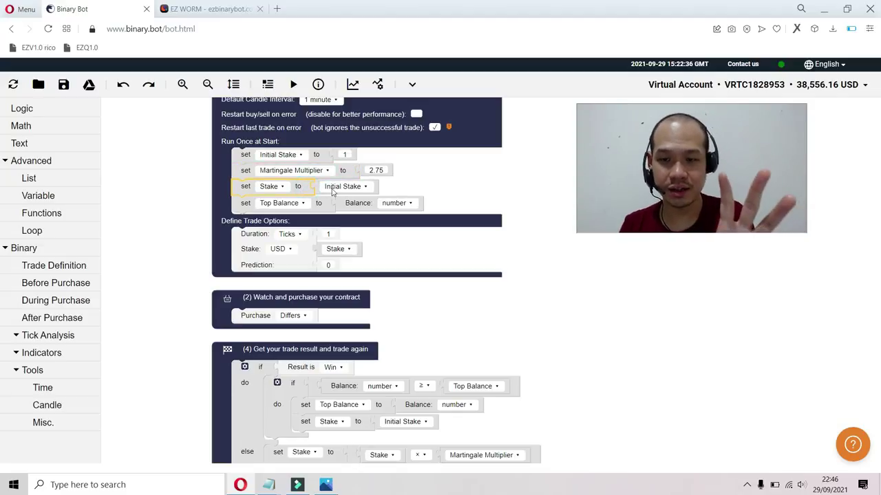
click(333, 191)
click(418, 178)
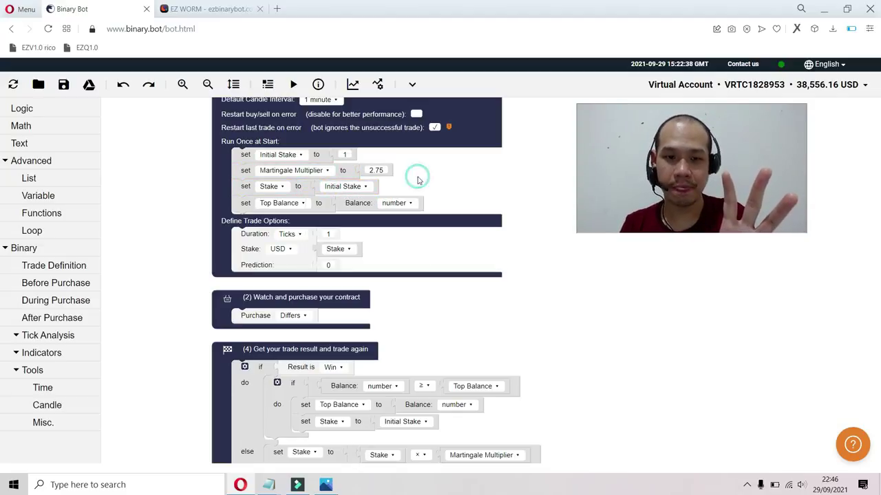
click(307, 203)
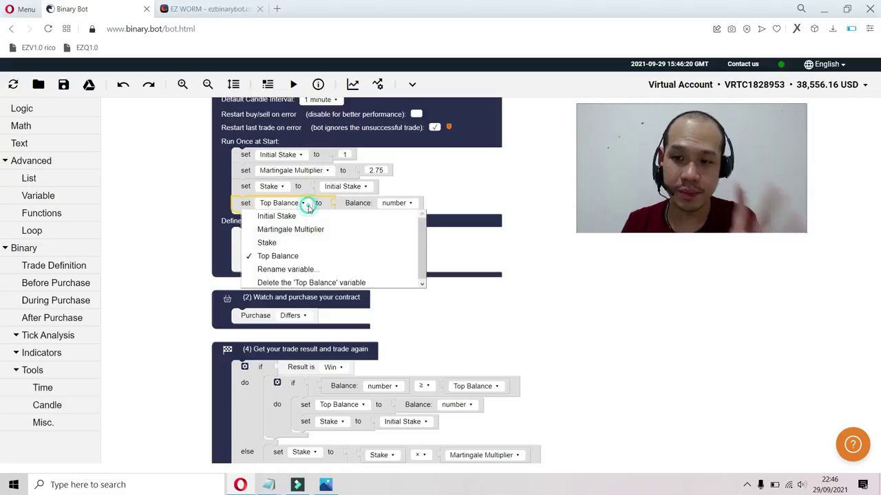
click(437, 189)
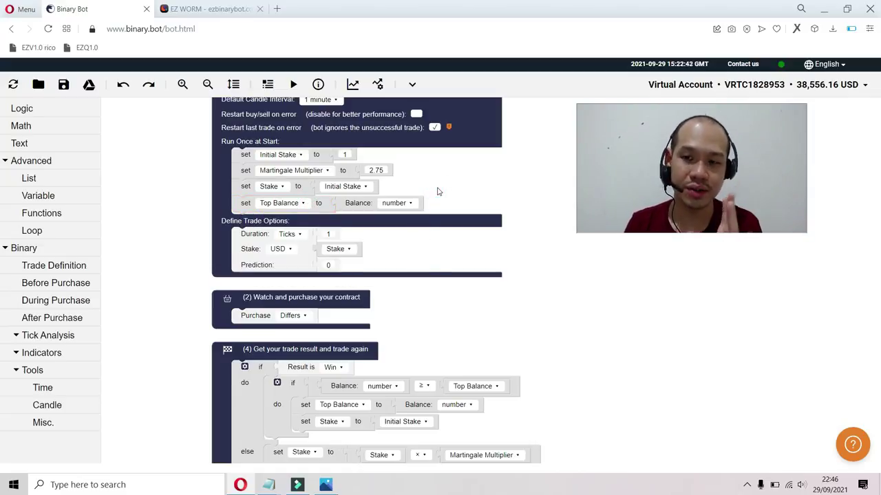
click(364, 204)
click(354, 251)
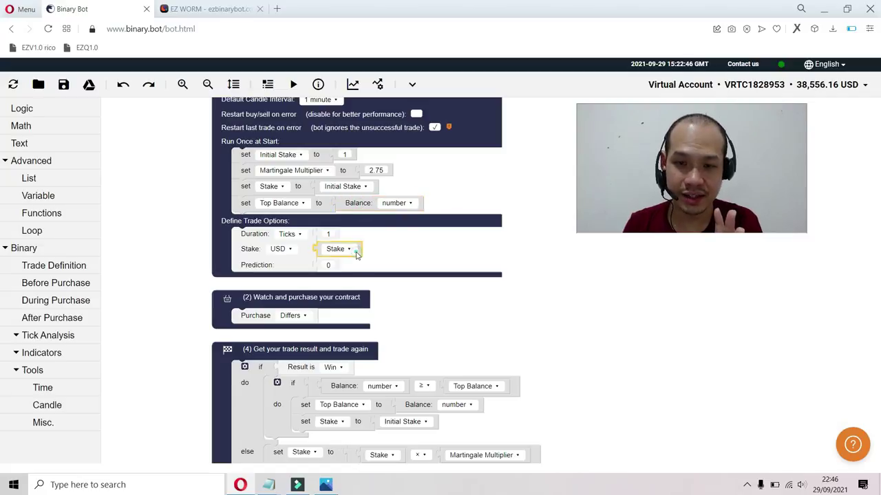
click(493, 245)
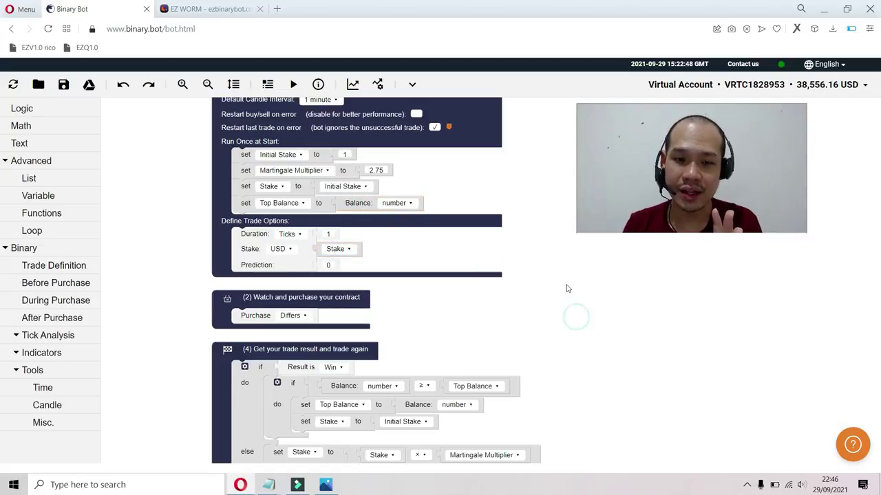
Examine the trade result block, focusing on the else branch that multiplies Stake by Martingale Multiplier
drag(549, 287, 530, 134)
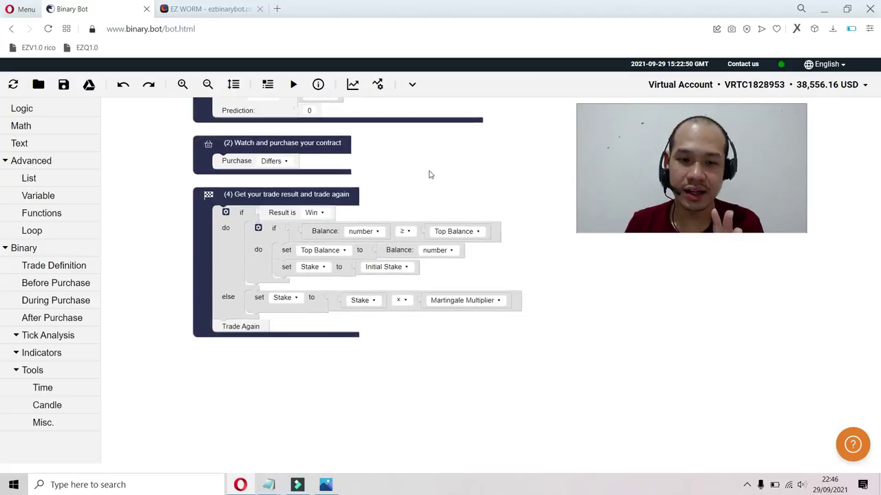
click(260, 300)
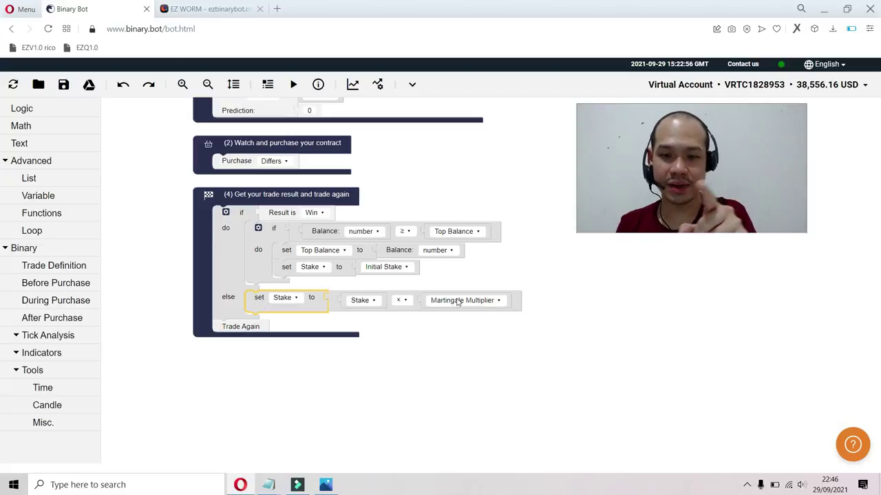
drag(527, 221, 524, 223)
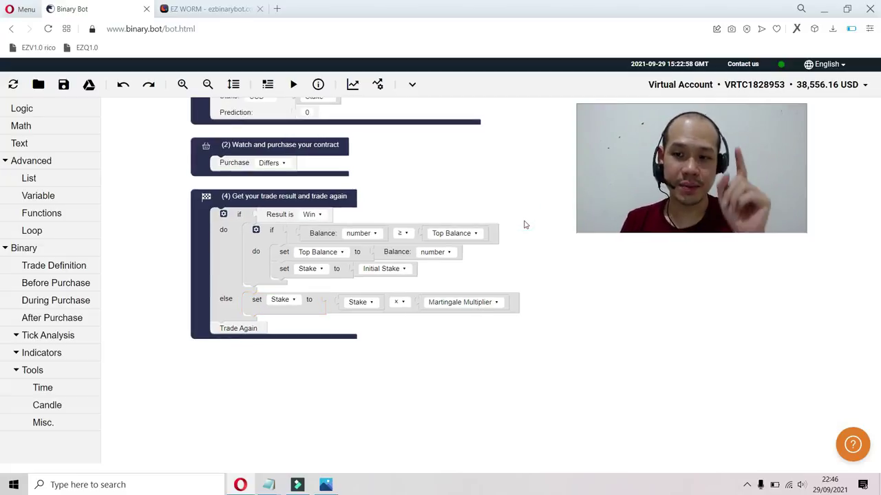
Examine the win branch that compares Balance with Top Balance, updates Top Balance to the balance and resets Stake to Initial Stake
click(264, 246)
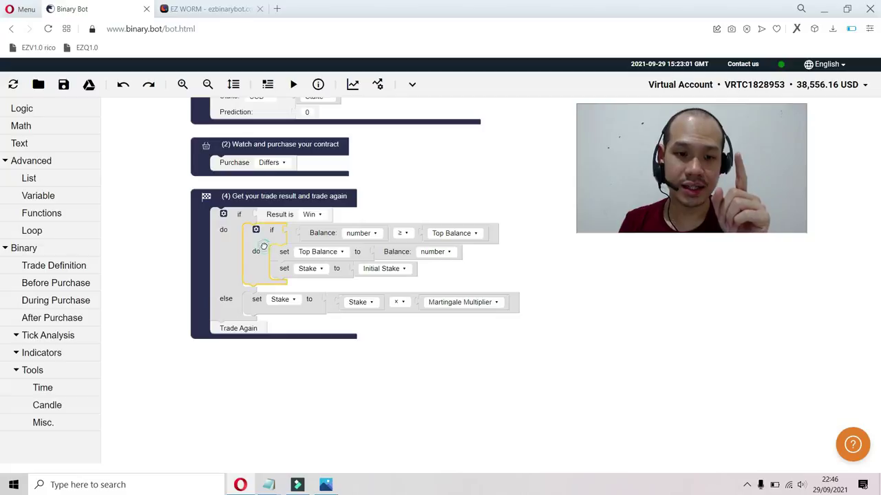
click(304, 233)
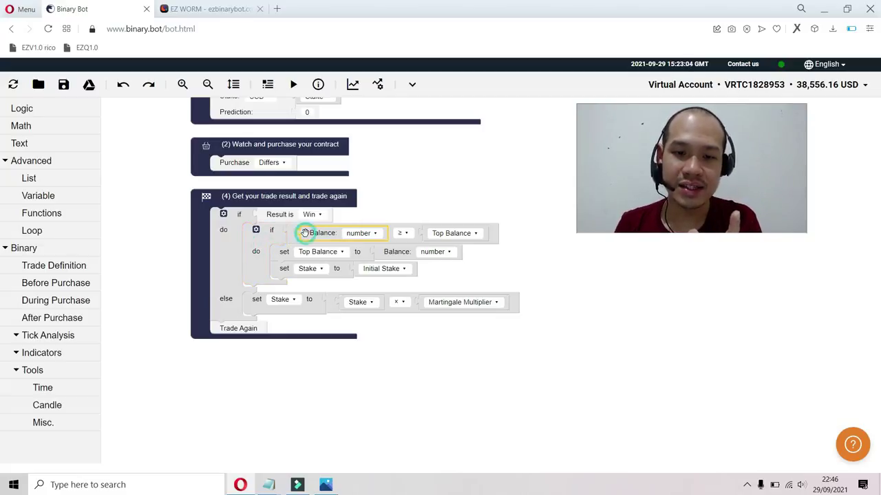
click(428, 232)
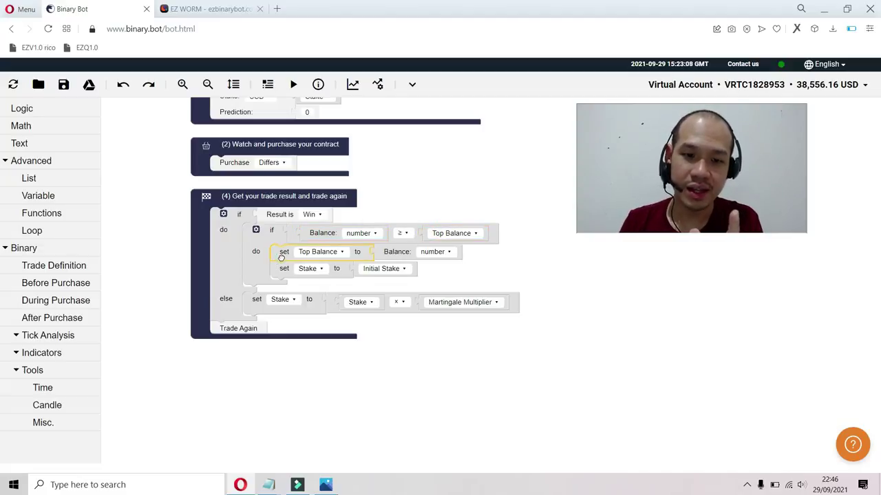
click(397, 252)
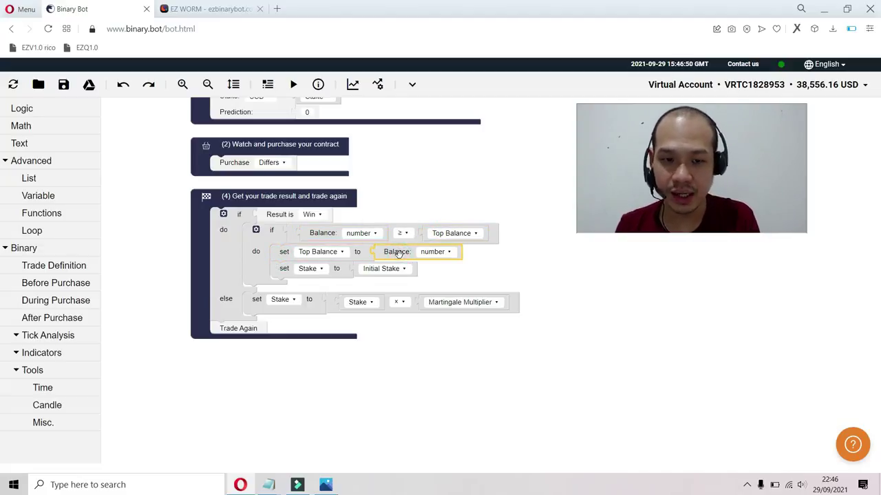
click(288, 274)
click(366, 276)
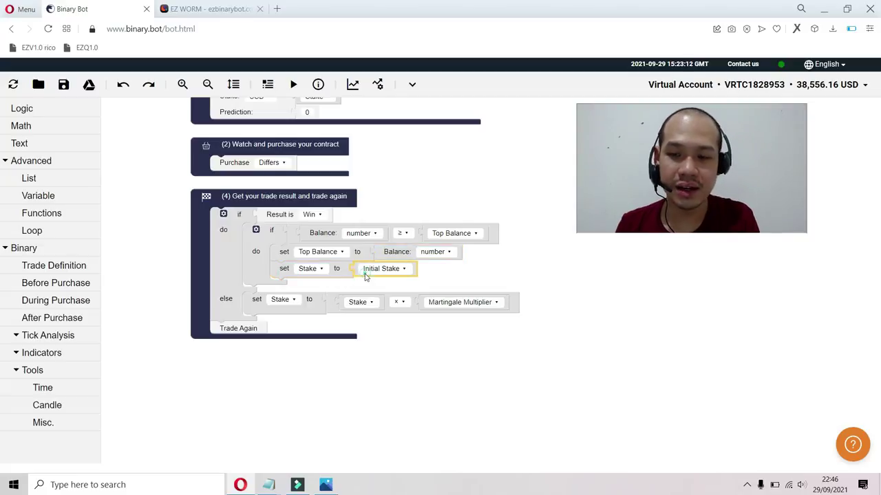
click(432, 273)
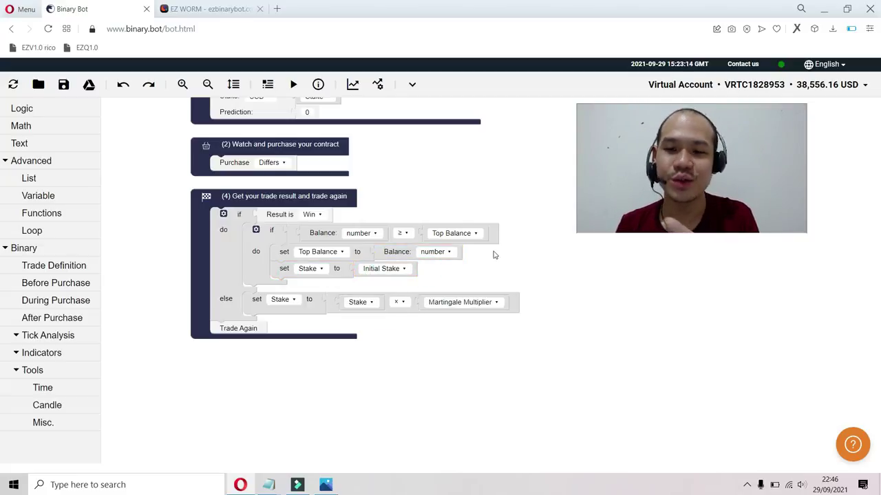
drag(539, 254, 506, 410)
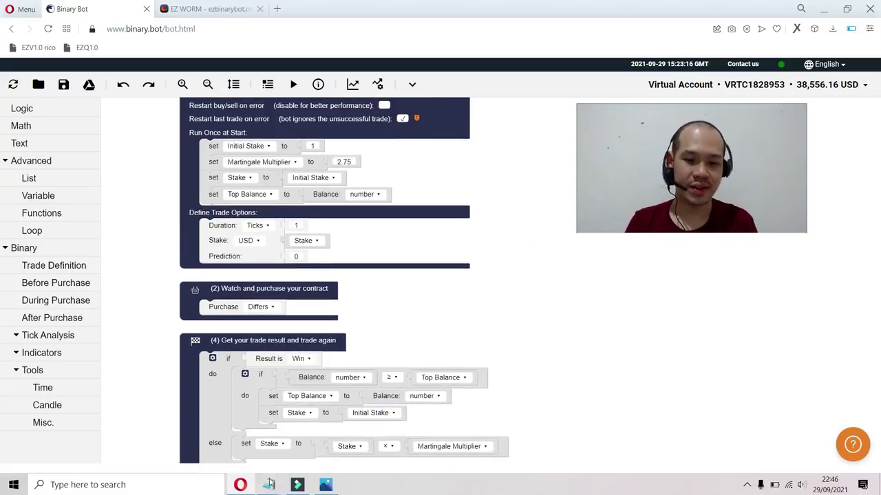
Switch to smart martingale.txt in Notepad and highlight the Bot XML notes on Smart Marti and VLoss code manipulation in turn
mouse_move(270, 484)
click(241, 433)
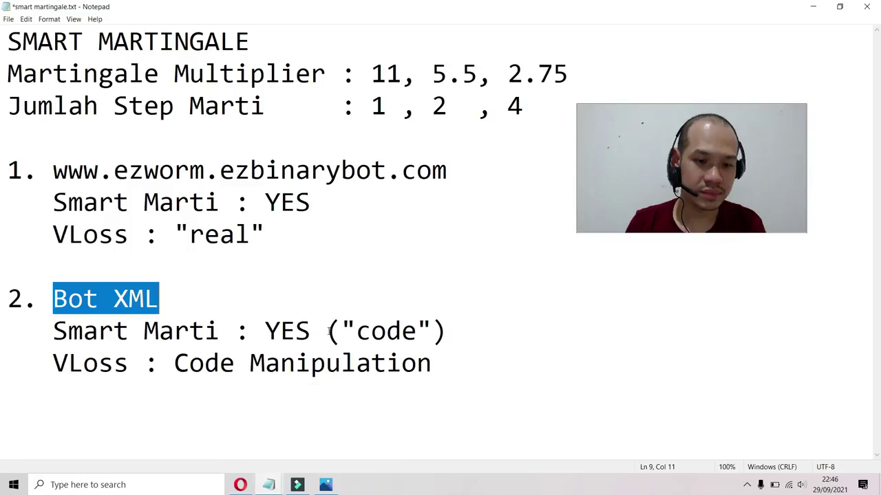
click(385, 296)
drag(448, 324, 65, 331)
drag(441, 361, 50, 361)
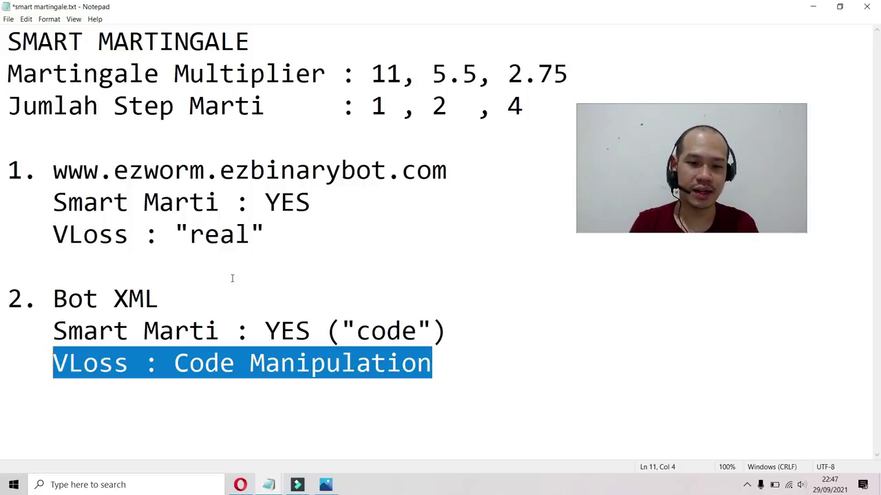
click(445, 368)
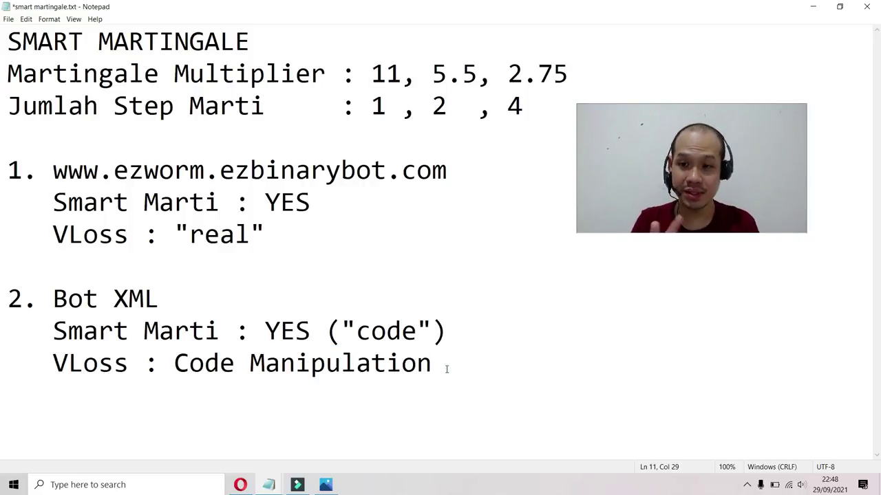